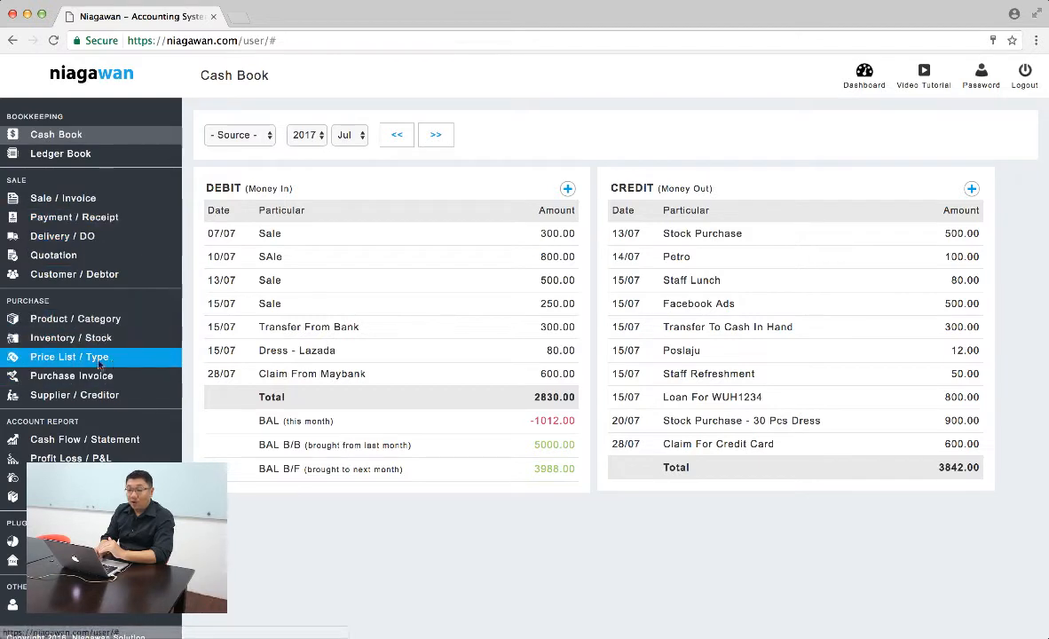
- Open a blank new sale invoice to view its product and customer fields
left_click(76, 199)
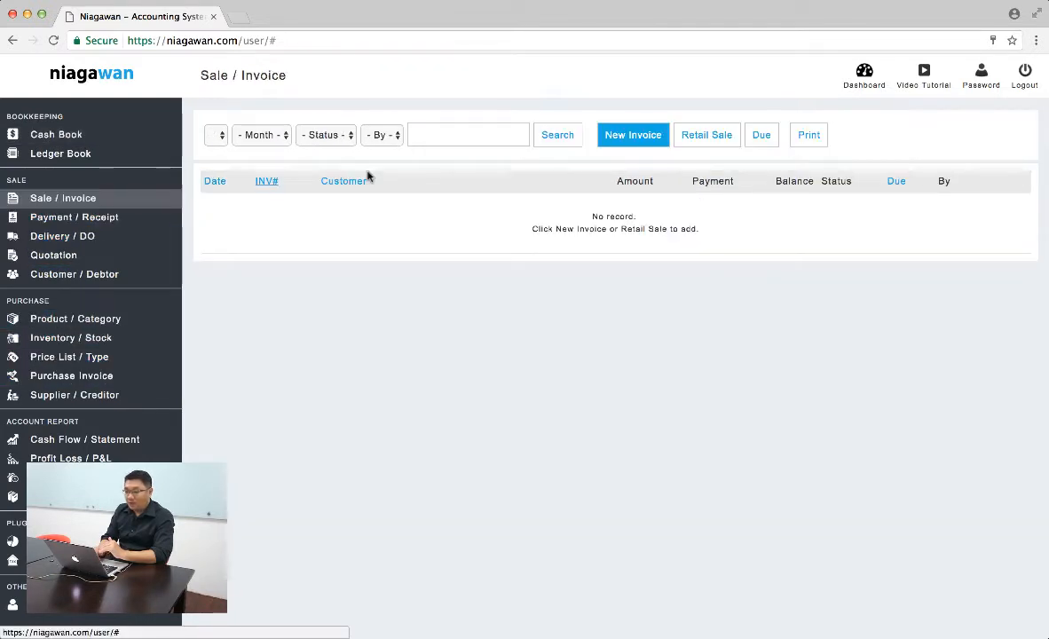
left_click(635, 142)
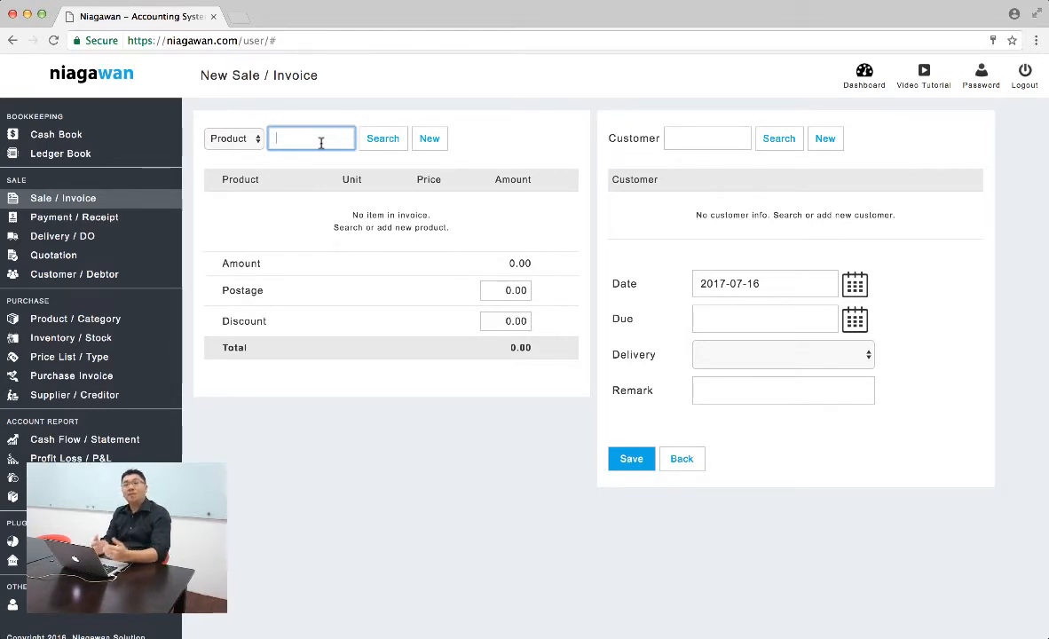
- Add three product categories named Dress, Tops and Handbag, without prefix codes
left_click(111, 326)
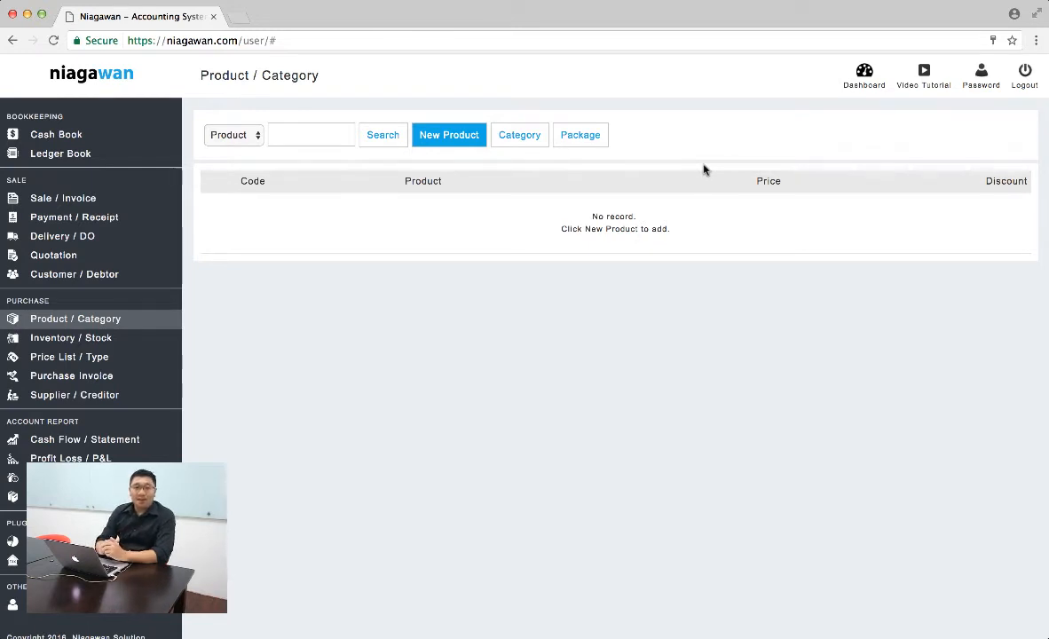
left_click(528, 138)
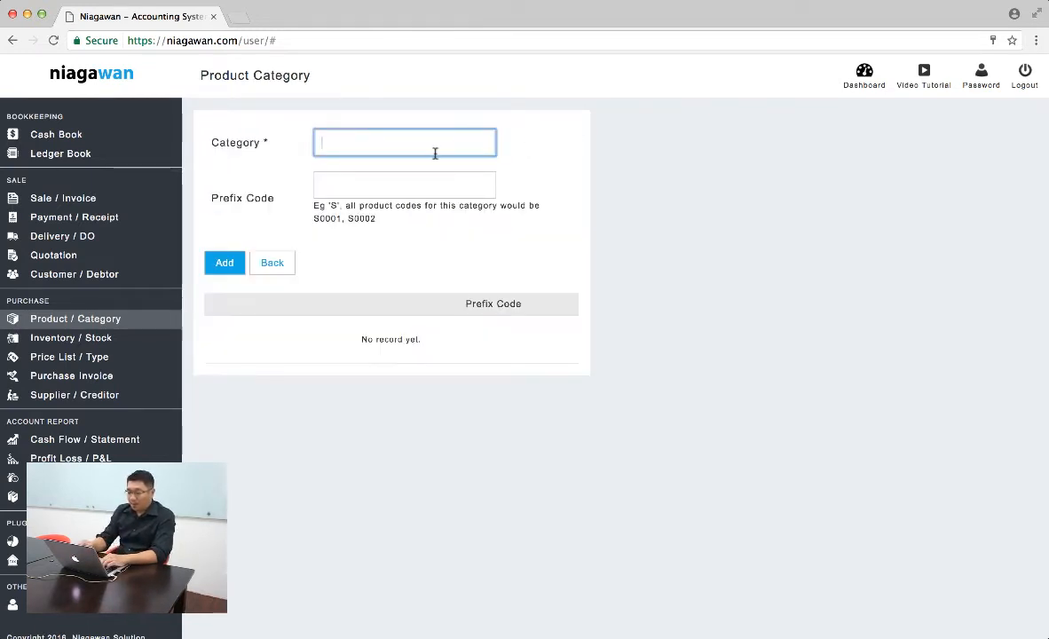
type("Dress")
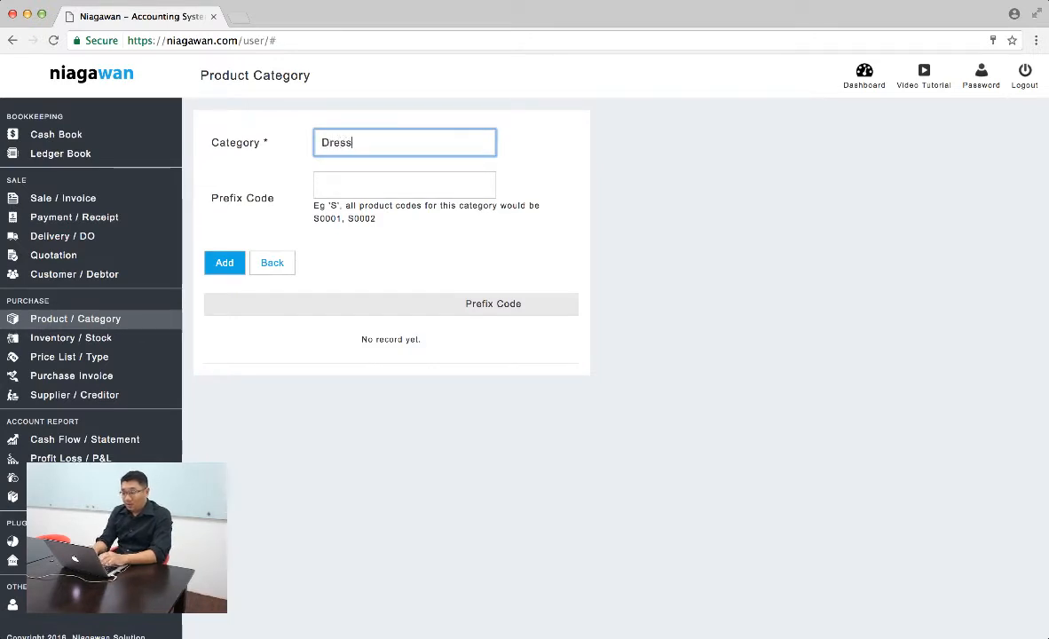
key("Return")
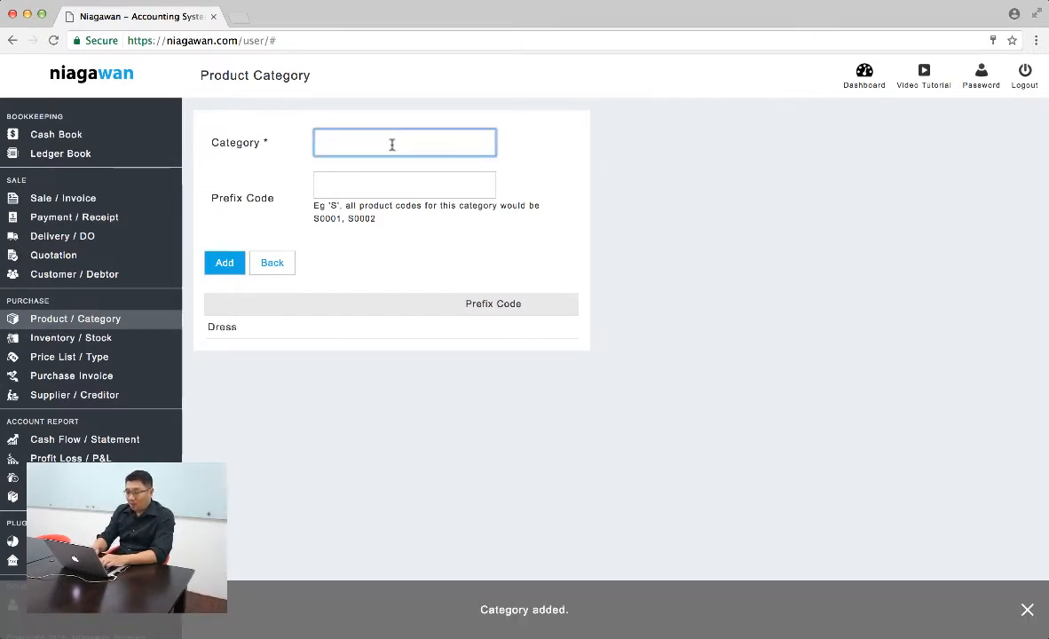
type("Tops")
left_click(224, 262)
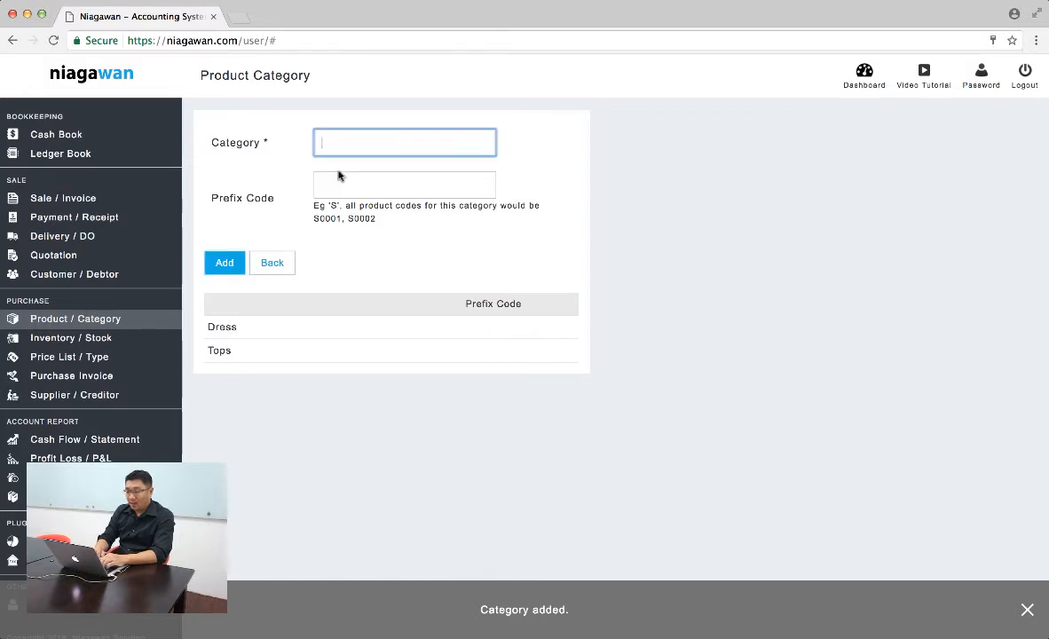
type("Handbag")
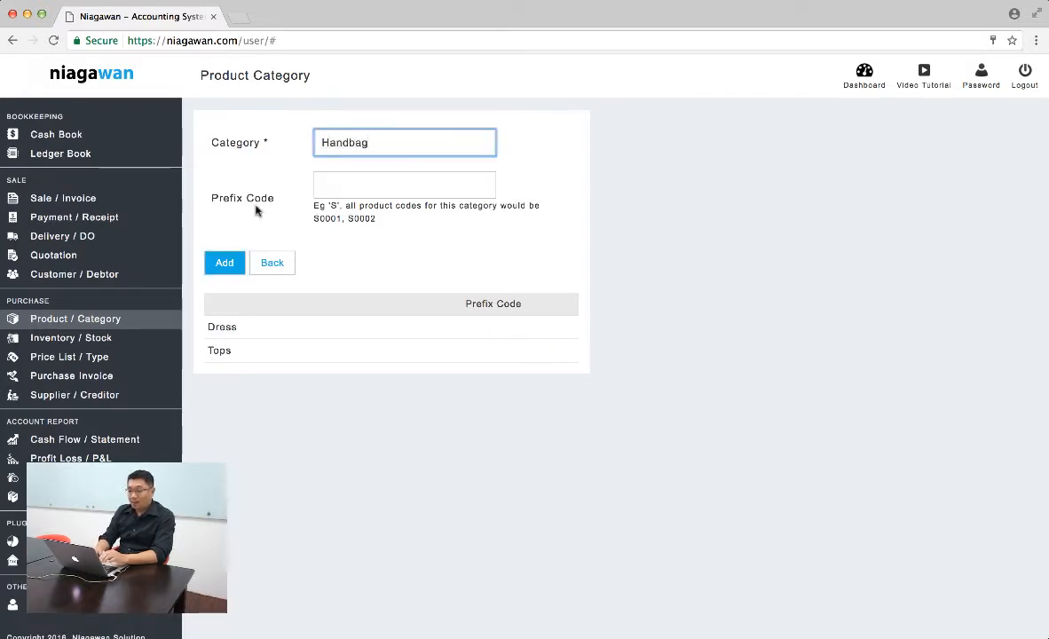
left_click(222, 259)
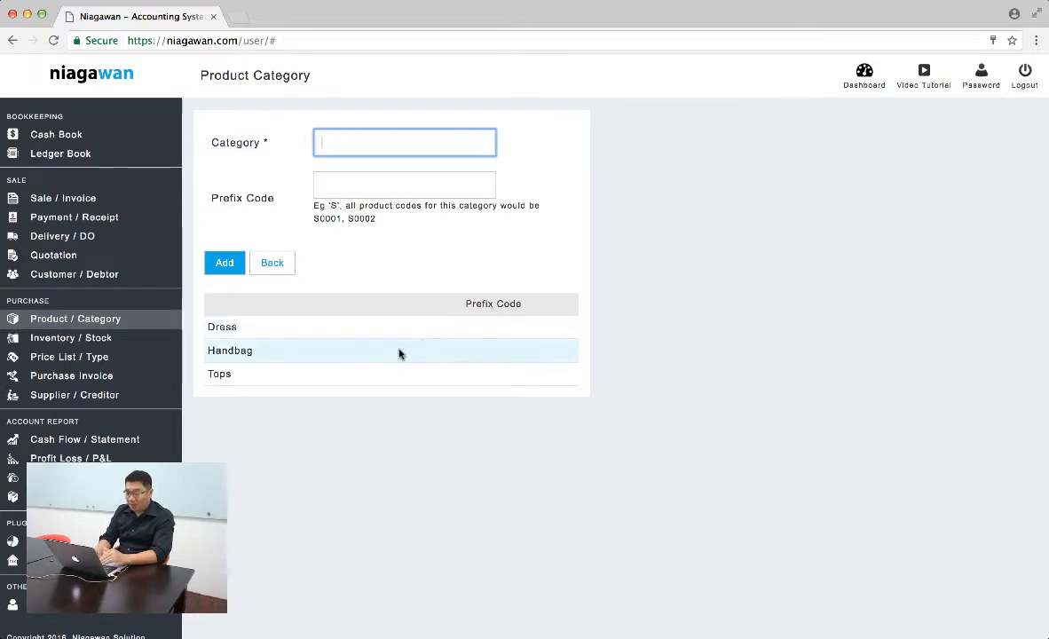
- Set the category prefix codes to D for Dress, H for Handbag and T for Tops, and return to the product list
left_click(426, 333)
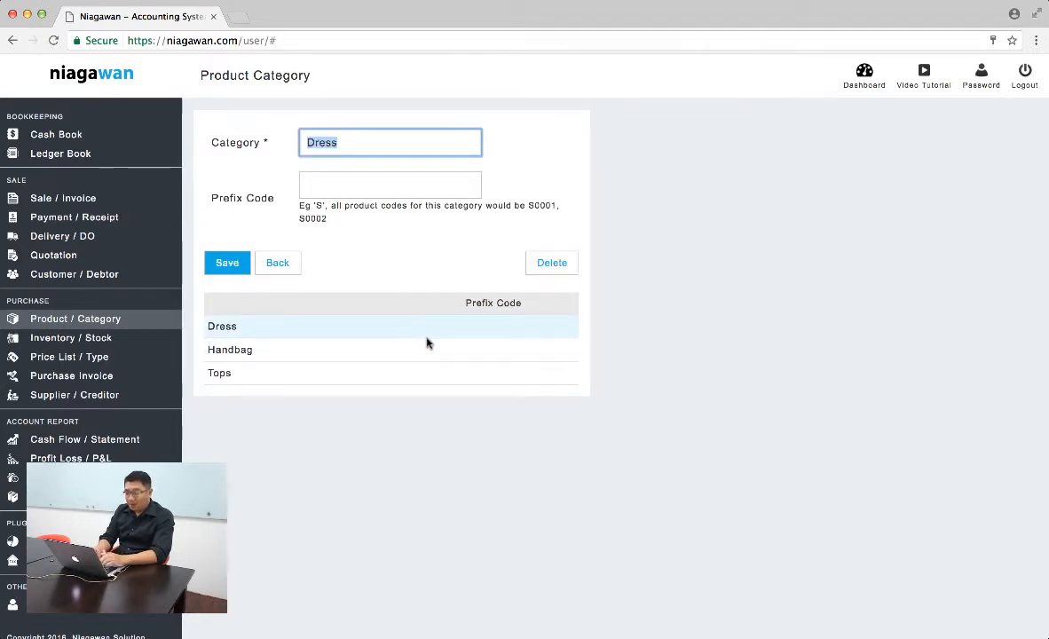
left_click(350, 174)
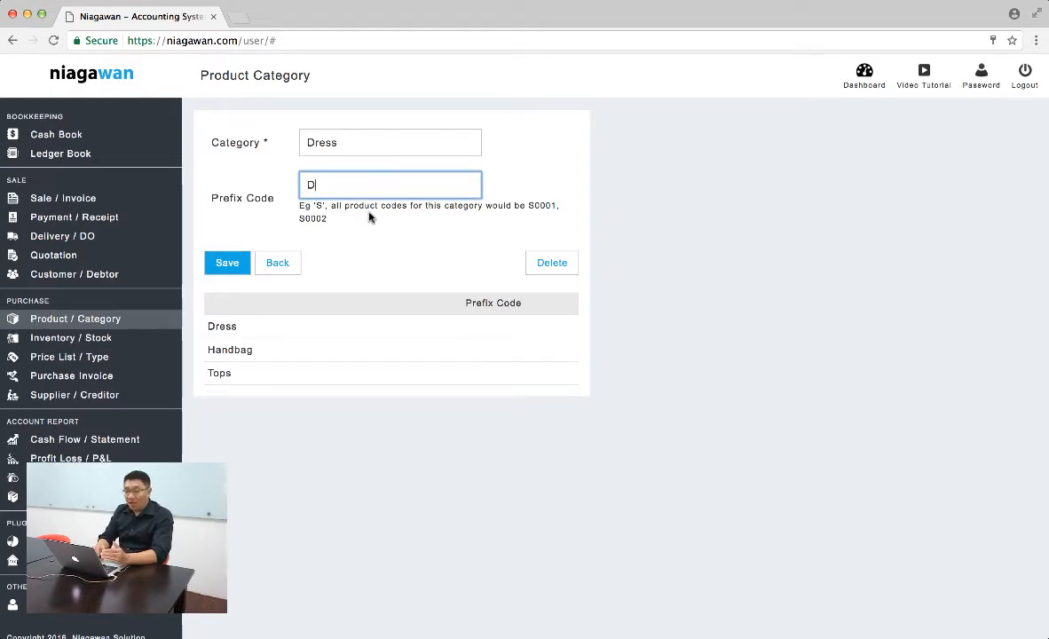
left_click(230, 264)
left_click(410, 348)
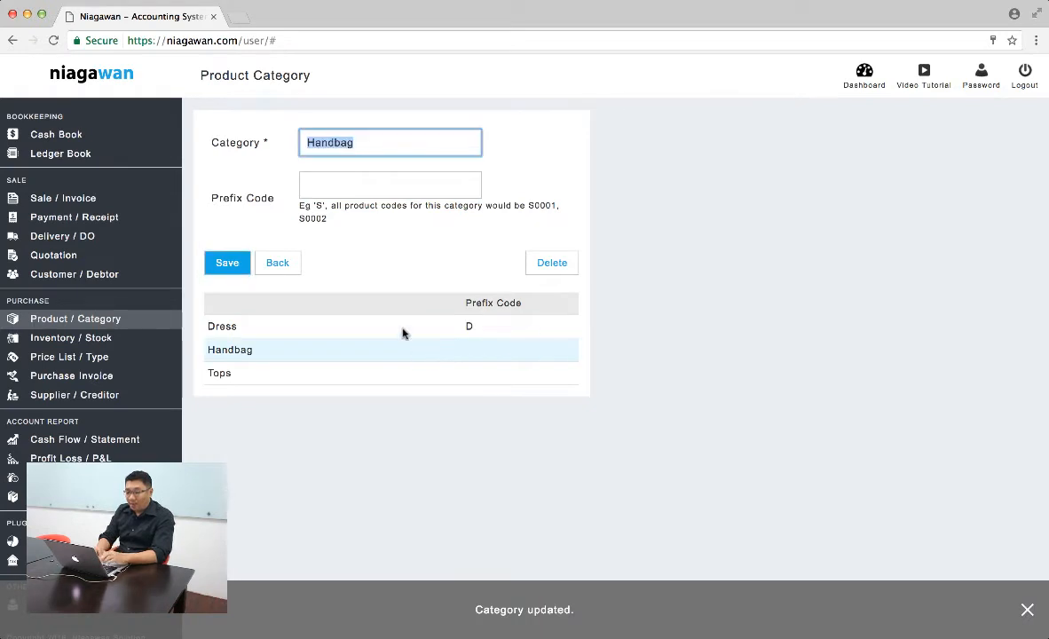
left_click(341, 184)
left_click(231, 265)
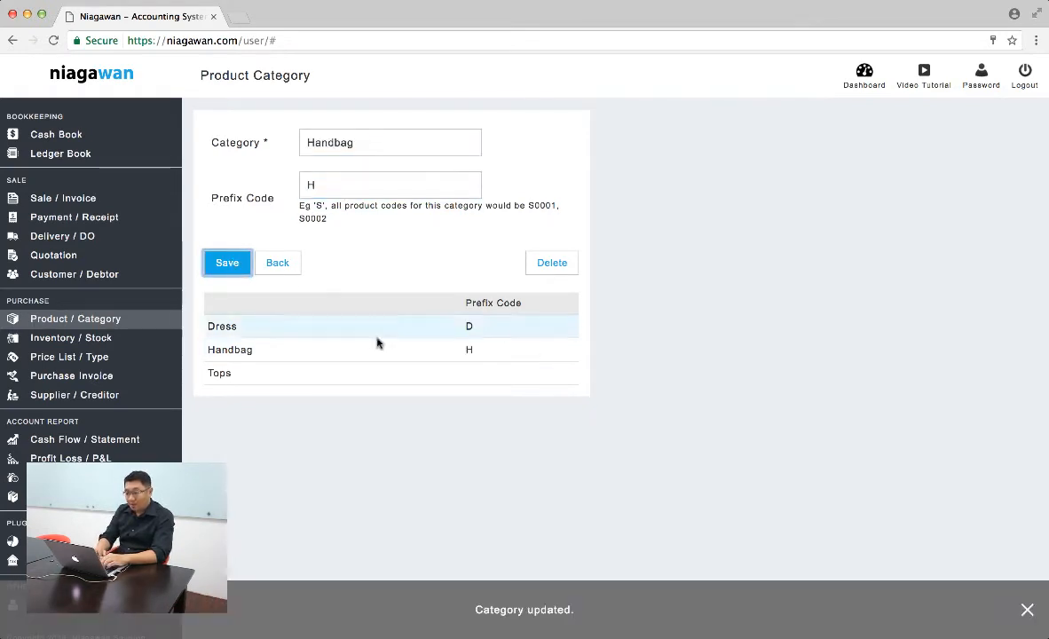
left_click(407, 375)
left_click(367, 187)
type("T")
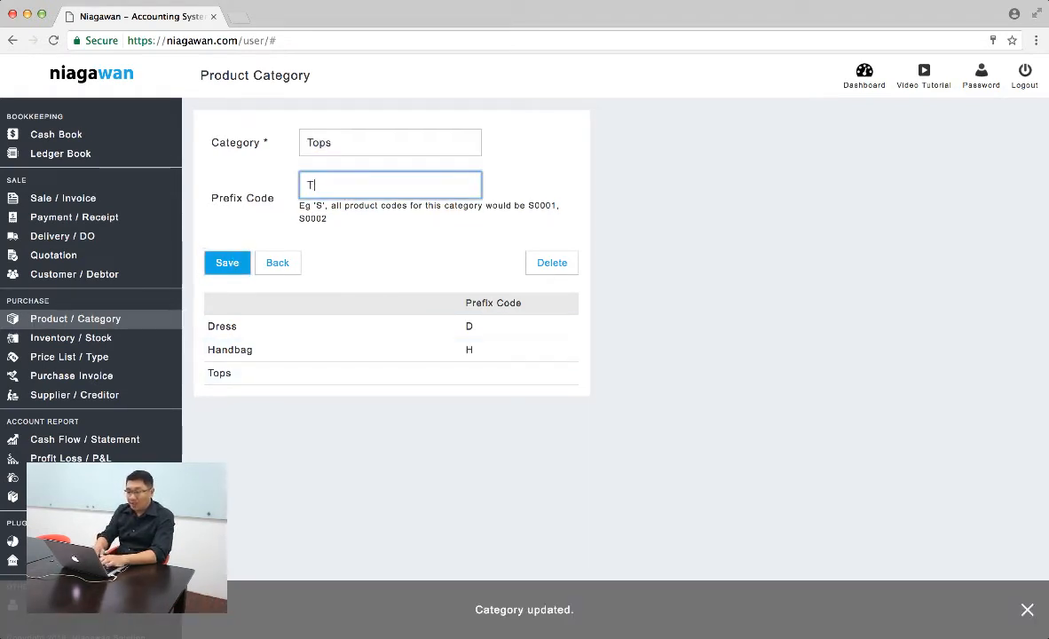
left_click(232, 263)
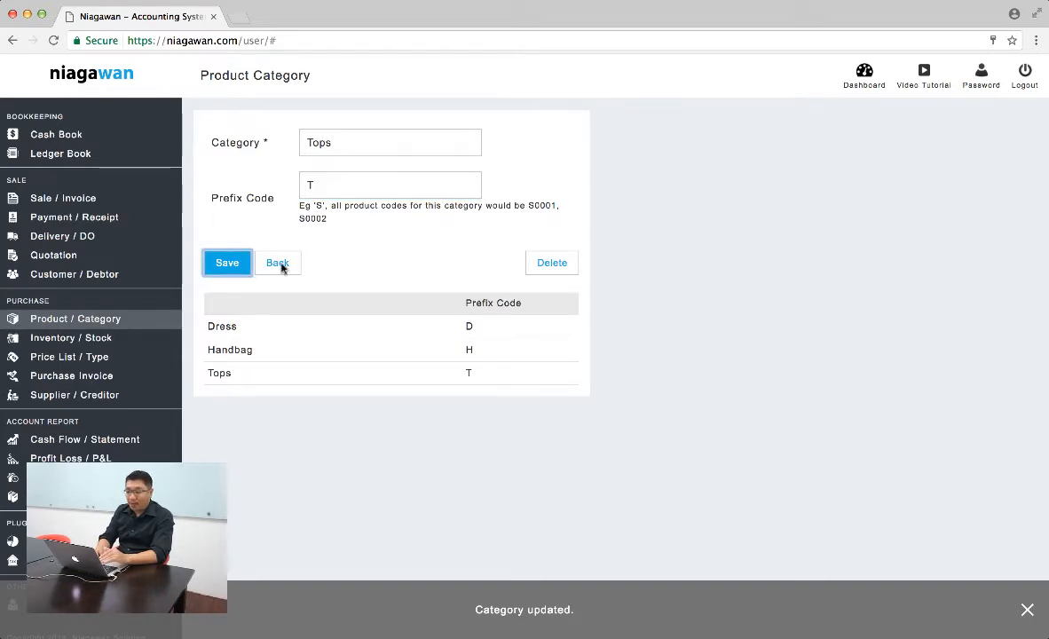
left_click(282, 266)
left_click(282, 266)
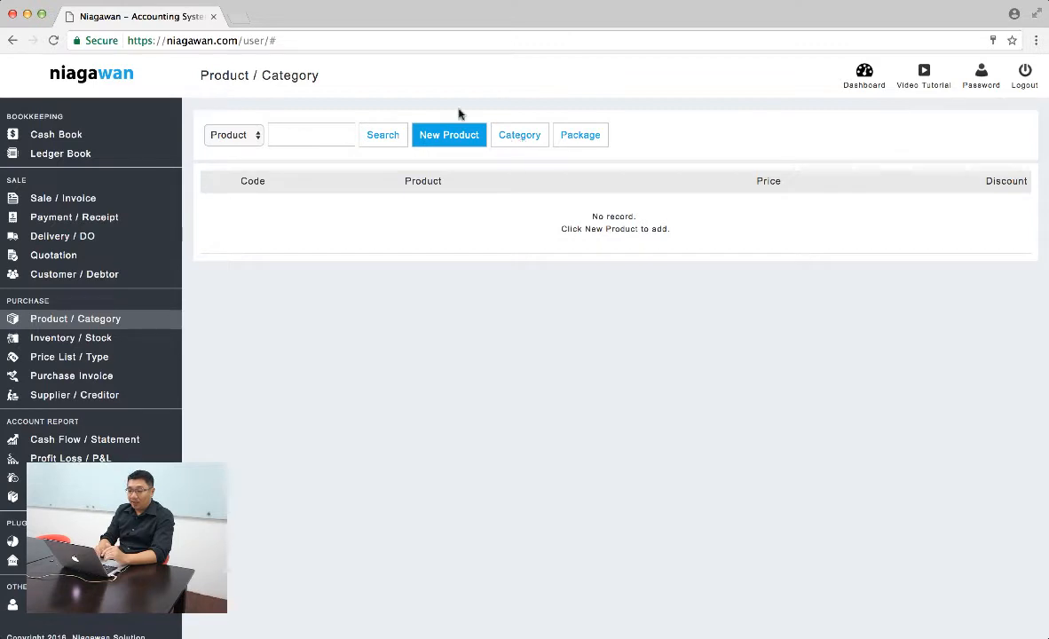
- Start a new product with the Catalog folder photo ending in 08.36 PM and assign it to the Tops category
left_click(449, 134)
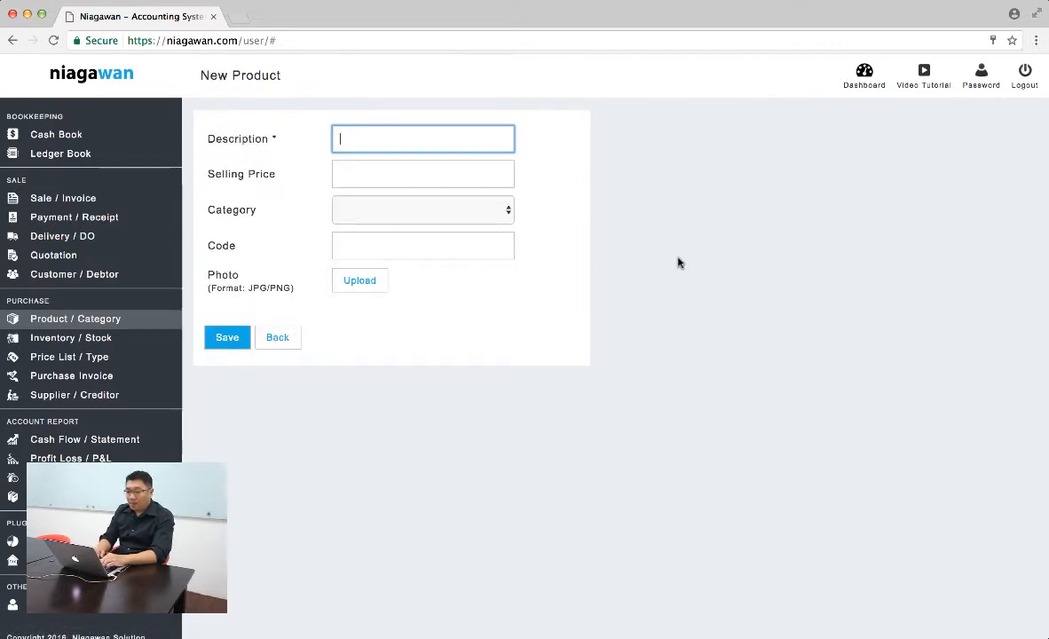
left_click(373, 282)
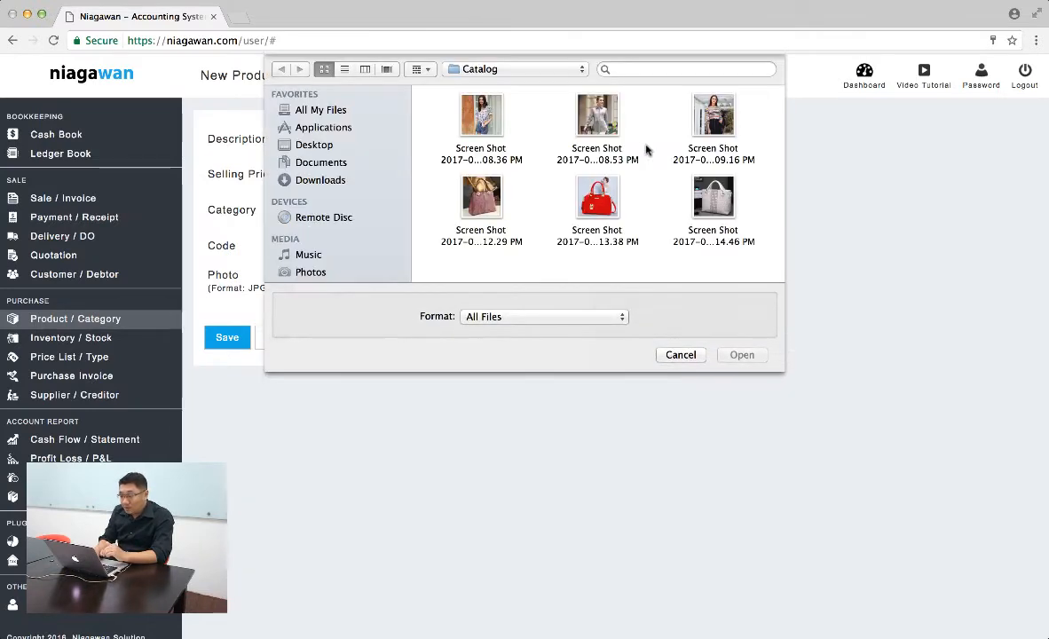
left_click(472, 129)
double_click(473, 128)
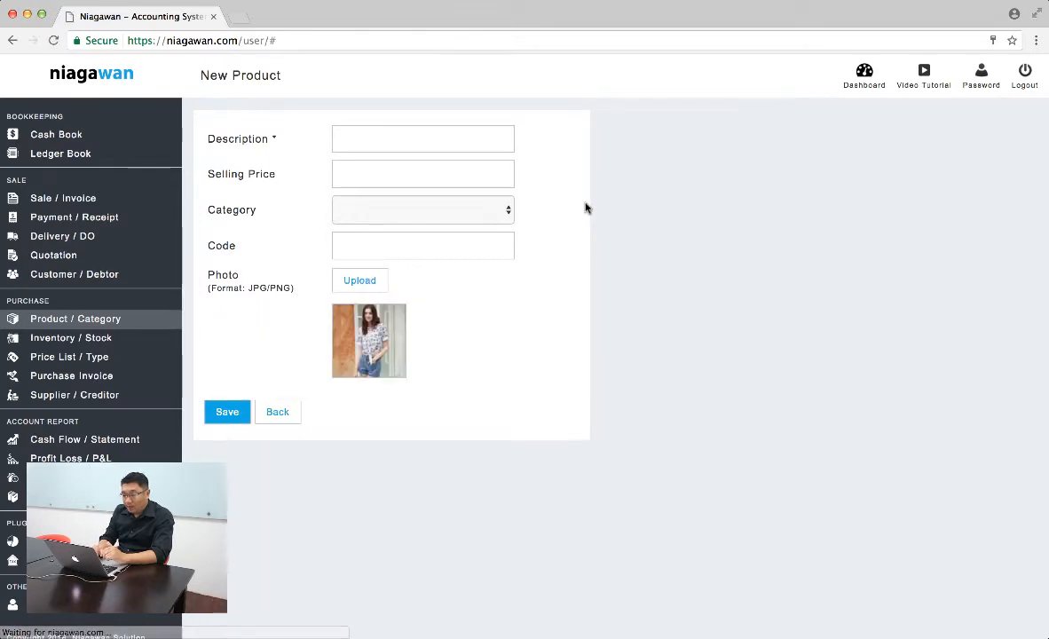
left_click(471, 211)
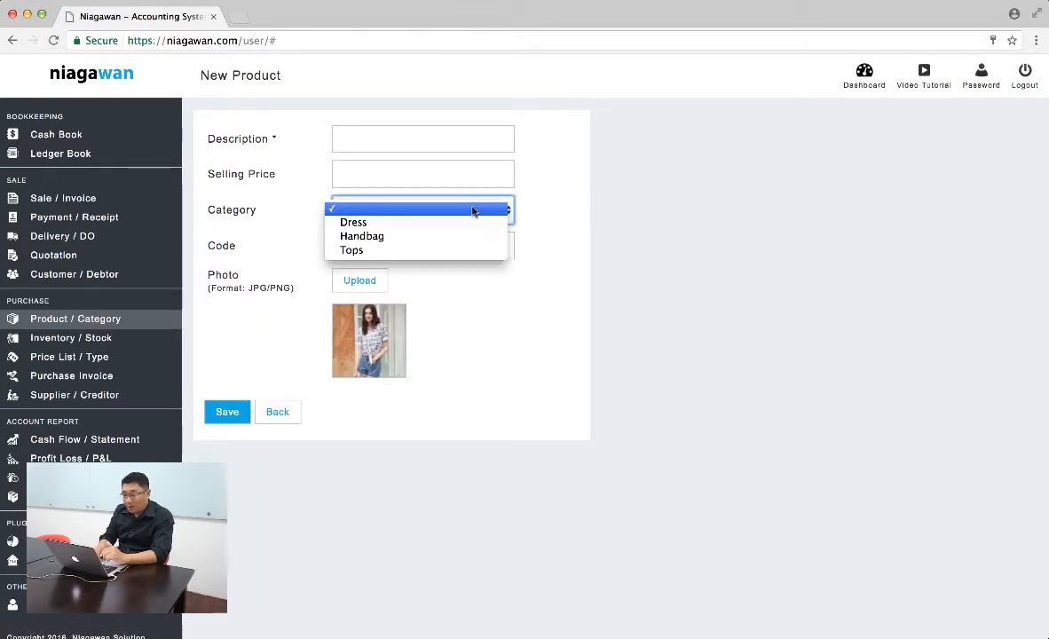
left_click(463, 251)
- Describe the product as "Summer Tops New Korean Collection", set its selling price to 39.00 and save it
left_click(425, 139)
type("Summer Top")
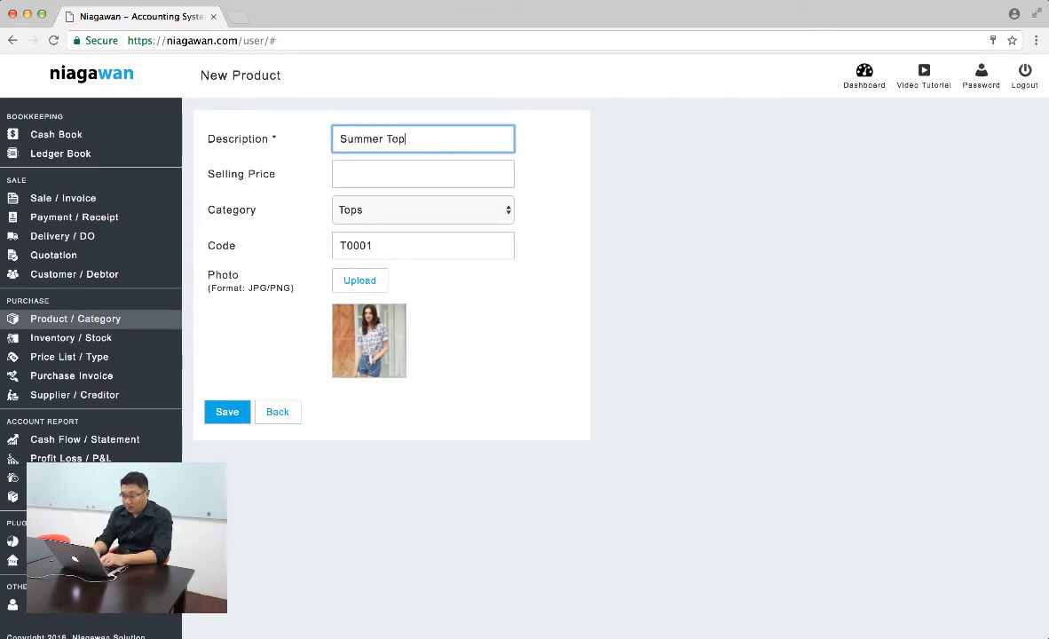
type("s NEw ")
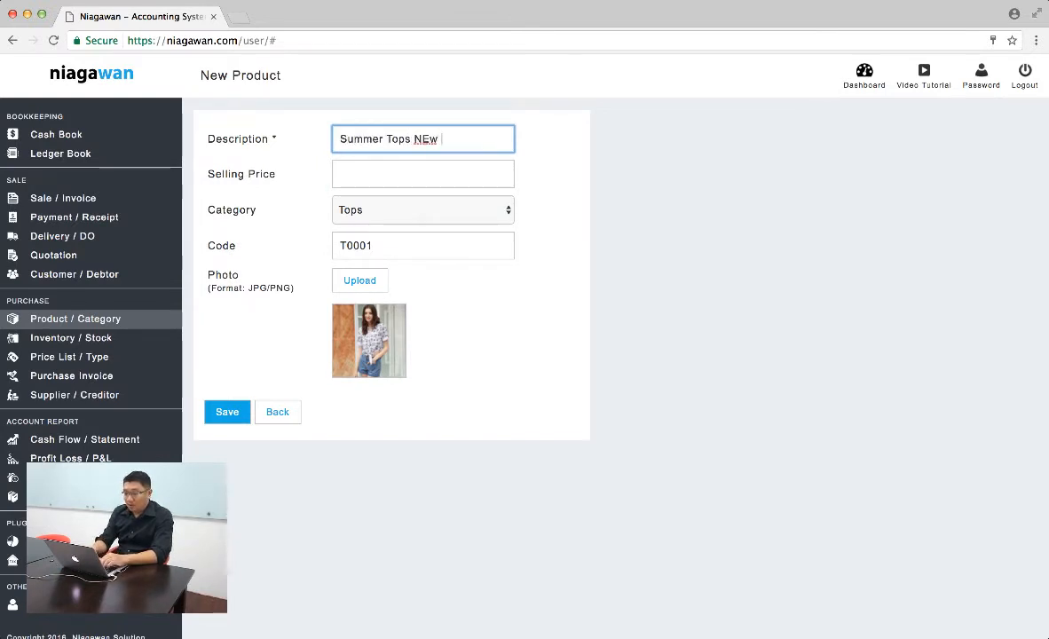
type("w Korean")
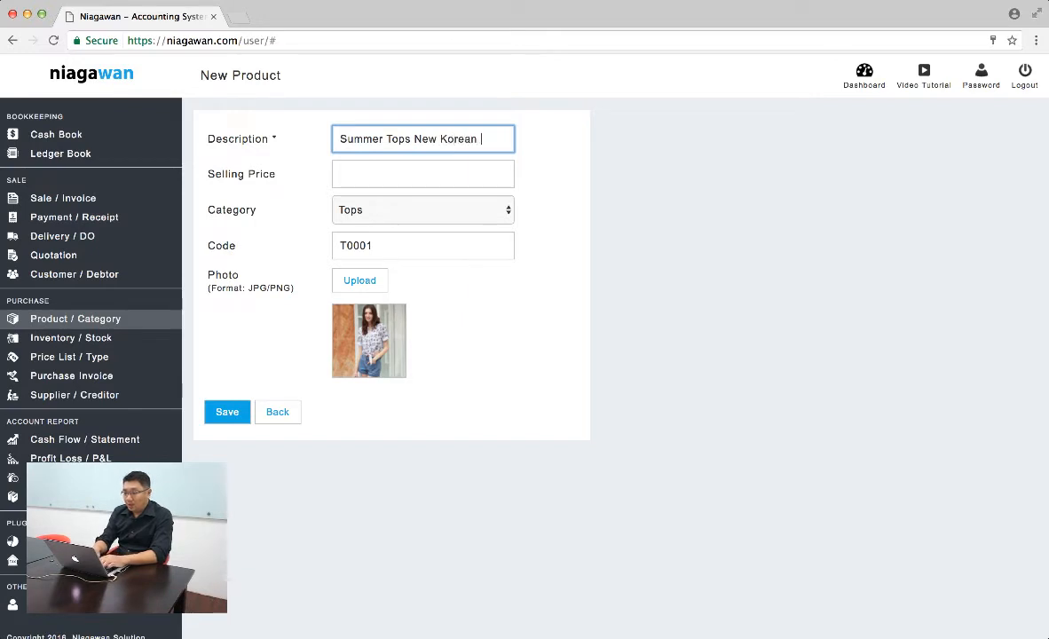
type(" Collection")
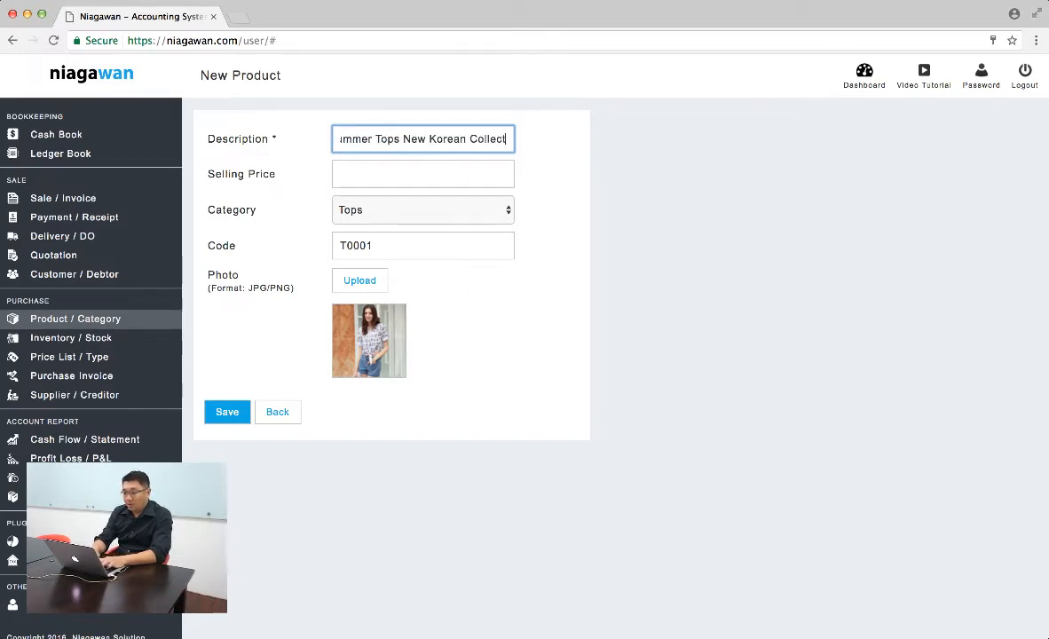
key("Tab")
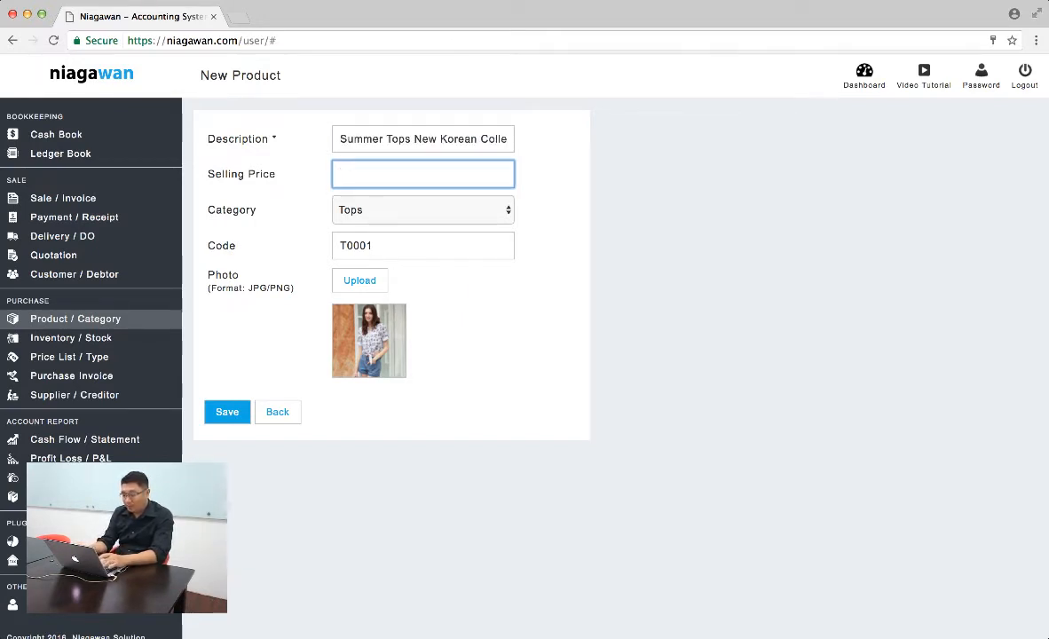
type("39.00")
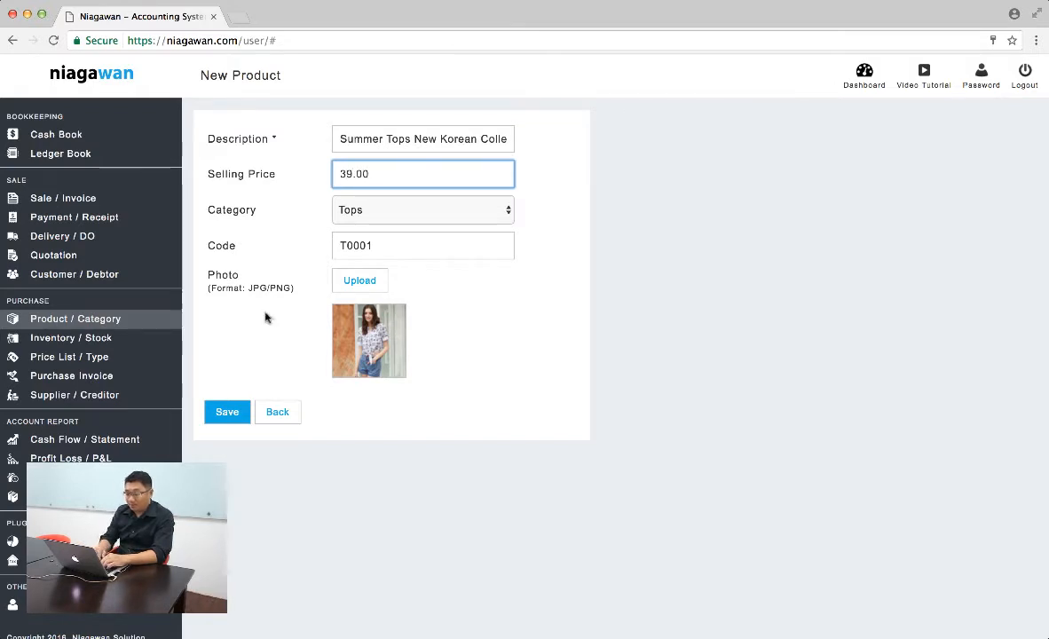
left_click(227, 411)
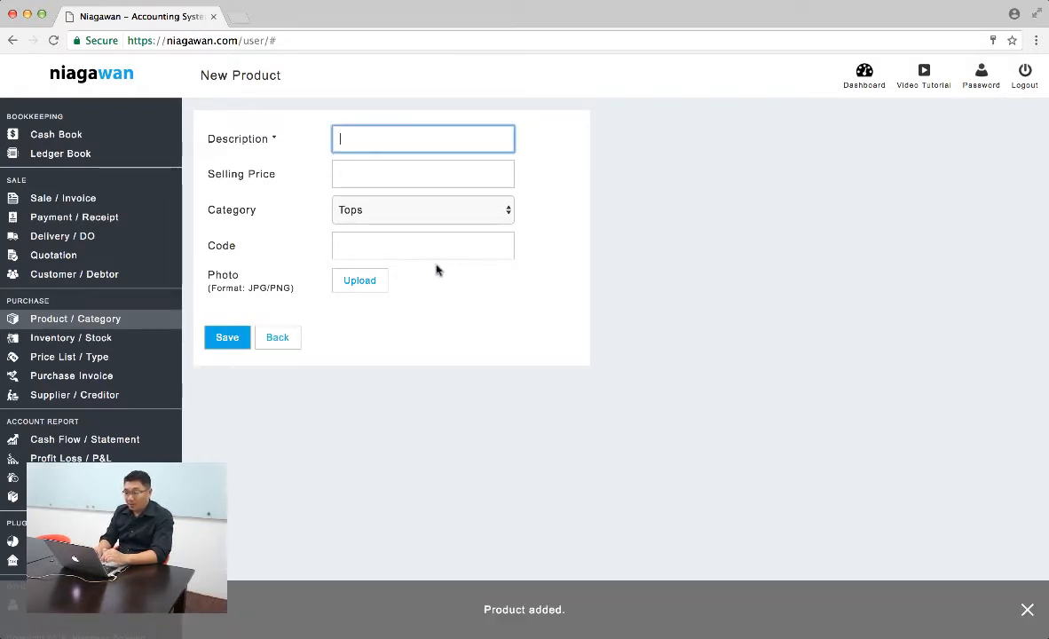
- Fill in another product with the Catalog photo ending in 08.53 PM, description "European Summer Tops" and selling price 79.00
left_click(363, 282)
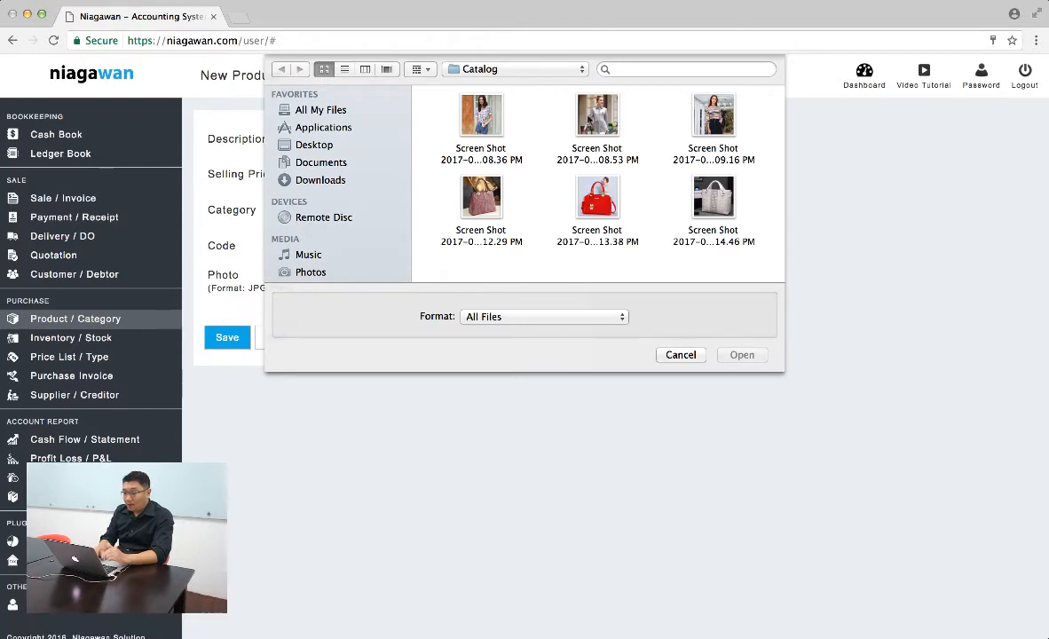
double_click(592, 115)
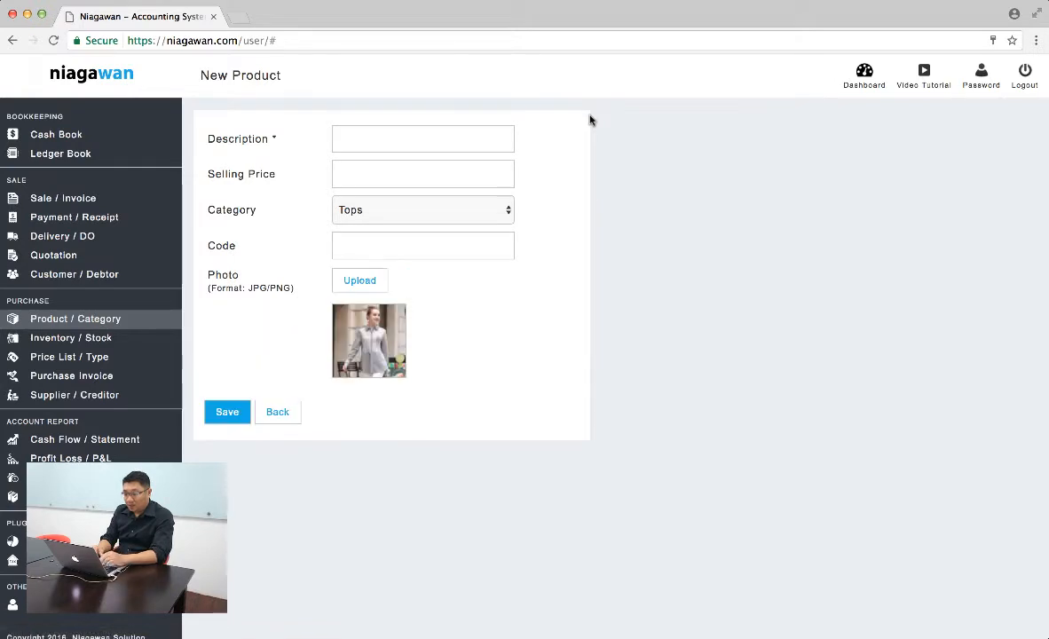
left_click(473, 139)
type("Europ")
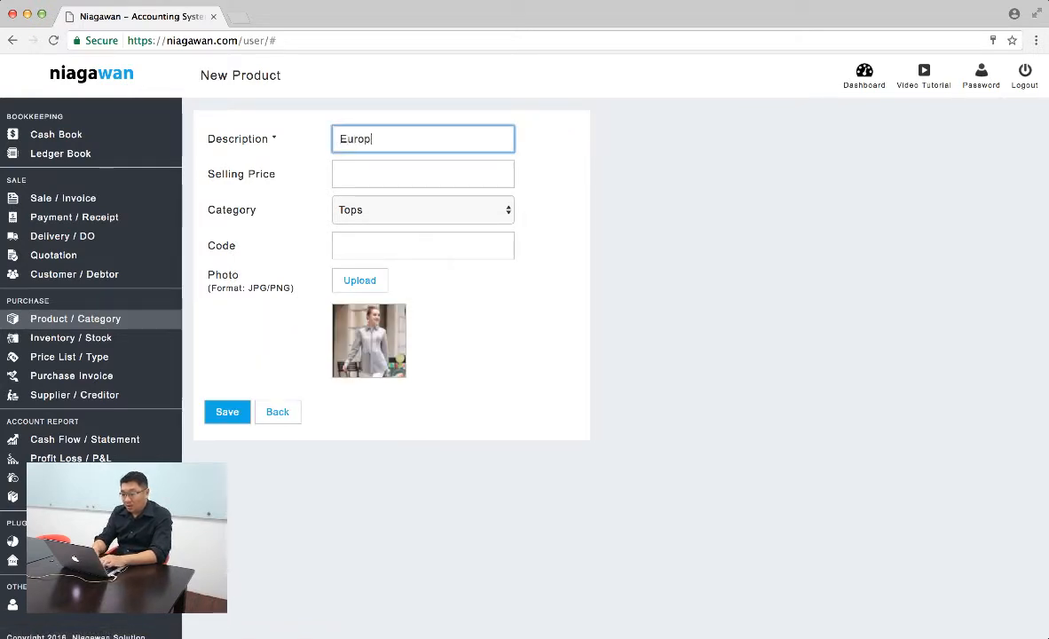
type("ean Summer ")
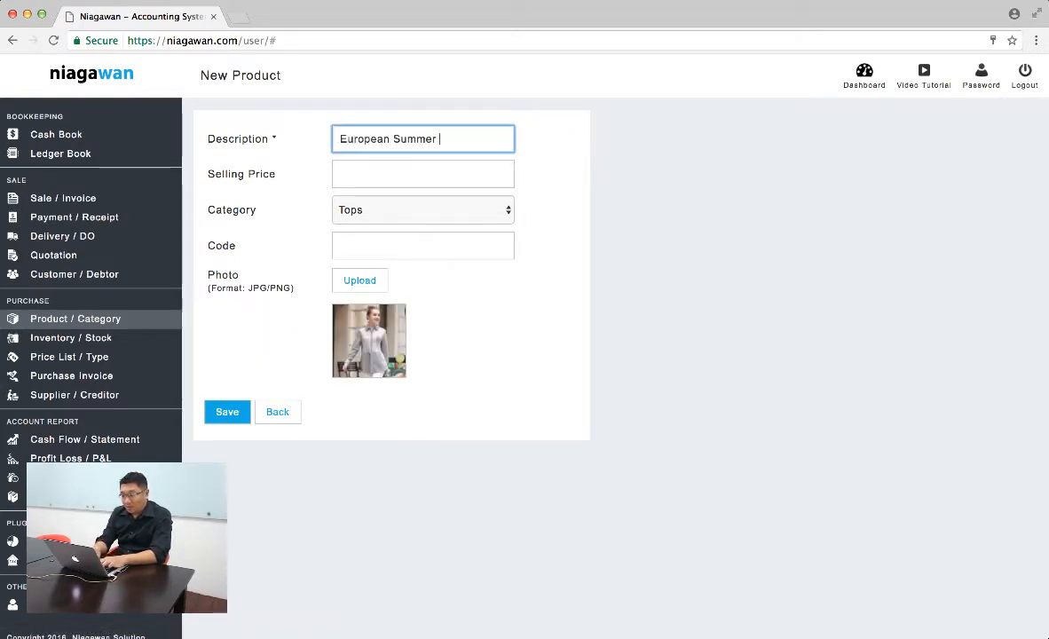
type("Tops")
key("Tab")
type("79.")
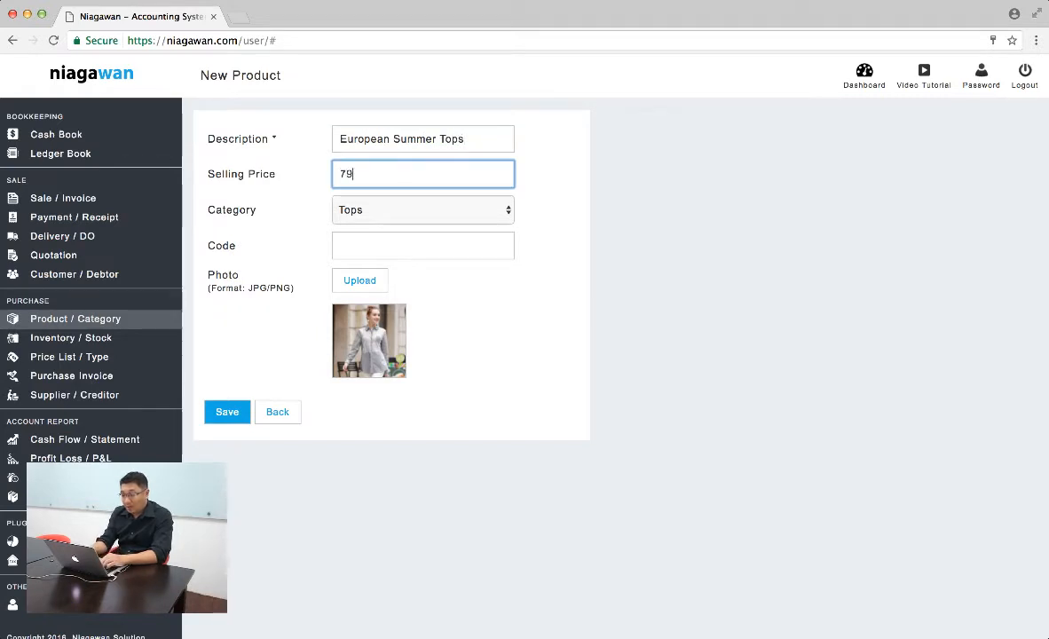
- Switch the category to Handbag and back to Tops to fill in the product code, save the product and return to the product list
left_click(439, 245)
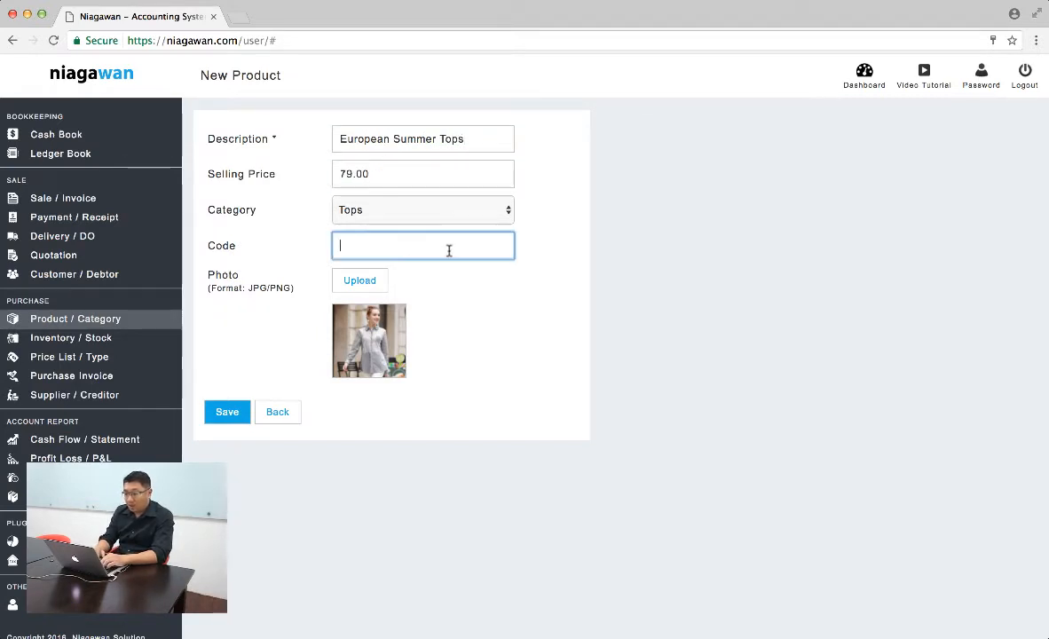
left_click(500, 211)
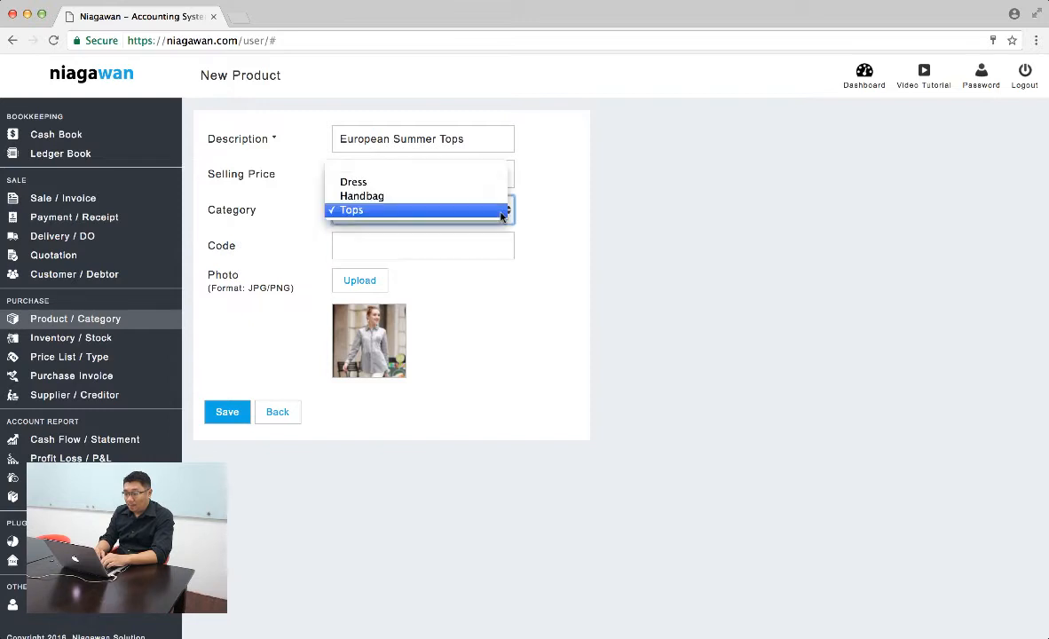
left_click(502, 199)
left_click(494, 210)
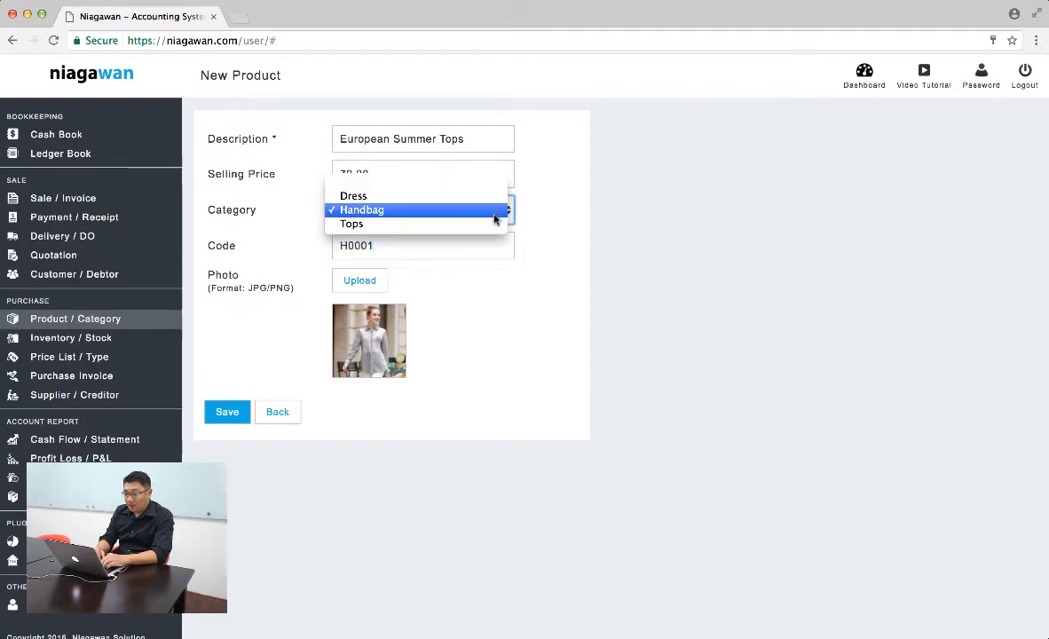
left_click(492, 226)
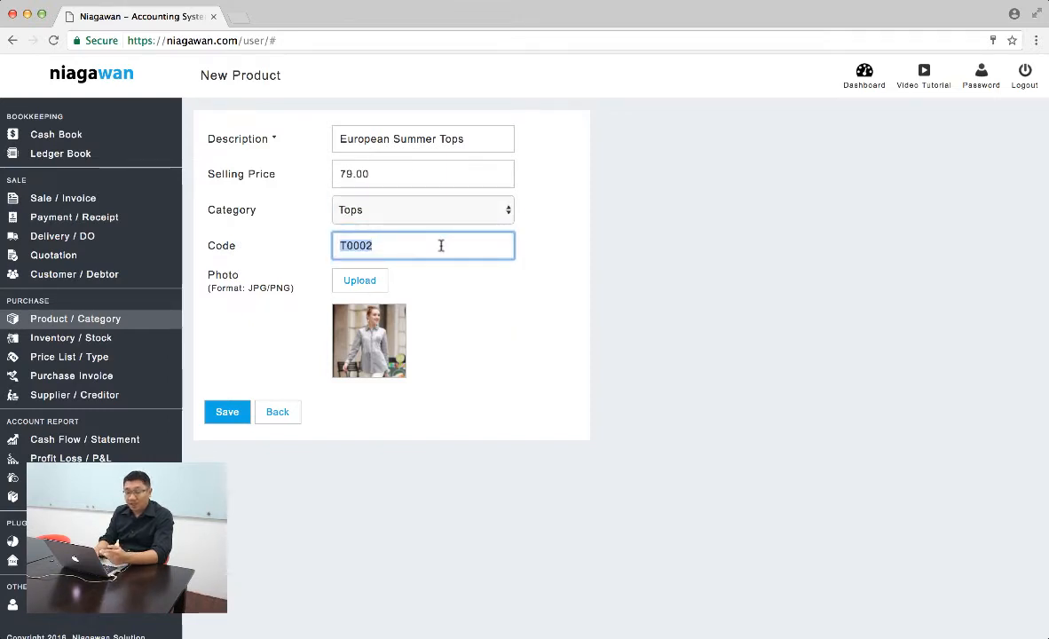
left_click(227, 412)
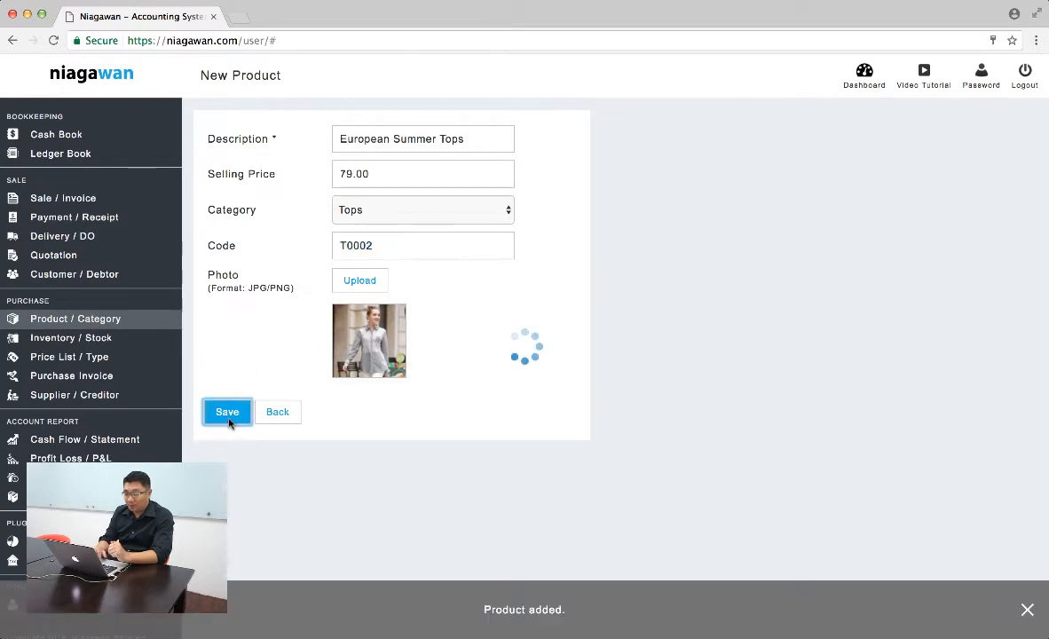
left_click(276, 338)
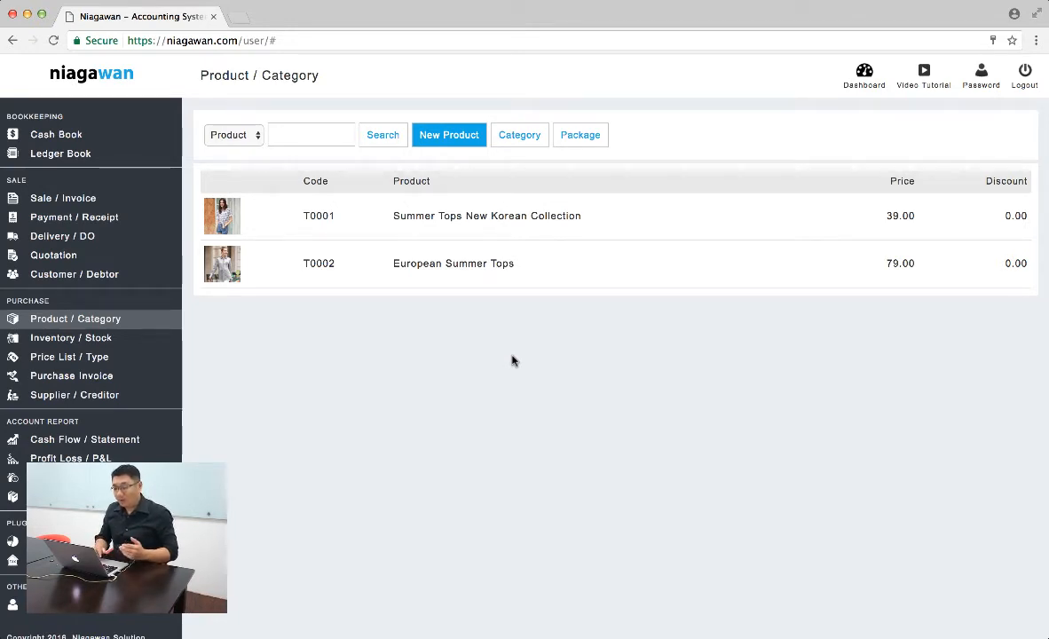
- Duplicate the European Summer Tops product and replace the copy's photo with the Catalog photo ending in 09.16 PM
left_click(562, 259)
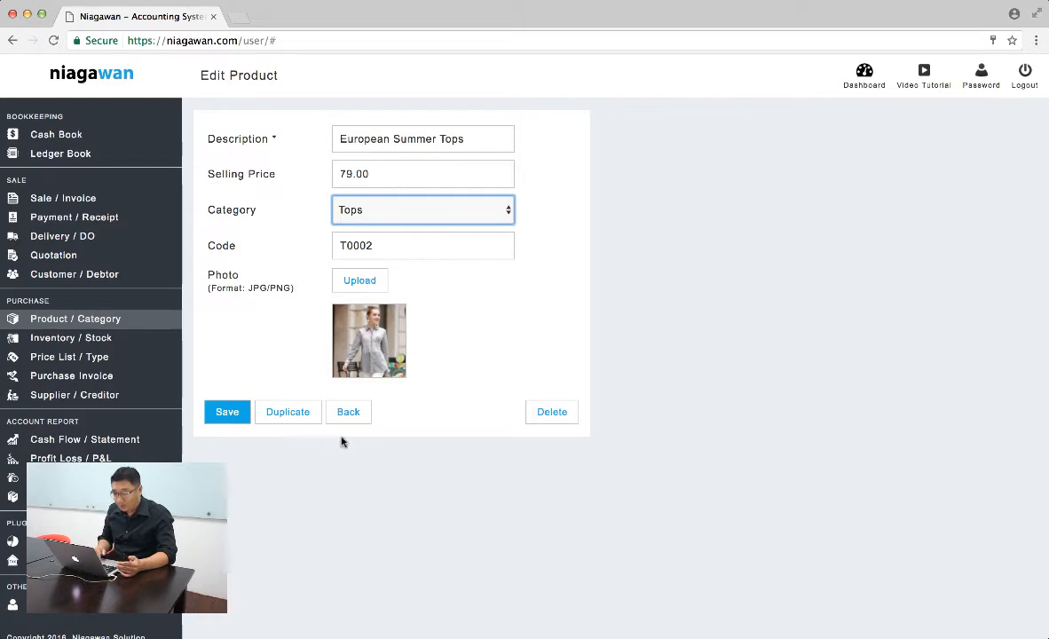
left_click(289, 413)
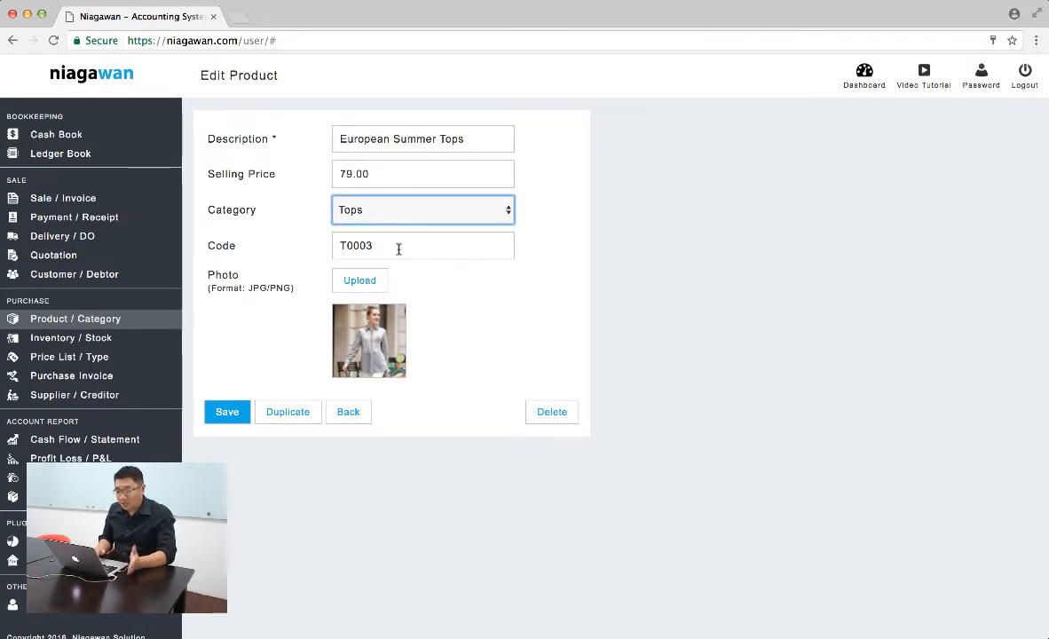
left_click(377, 281)
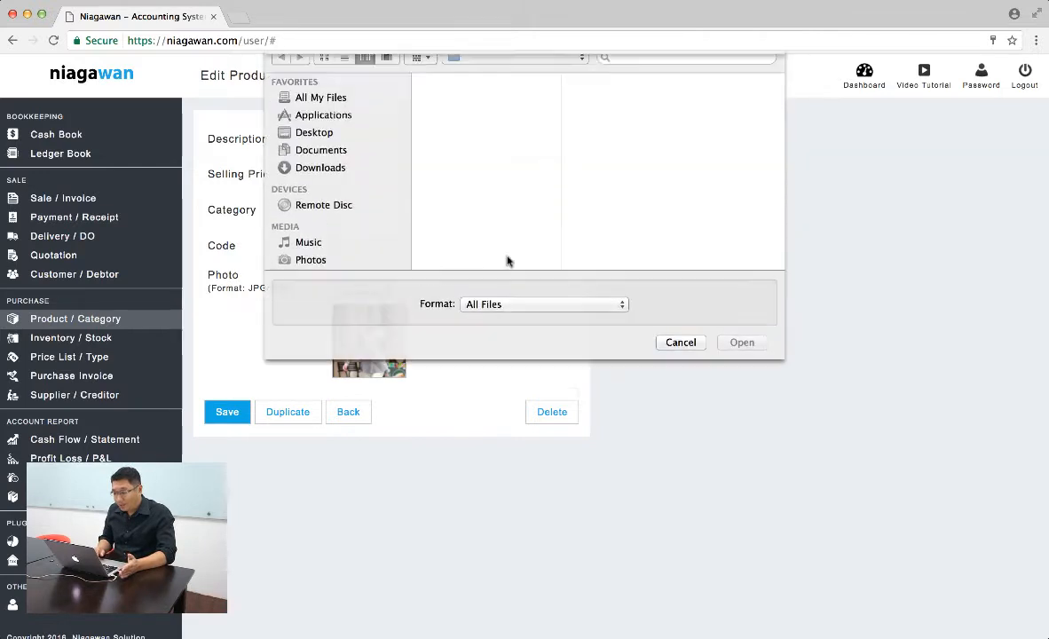
double_click(712, 116)
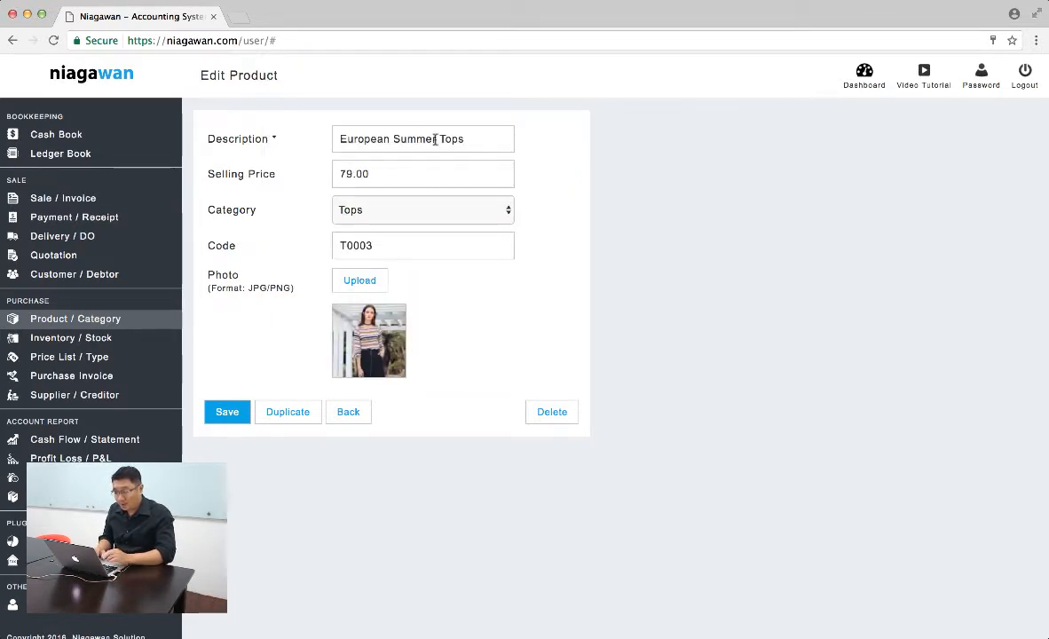
- Extend the duplicated product's description to "European Summer Tops - Stripes" and save it
triple_click(479, 144)
key("Right")
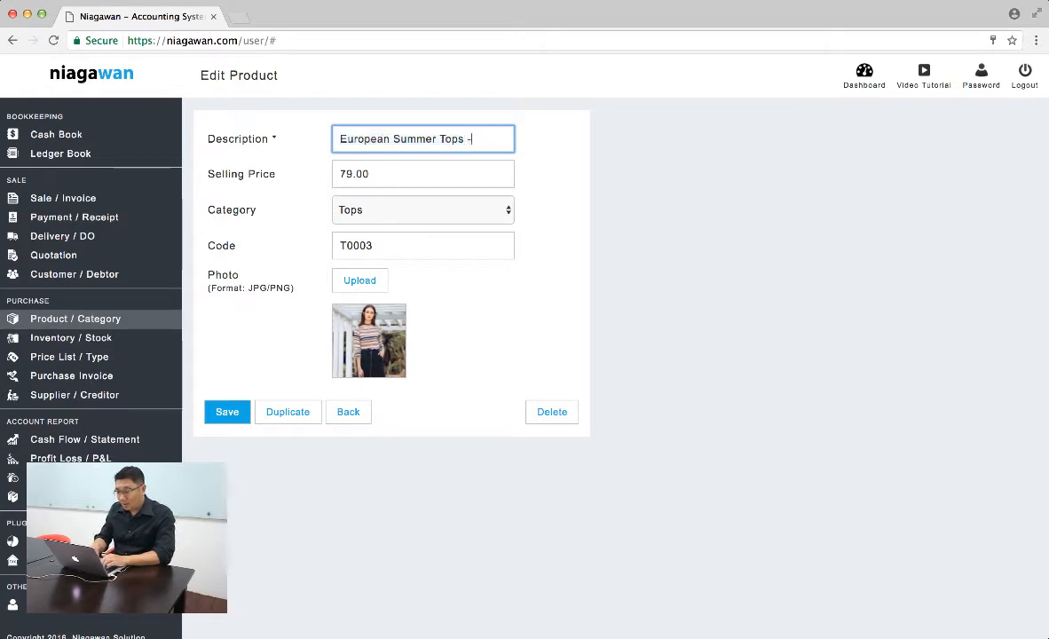
type("- Stripes")
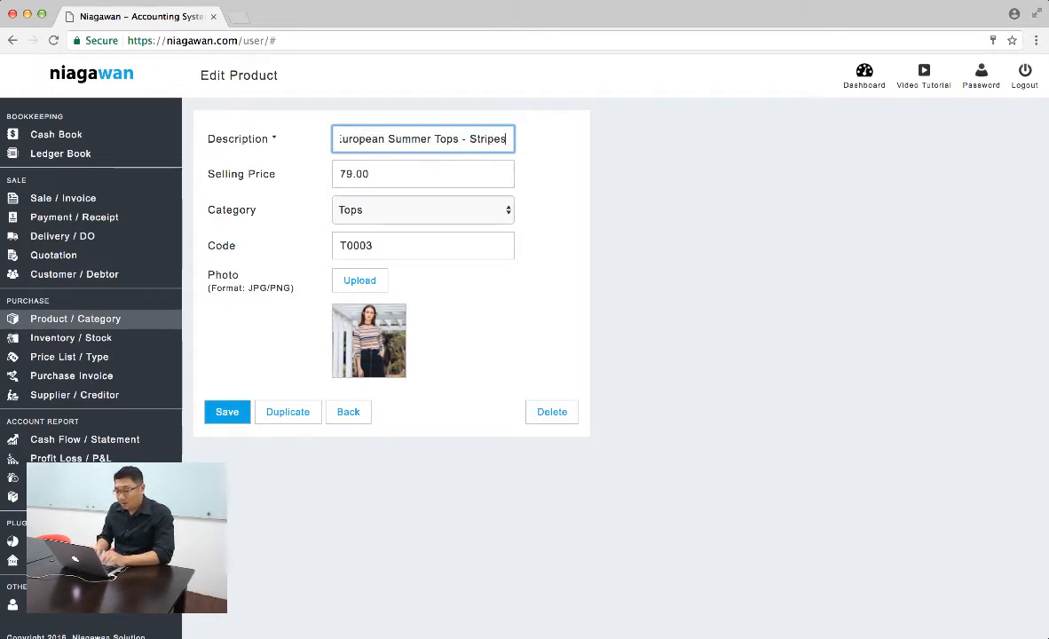
left_click(235, 418)
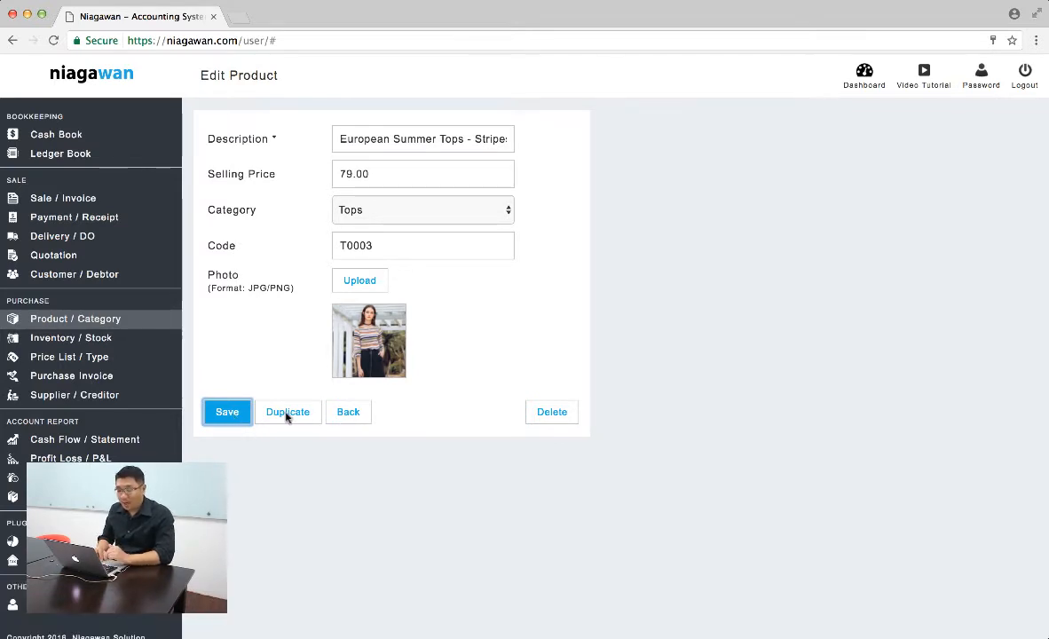
- Duplicate the striped tops product and replace the copy's photo with the Catalog photo ending in 12.29 PM
left_click(286, 414)
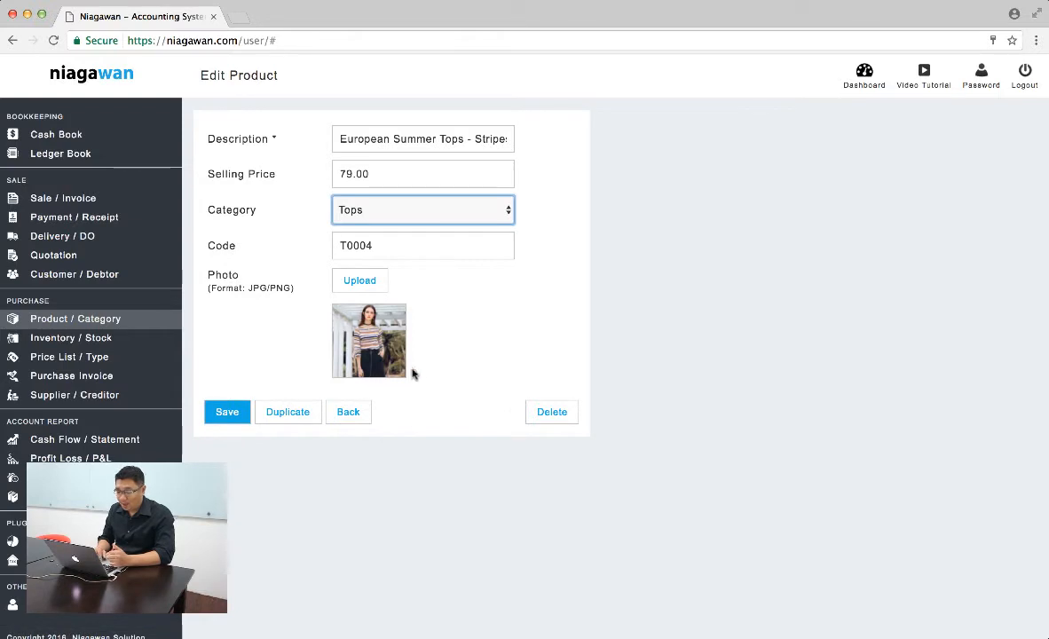
left_click(372, 290)
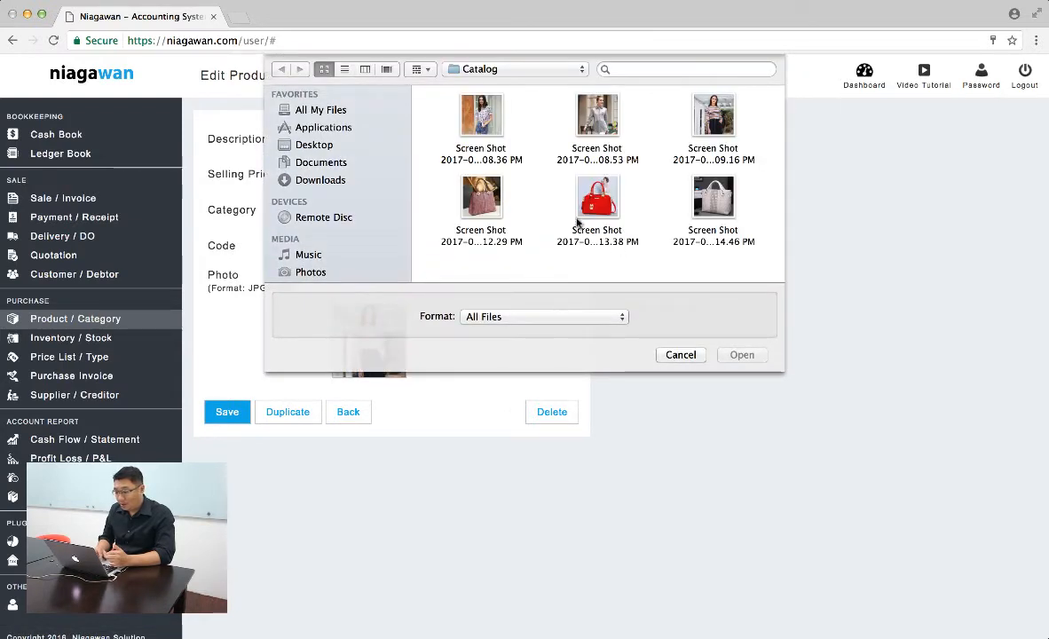
double_click(493, 211)
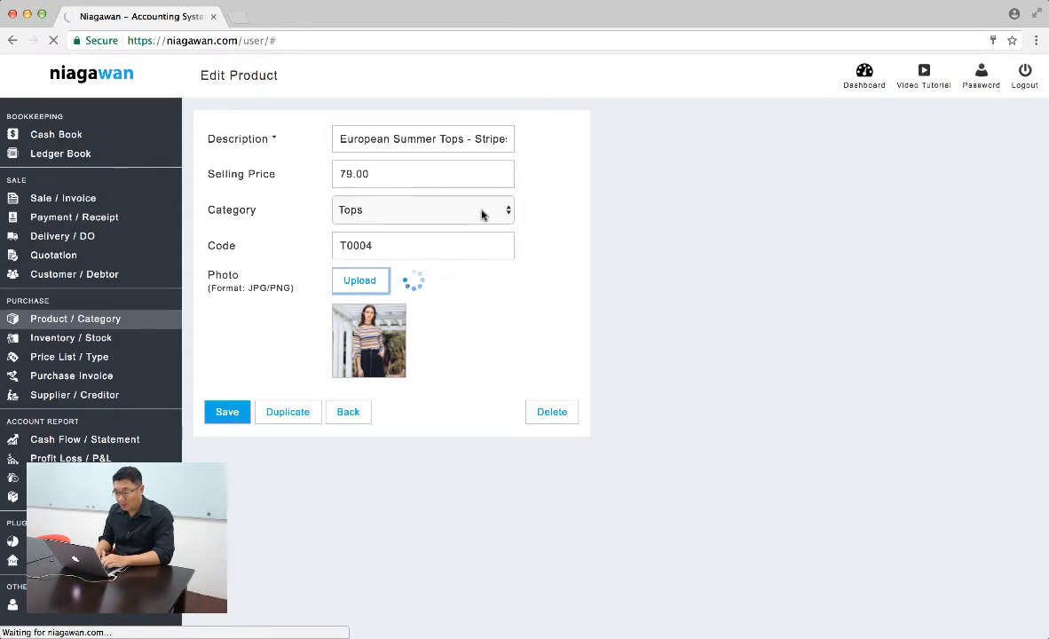
- Change the copy's category to Handbag and set its code to H0001
left_click(482, 213)
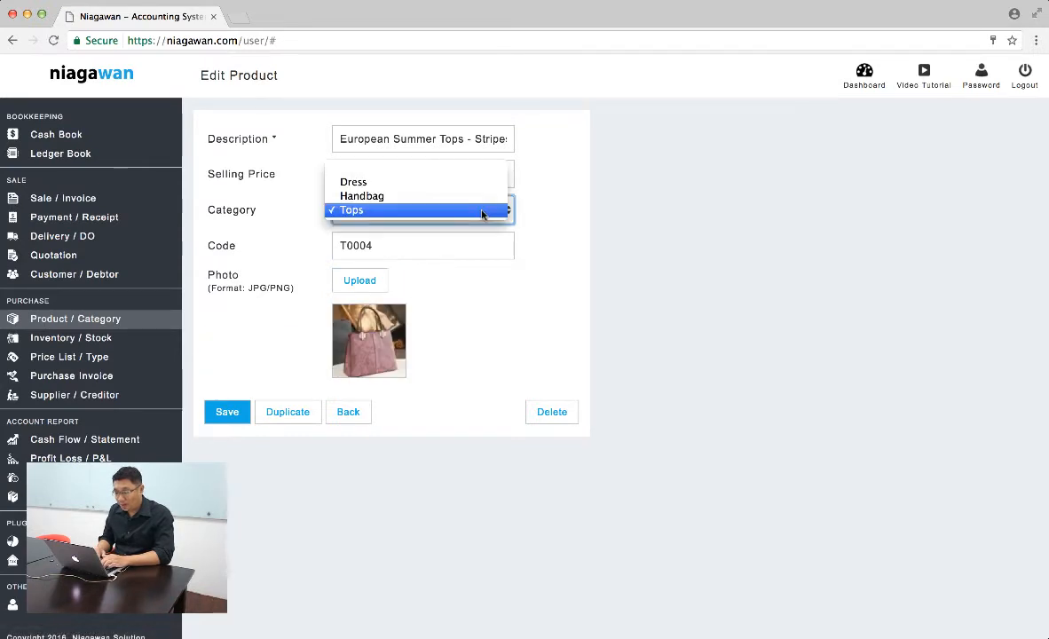
left_click(480, 196)
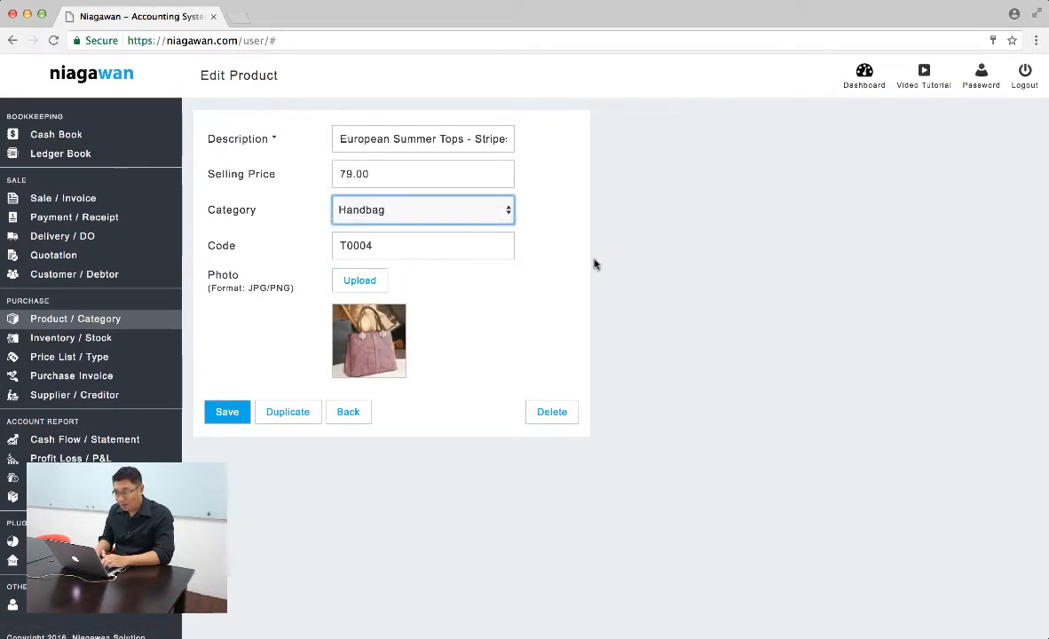
double_click(468, 247)
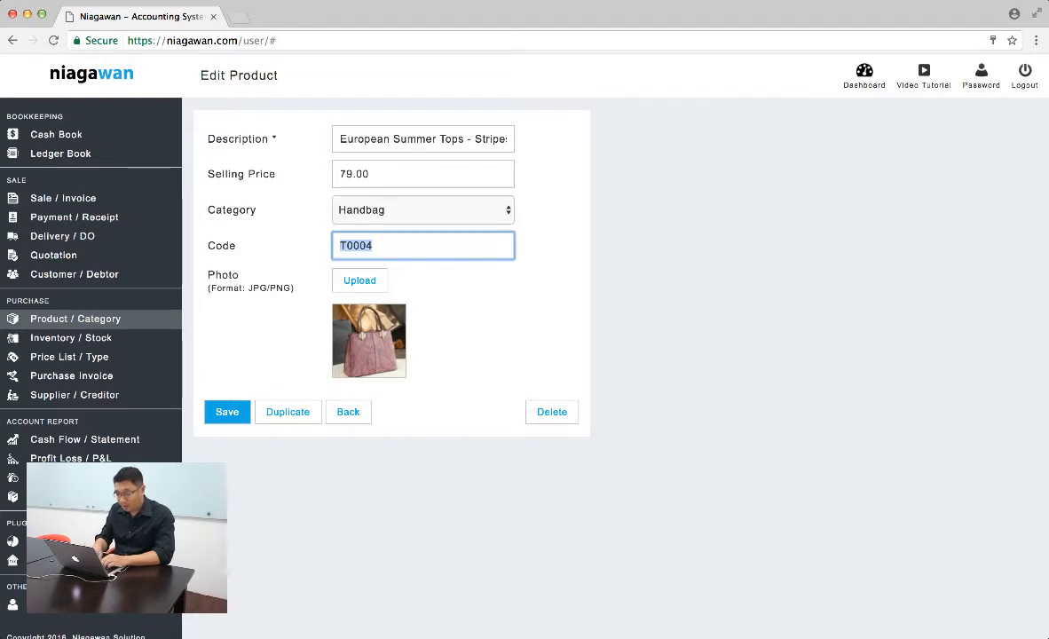
type("H0001")
- Describe the product as "Genuine Leather Women Handbag", set its selling price to 119, save it and return to the product list
triple_click(405, 133)
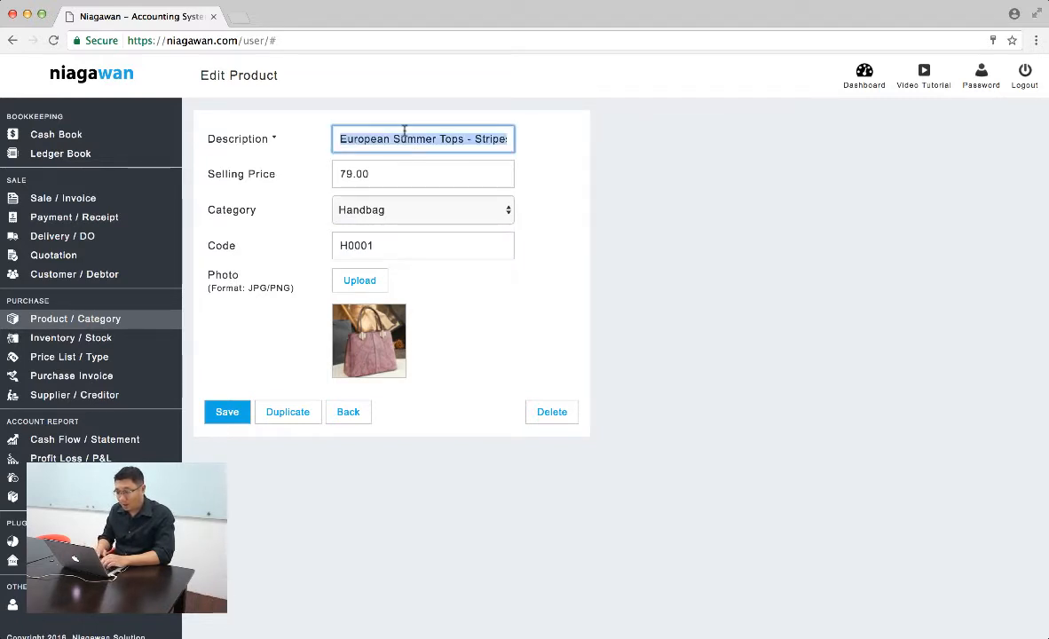
type("G")
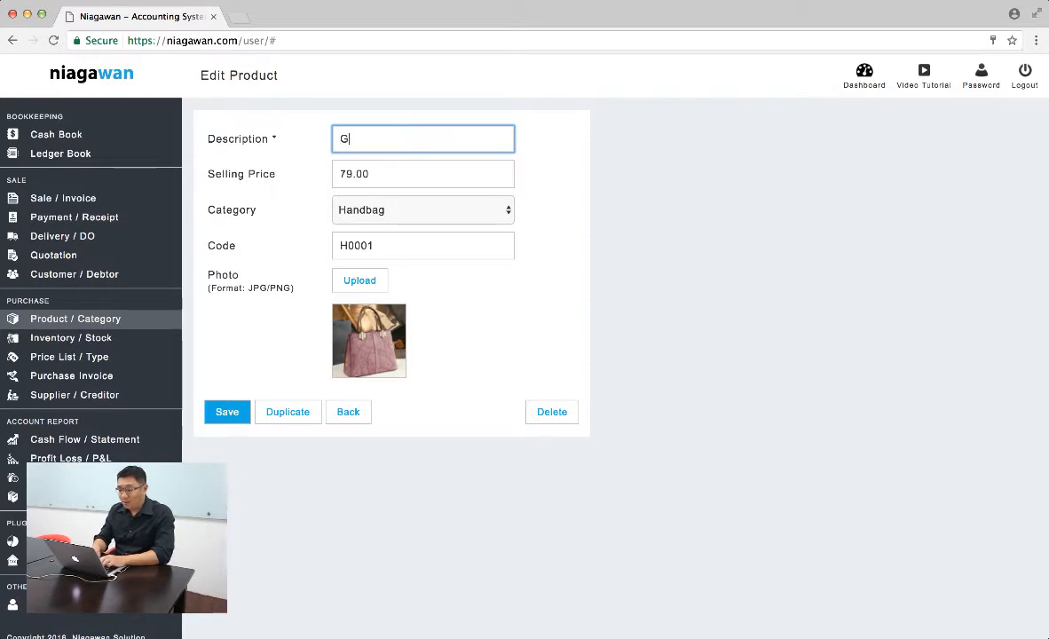
type("enuine L")
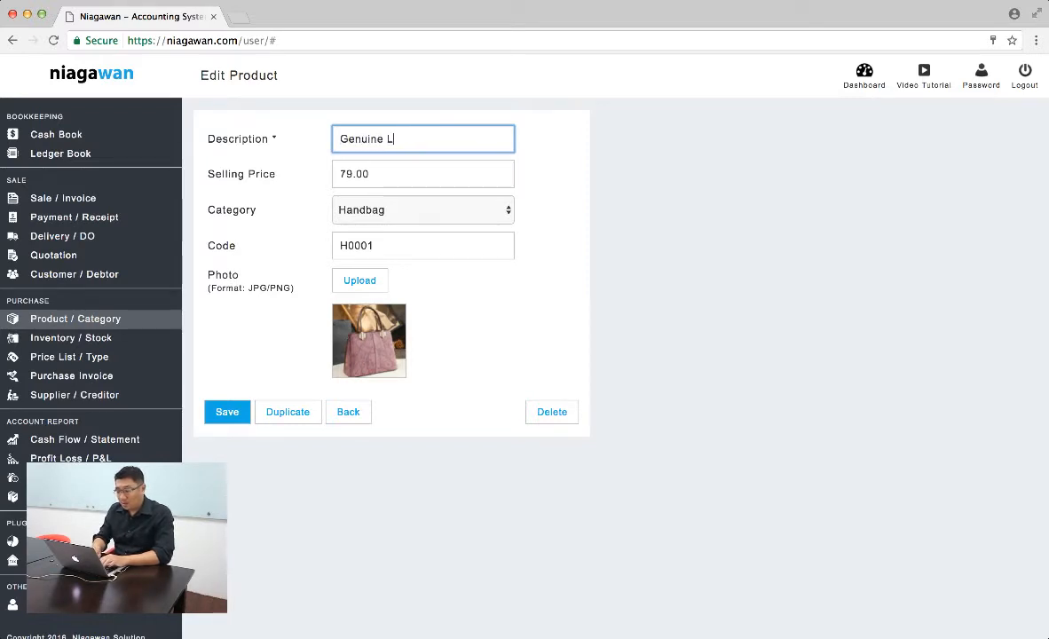
type("eather Woman")
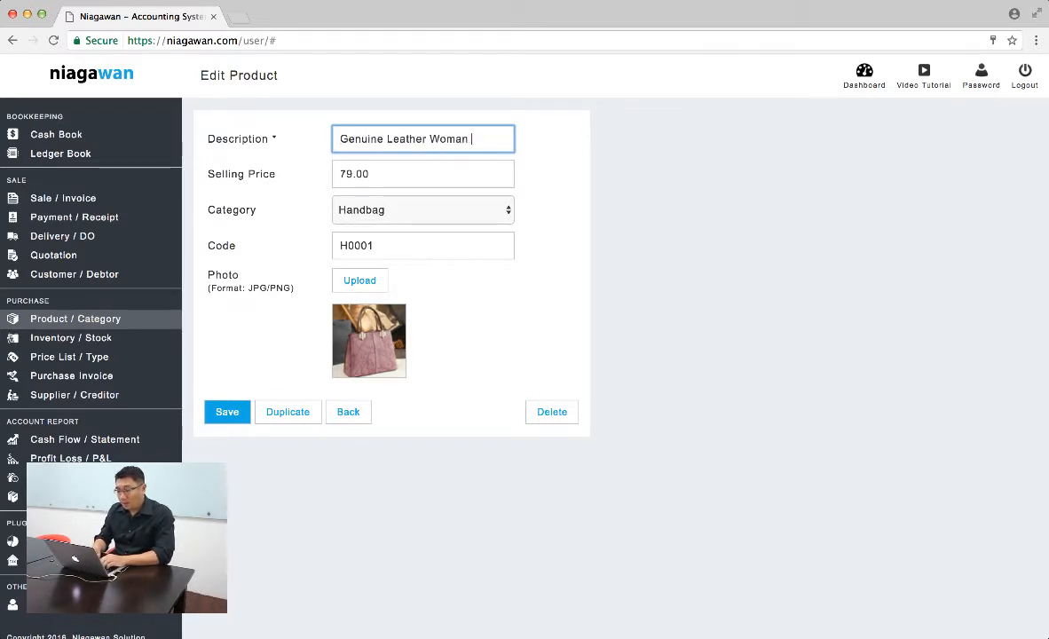
key("BackSpace")
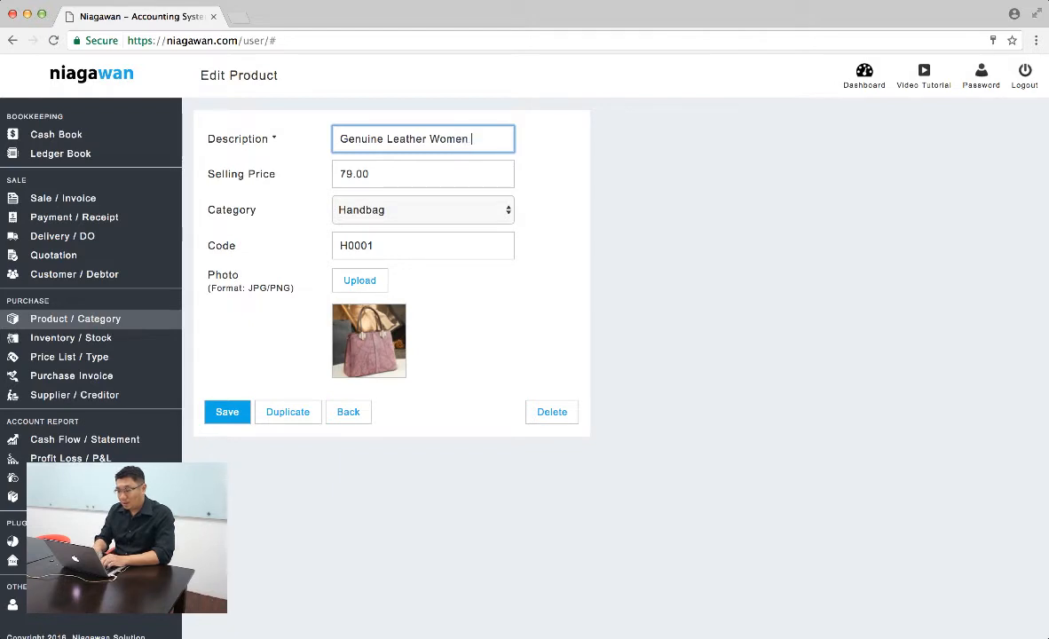
key("Tab")
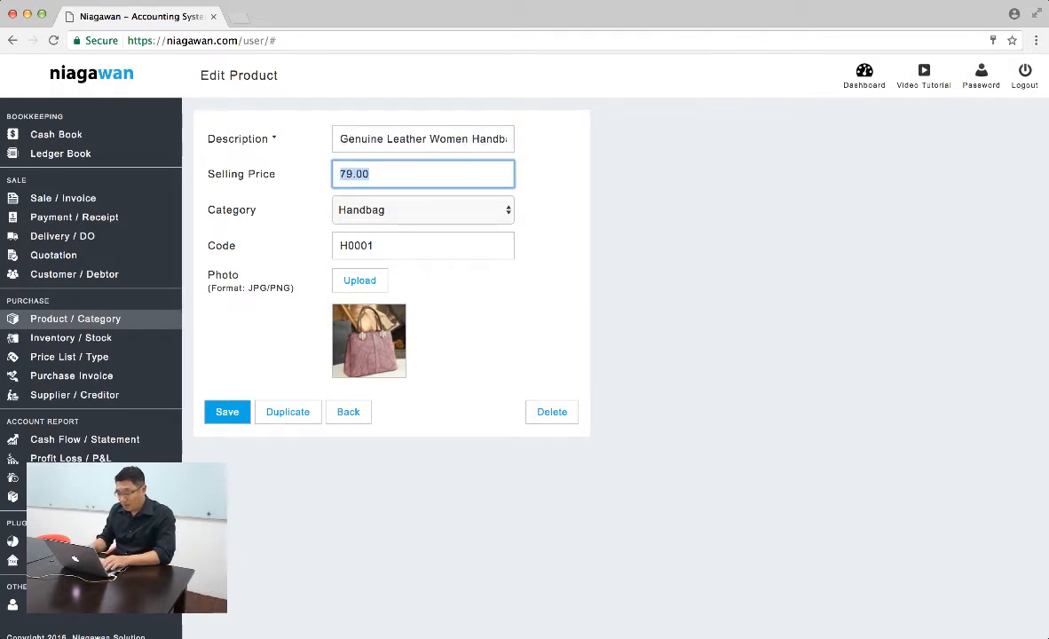
type("119")
left_click(228, 412)
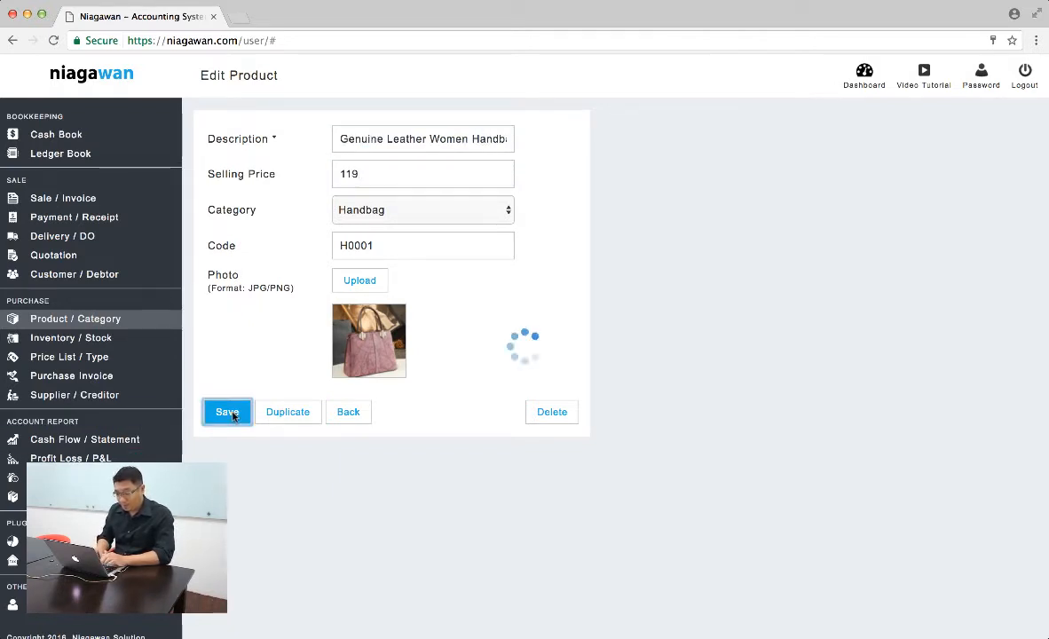
left_click(346, 412)
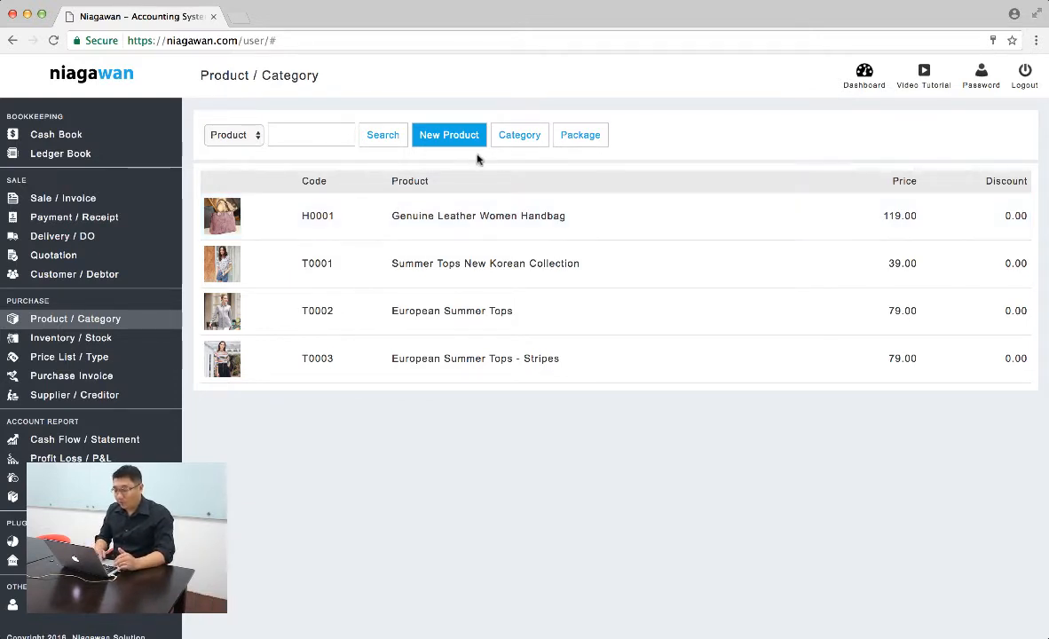
- Start a new product with the Catalog photo ending in 13.38 PM and assign it to the Handbag category
left_click(444, 138)
left_click(362, 282)
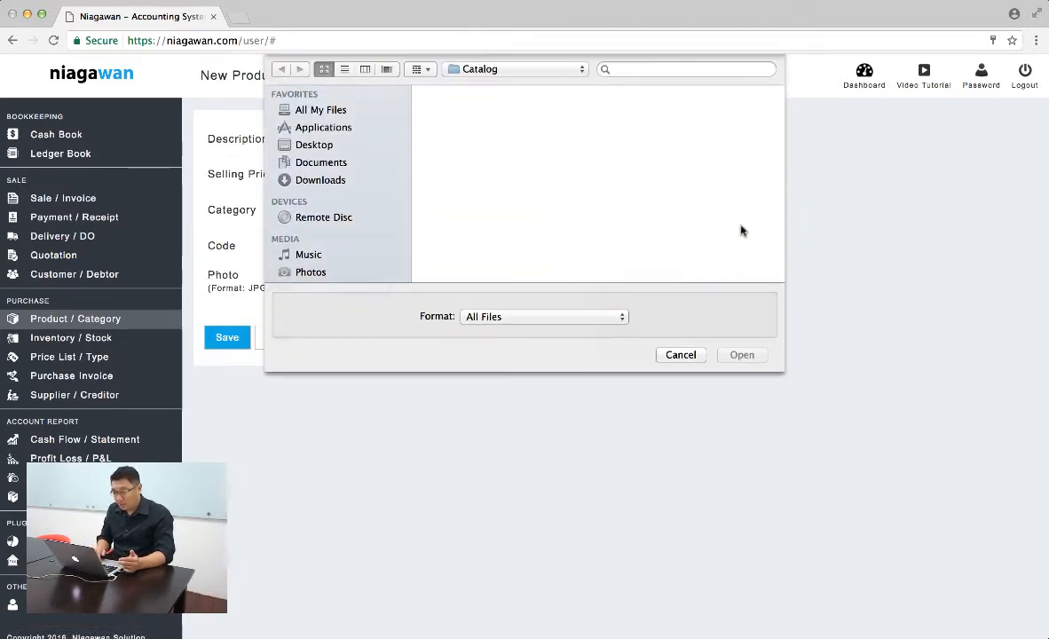
double_click(605, 202)
left_click(445, 200)
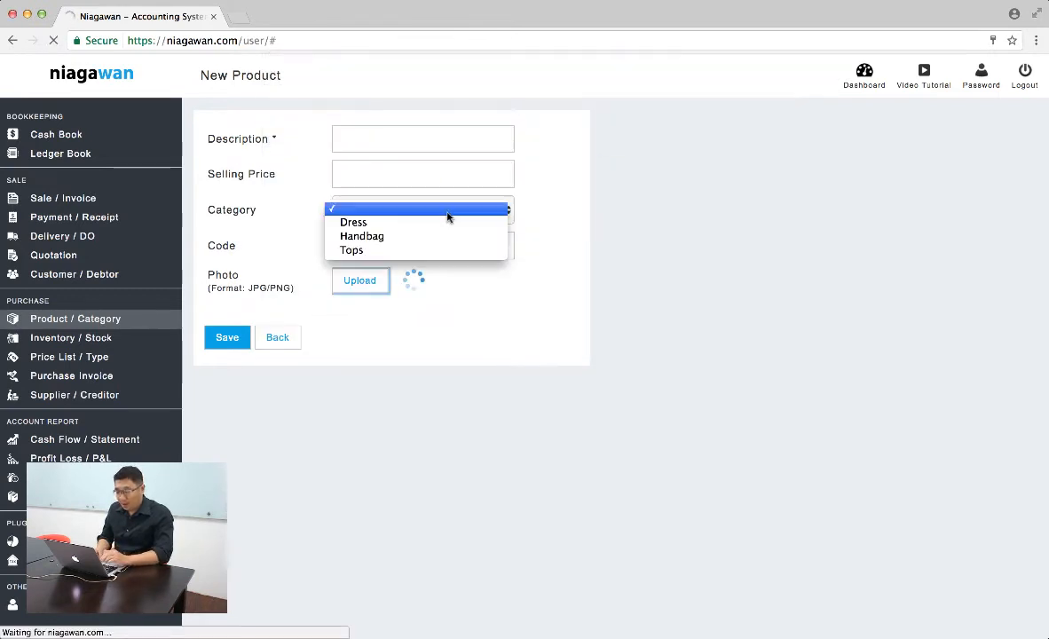
left_click(438, 238)
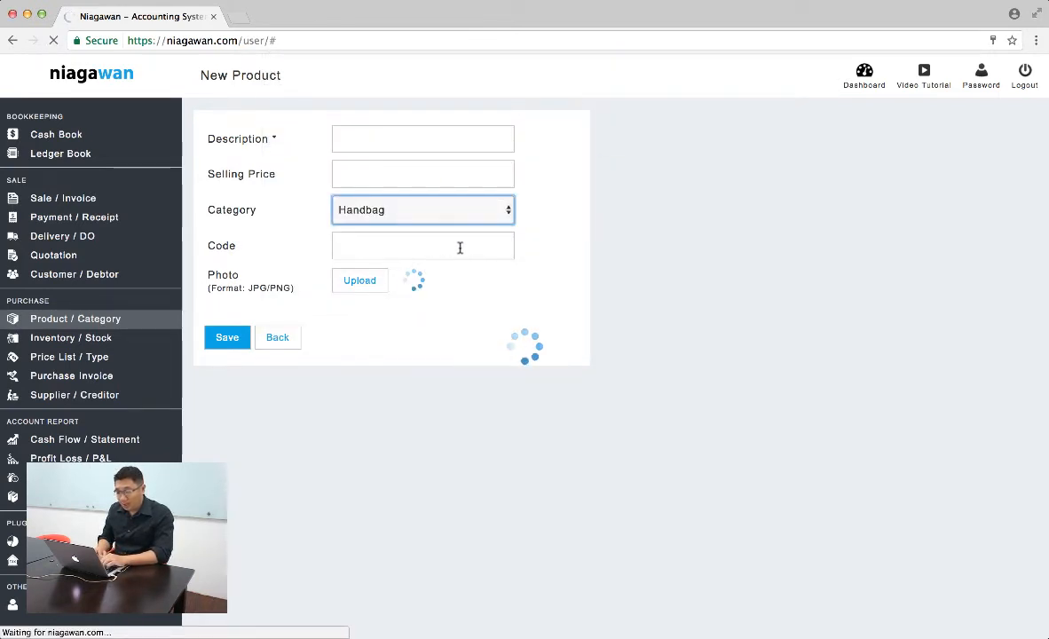
- Describe the new red handbag product as "Red Color Korean Style Handbag"
left_click(475, 141)
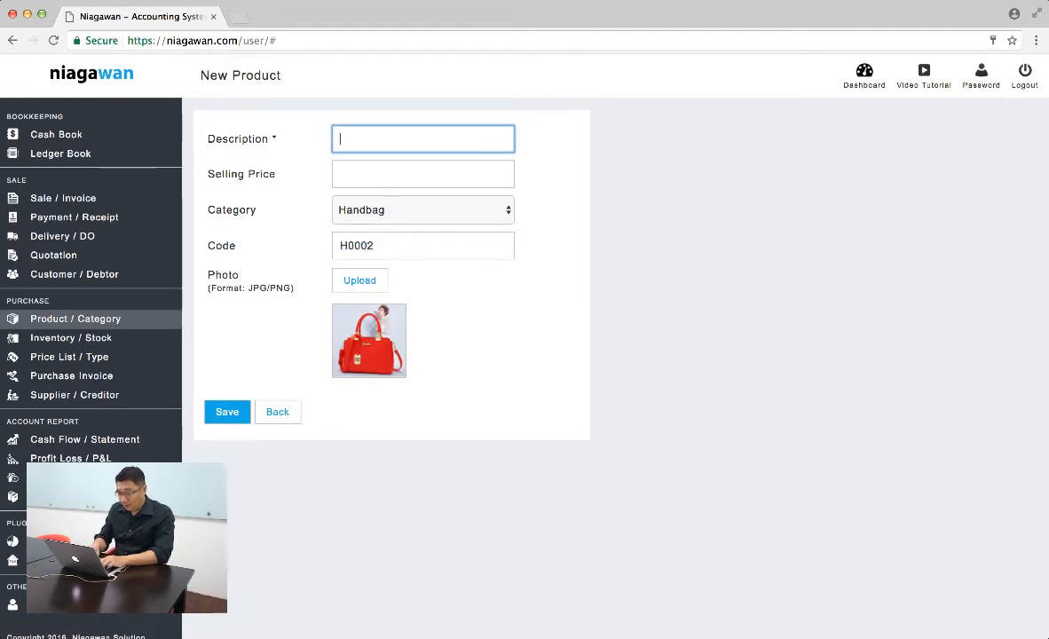
type("Red Color K")
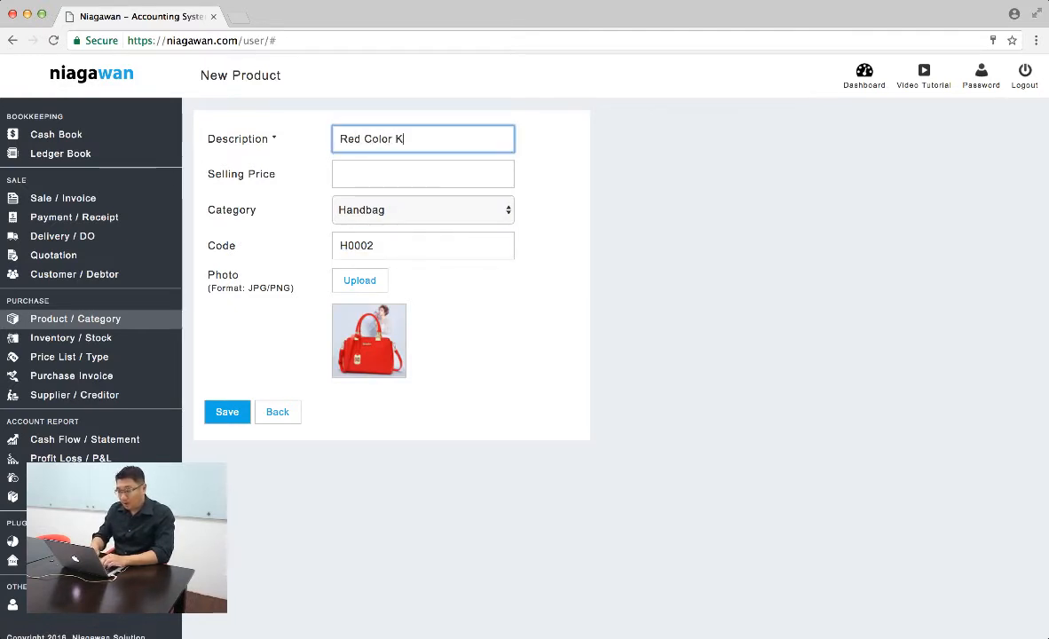
type("orean Hand")
key("BackSpace")
key("BackSpace")
key("BackSpace")
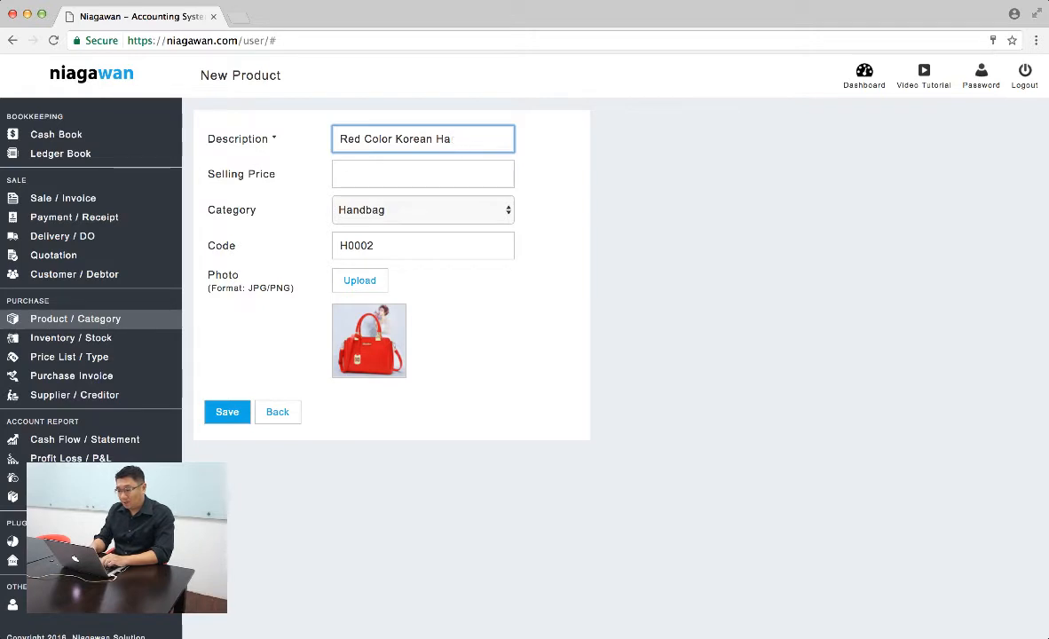
type("ndbag")
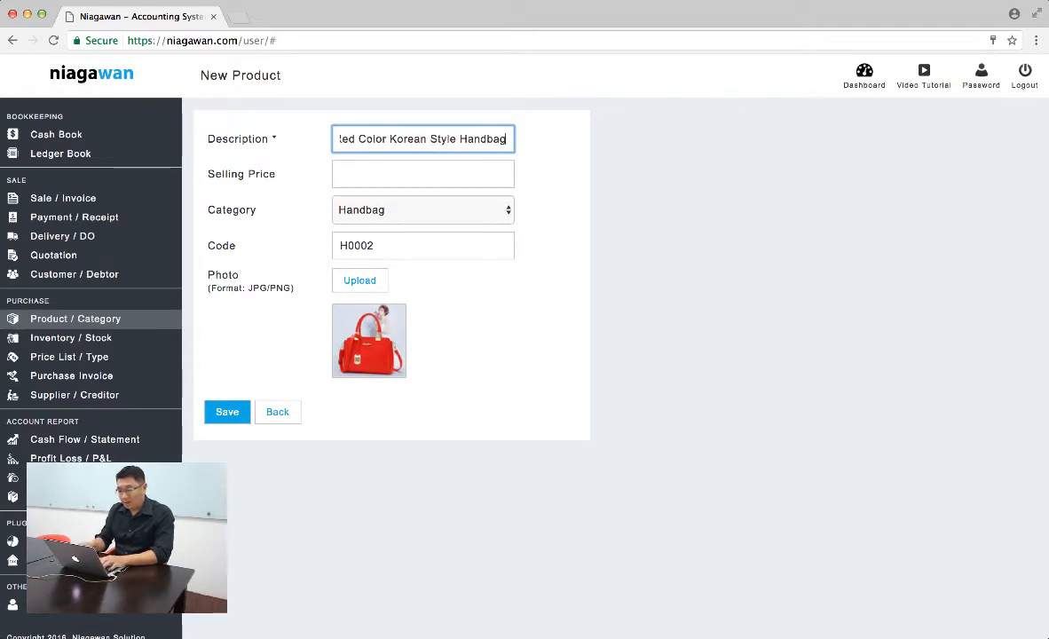
- Set the red handbag's selling price to 118, save the product and return to the product list
key("Tab")
type("118")
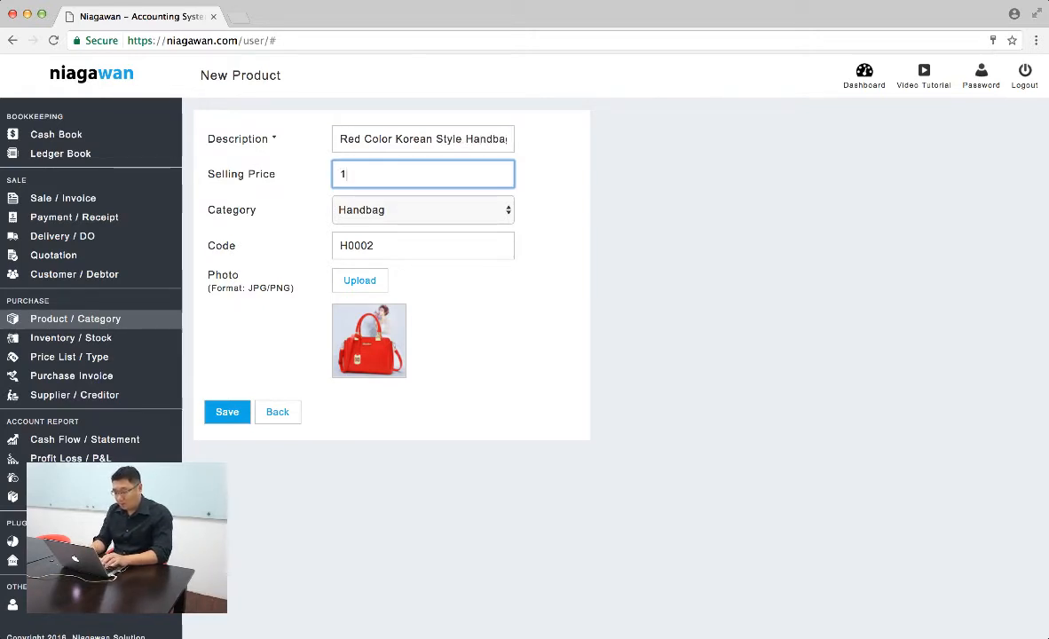
left_click(226, 412)
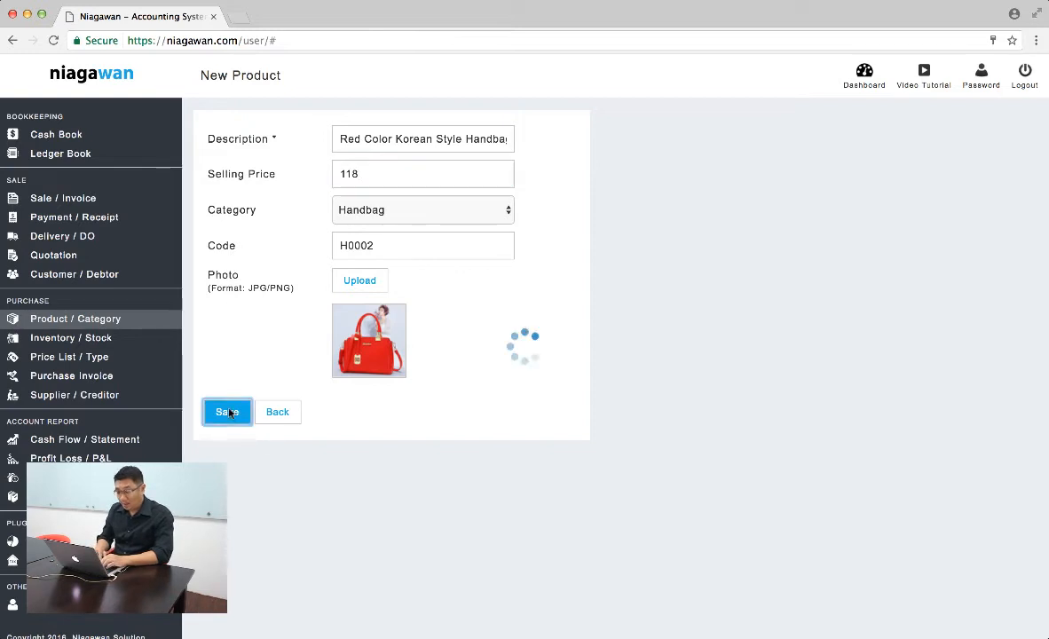
left_click(280, 341)
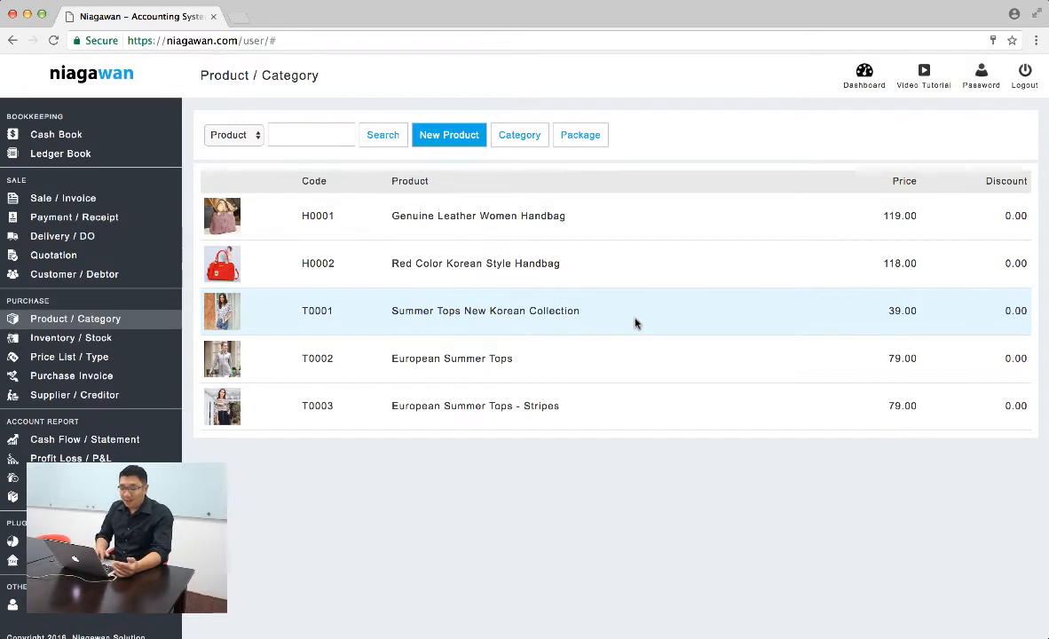
- In the price list, set the cost (COGS) of the Genuine Leather Women Handbag to 49.00 and the Red Color Korean Style Handbag to 35
left_click(84, 358)
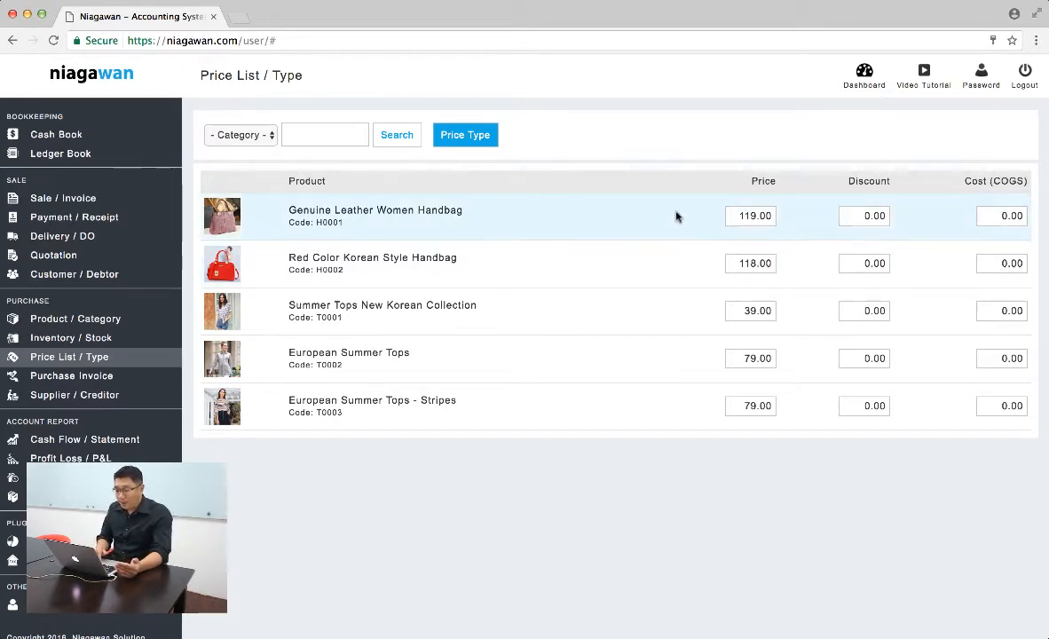
left_click(1003, 215)
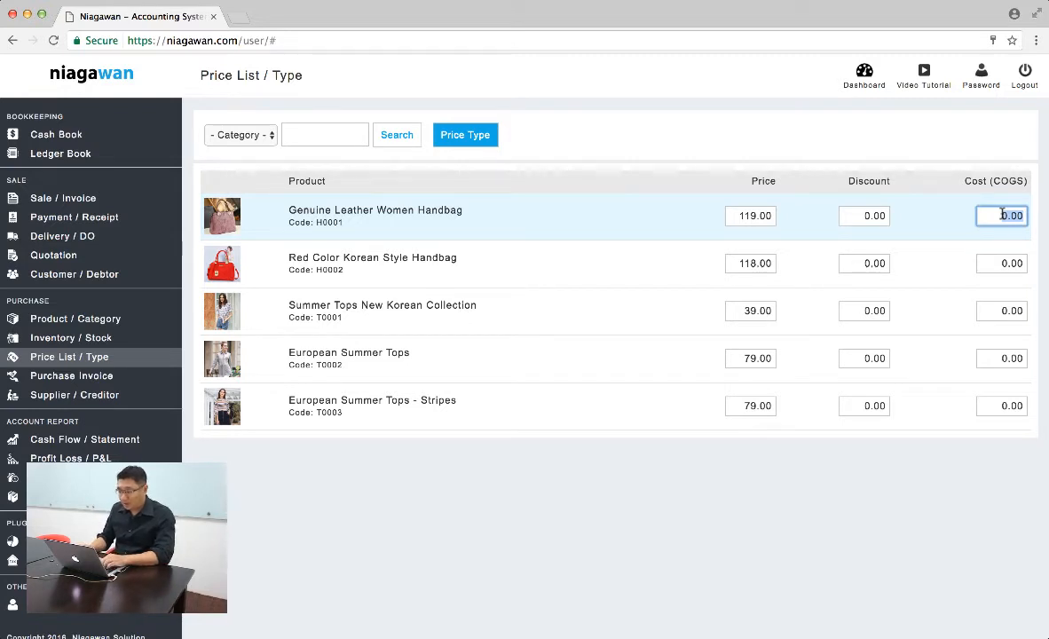
type("4")
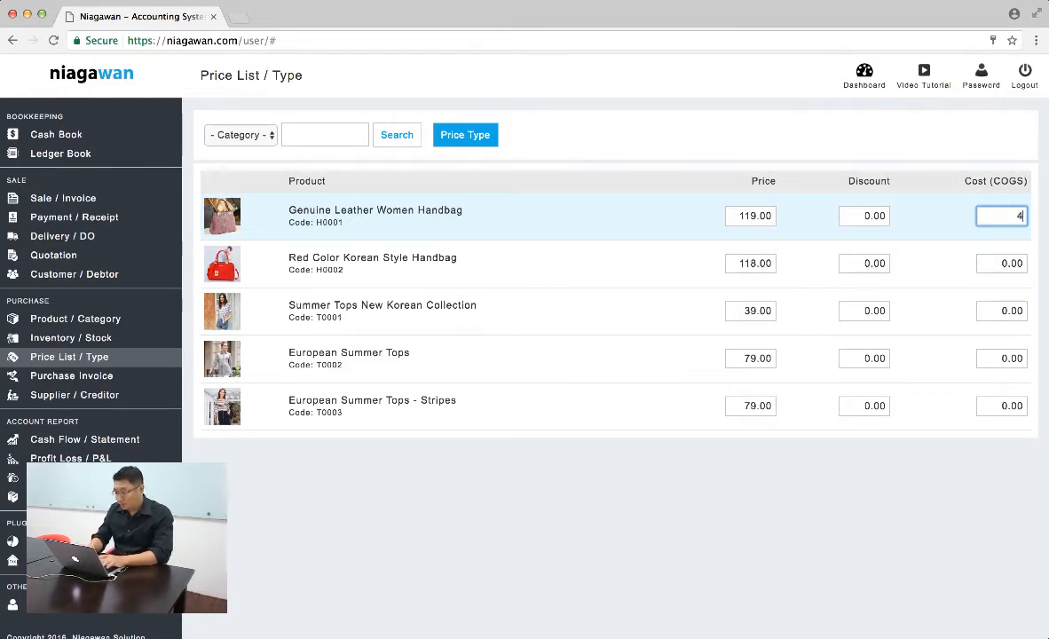
type("9.00")
left_click(1012, 263)
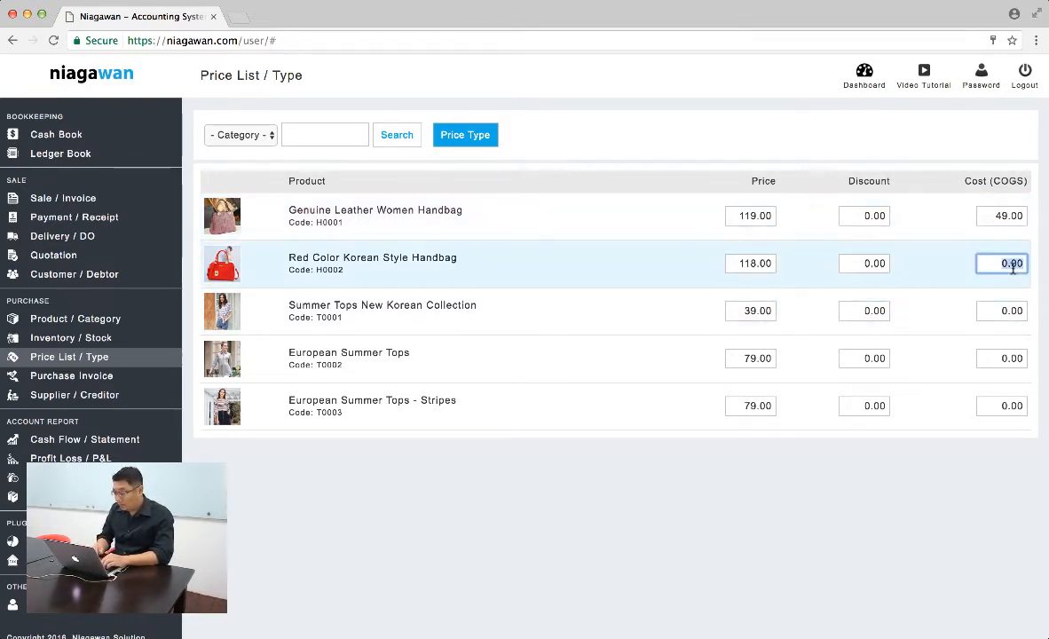
type("35")
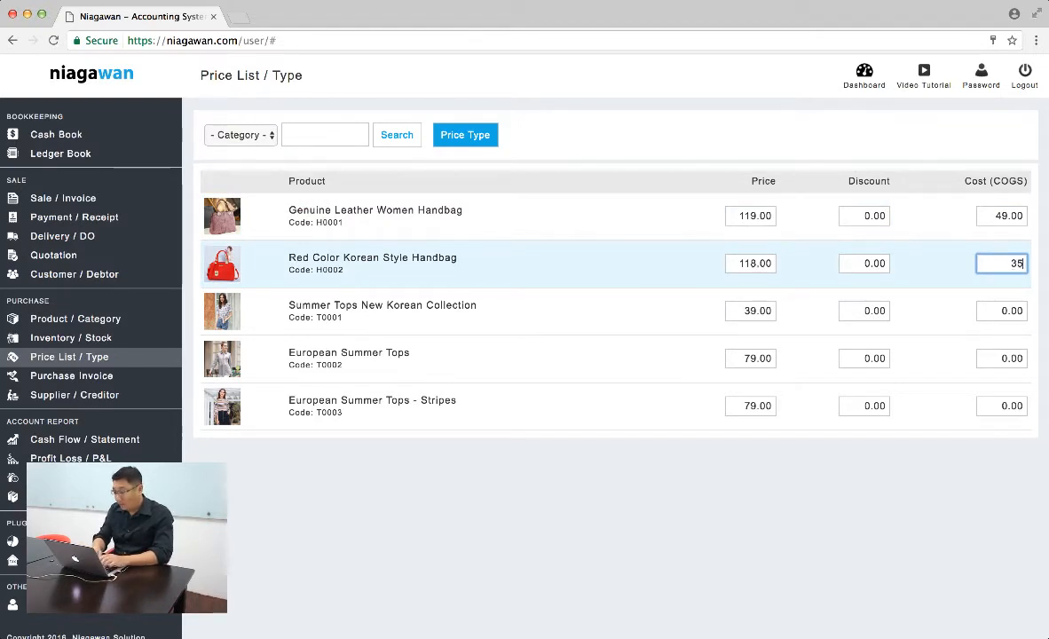
- Set the cost (COGS) of Summer Tops New Korean Collection to 15 and of both European Summer Tops products to 25
left_click(1012, 311)
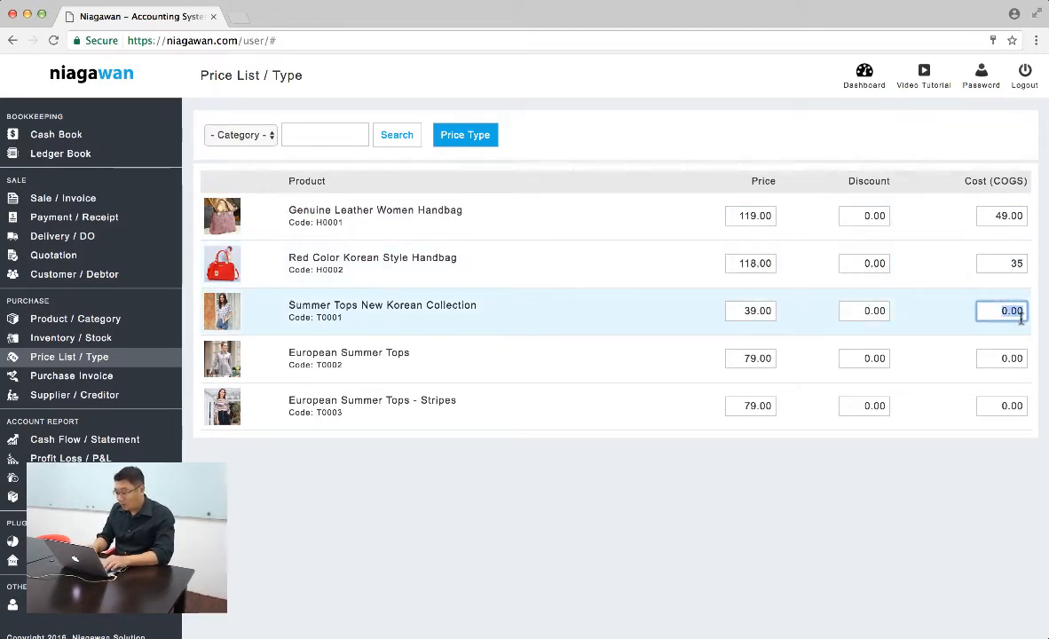
type("15")
left_click(1009, 359)
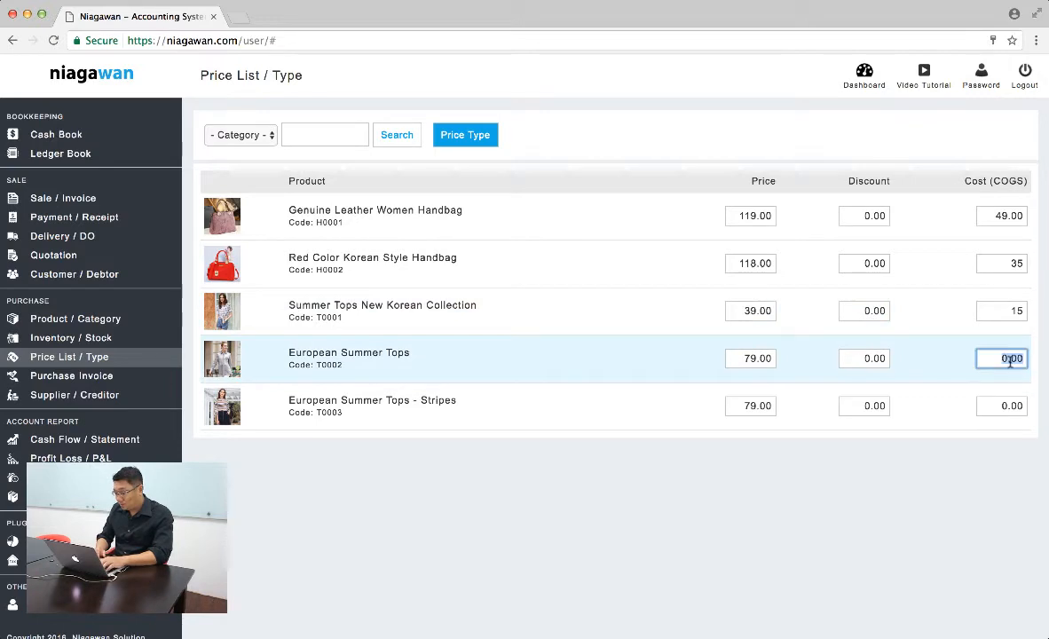
type("25")
left_click(1007, 406)
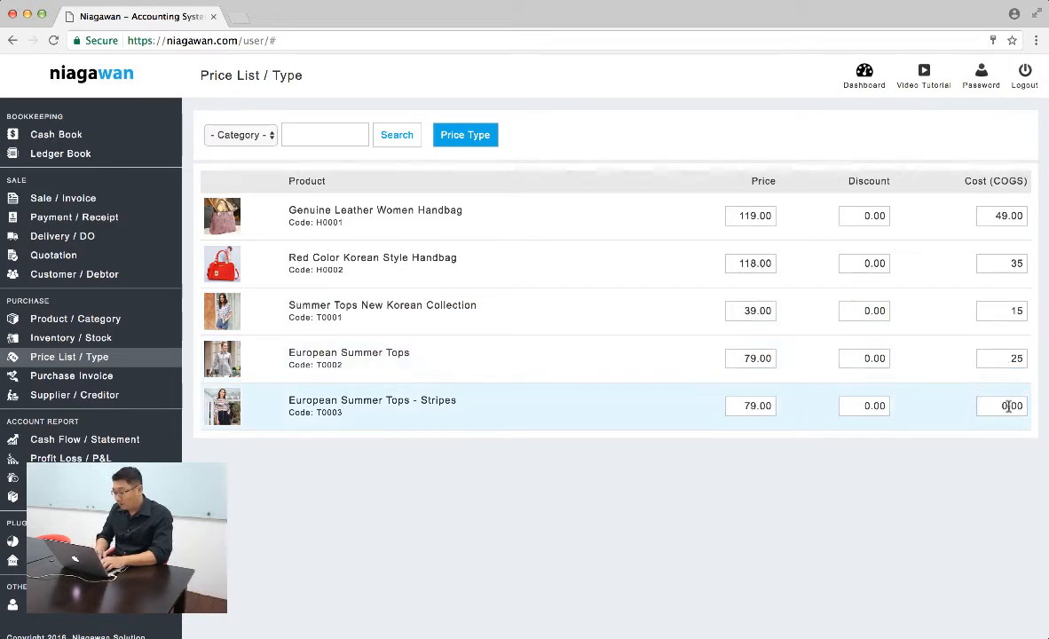
type("25")
left_click(936, 489)
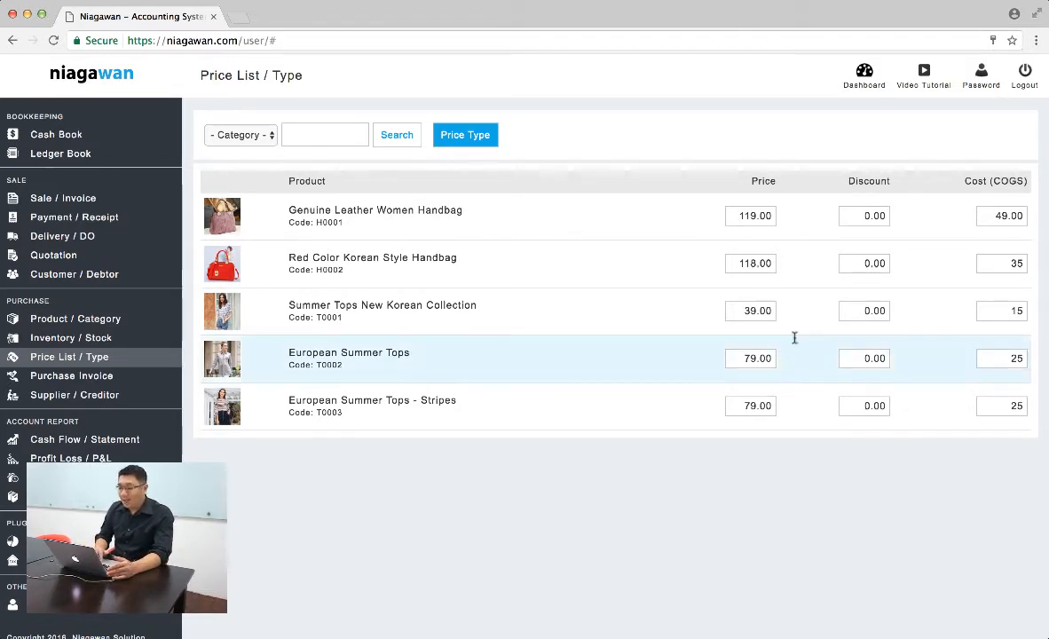
- Set the Genuine Leather Women Handbag's discount price to 99 and reload the price list
left_click(864, 217)
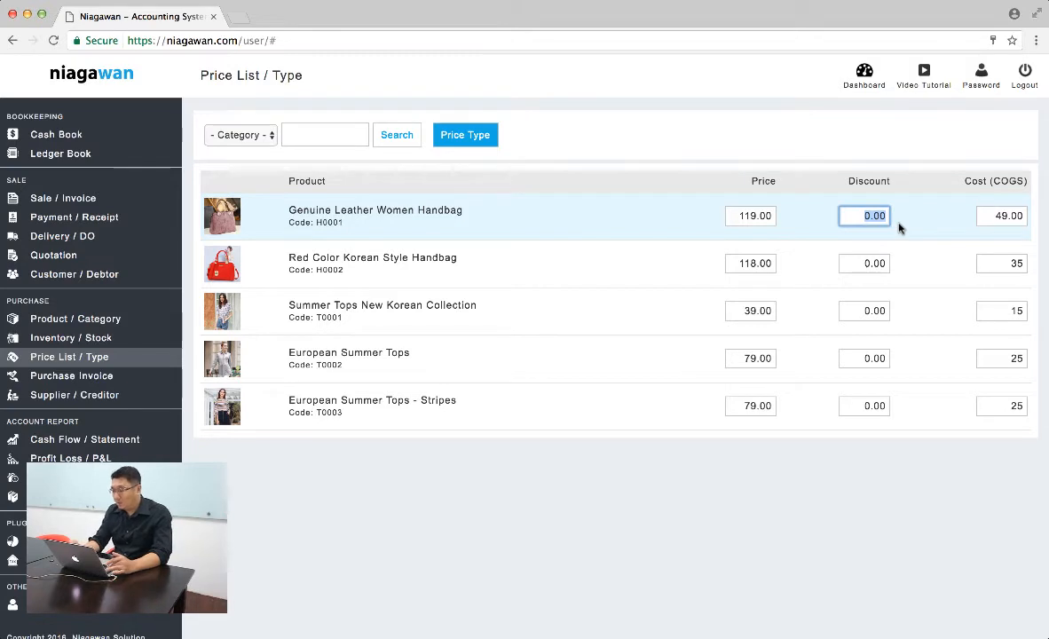
type("99")
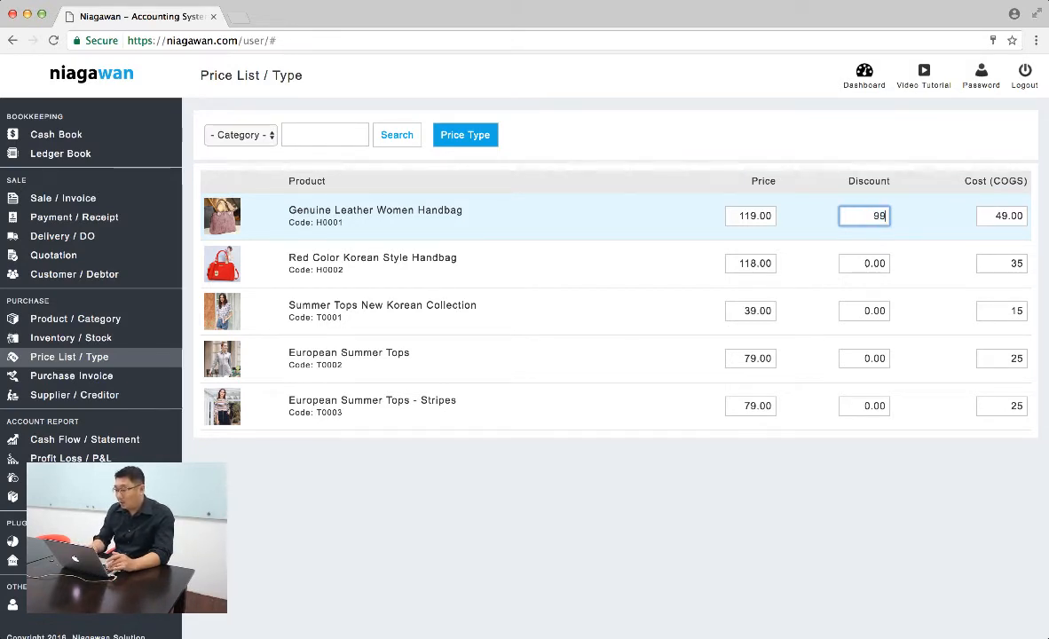
left_click(827, 157)
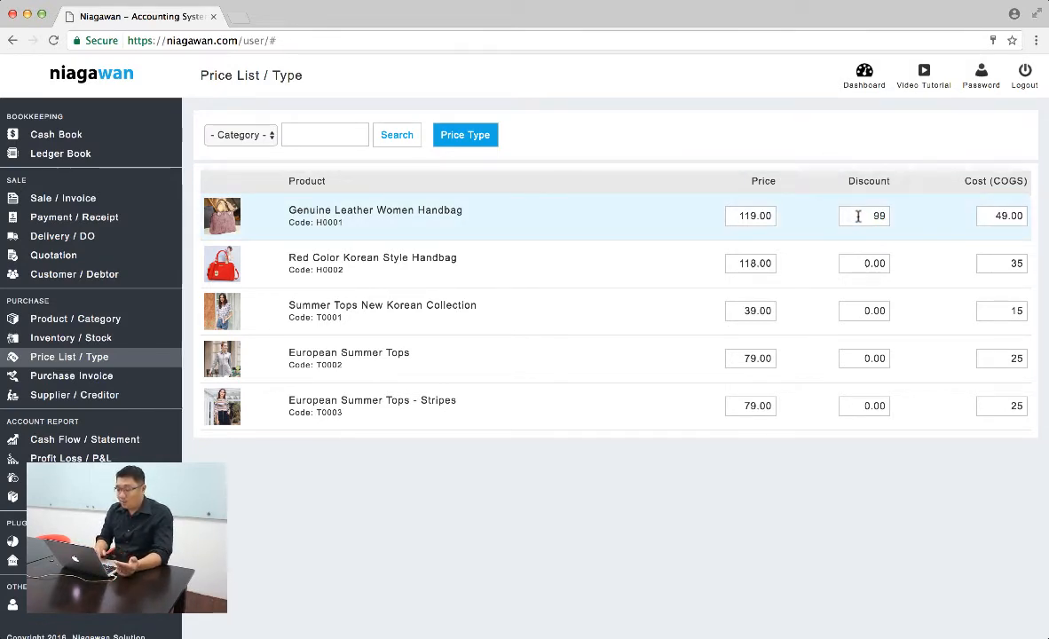
left_click(404, 139)
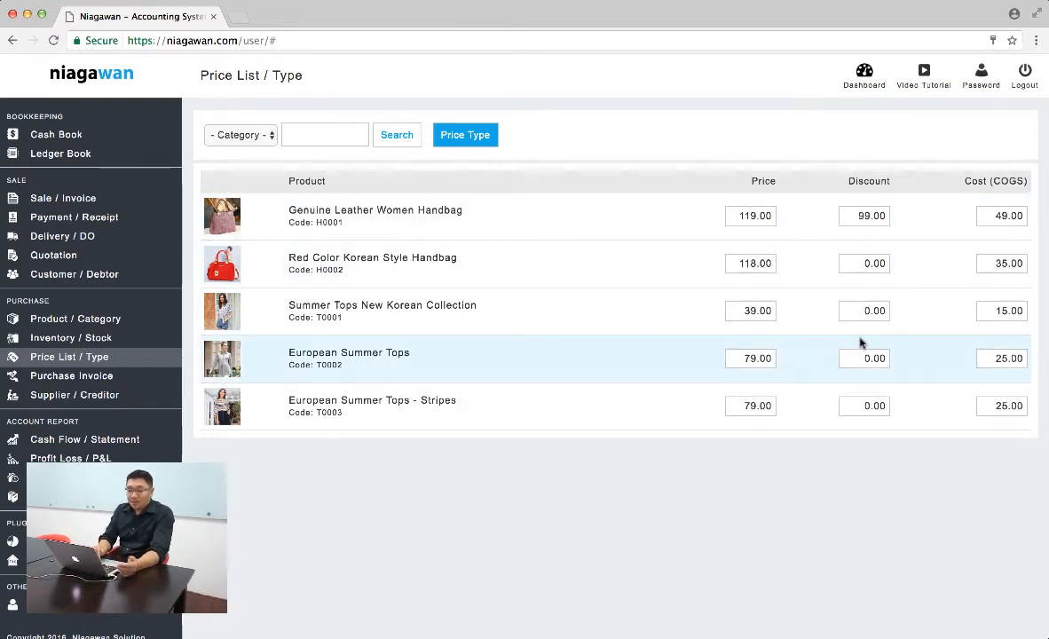
- Add an In stock movement of 3 units for the Genuine Leather Women Handbag and return to the stock ledger
left_click(76, 336)
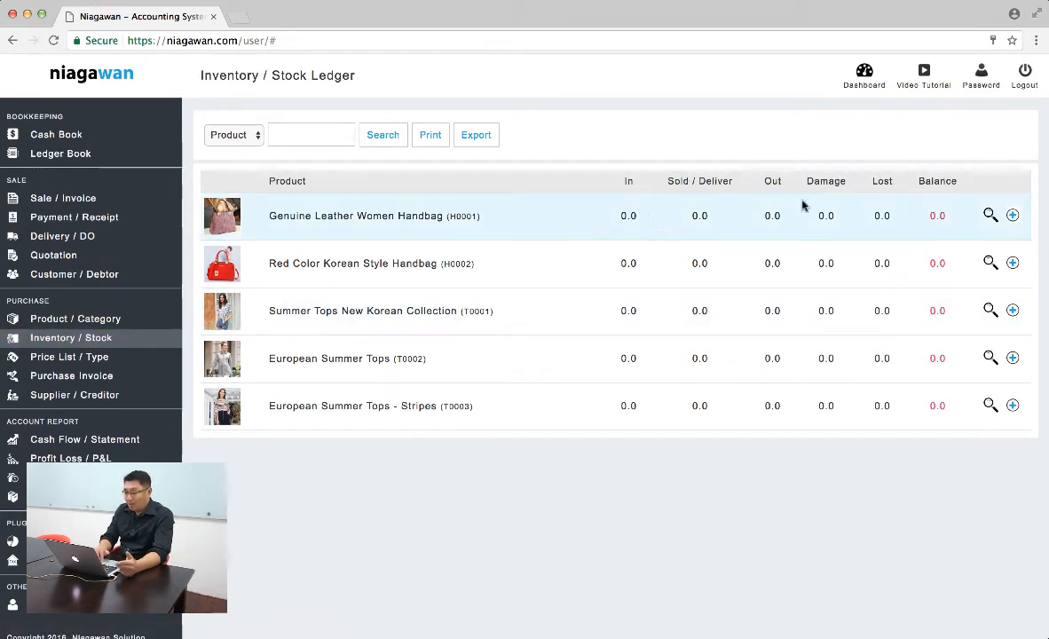
left_click(1012, 216)
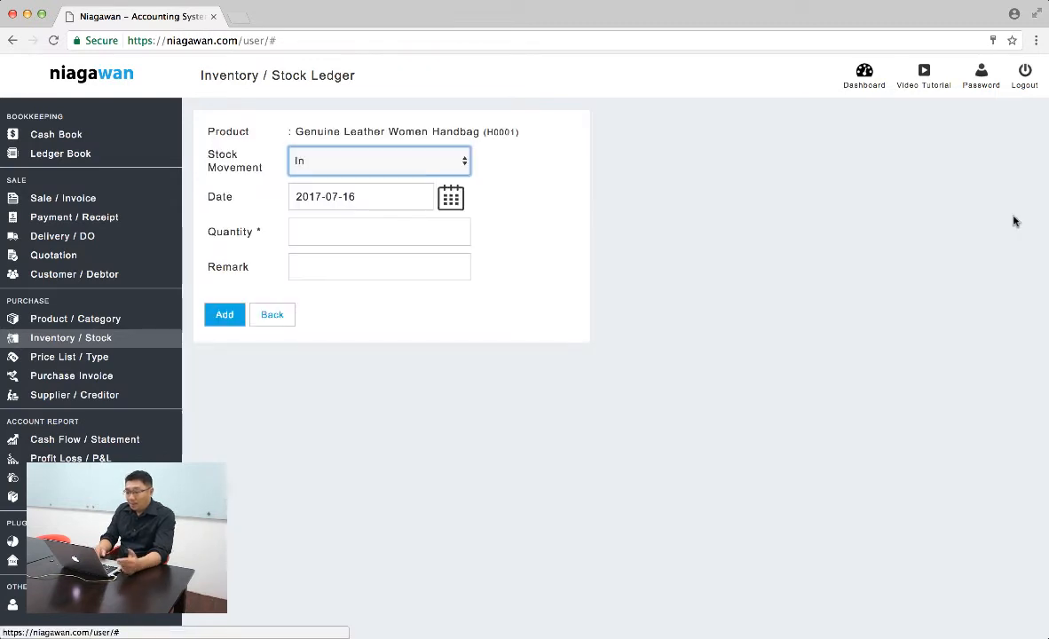
left_click(417, 231)
type("3")
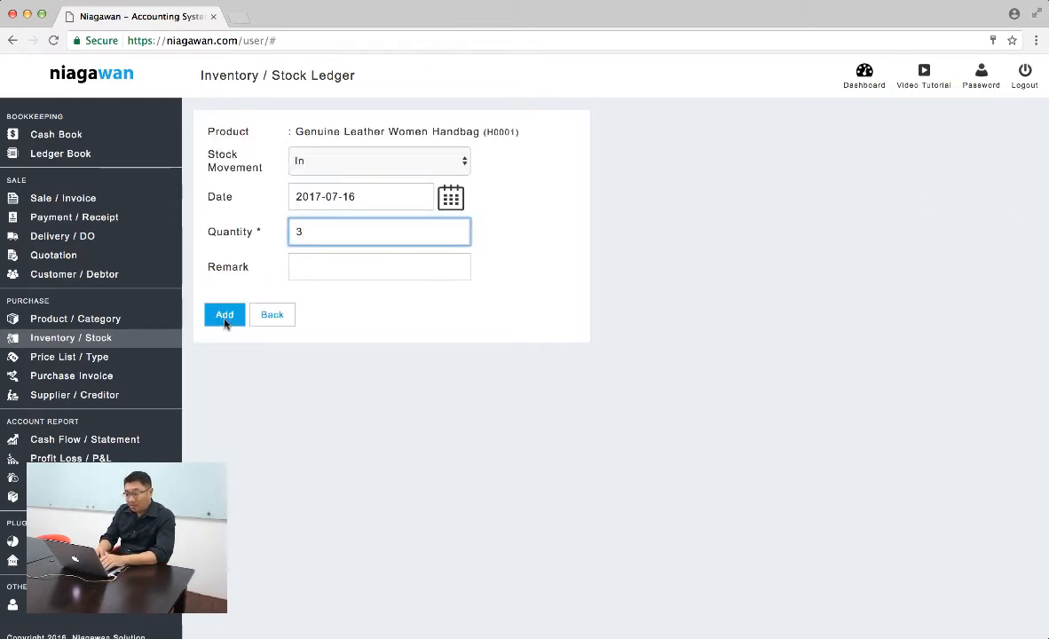
left_click(226, 316)
left_click(272, 325)
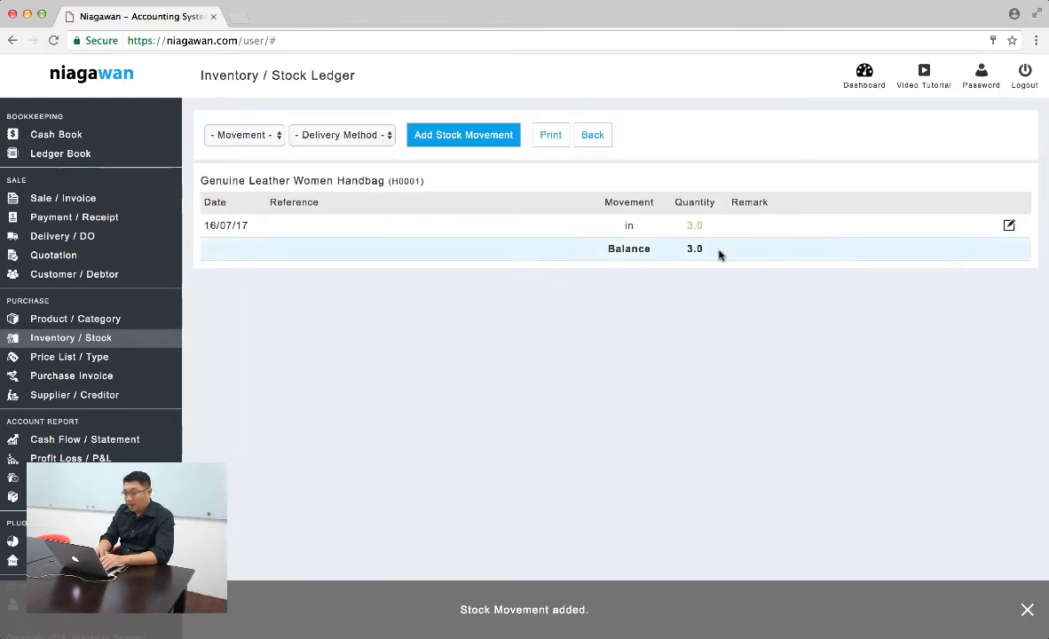
left_click(599, 140)
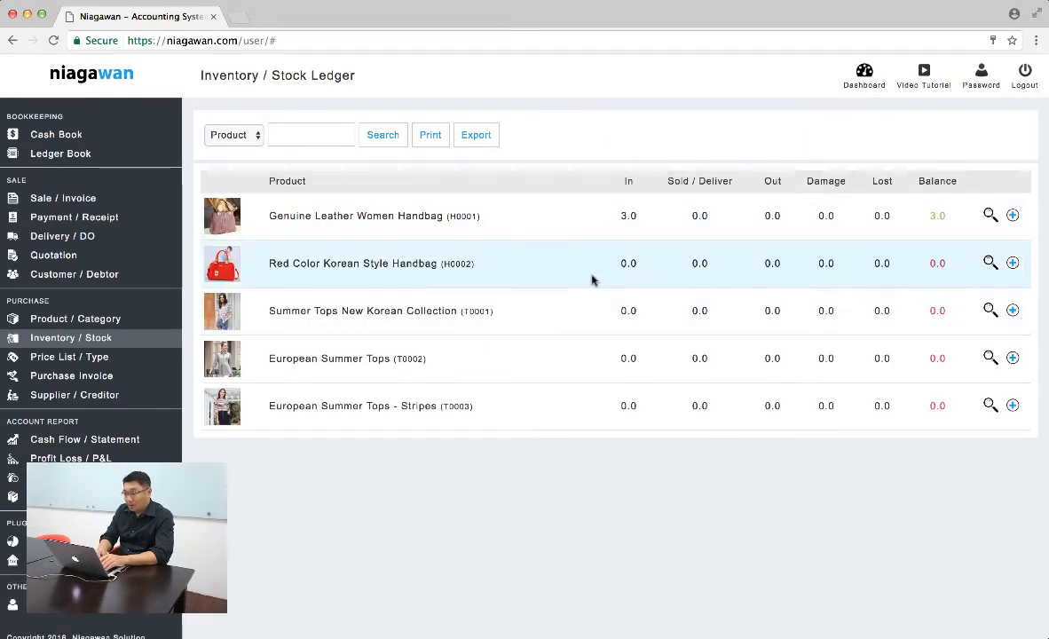
- Add an In stock movement of 2 units for the Red Color Korean Style Handbag and return to the stock ledger
left_click(1012, 262)
left_click(390, 234)
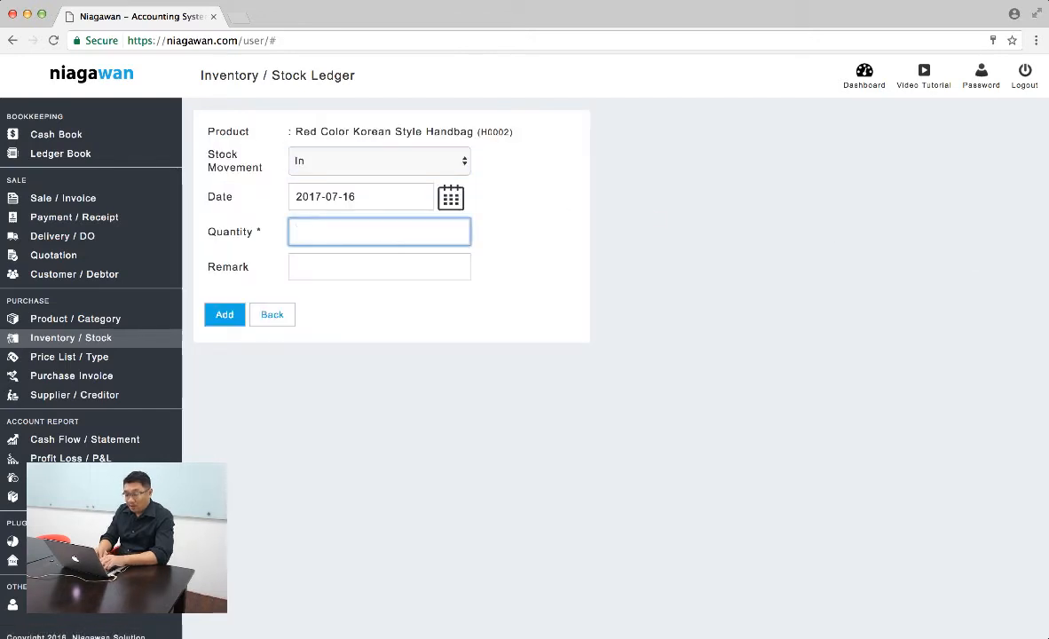
type("2")
left_click(224, 314)
left_click(272, 314)
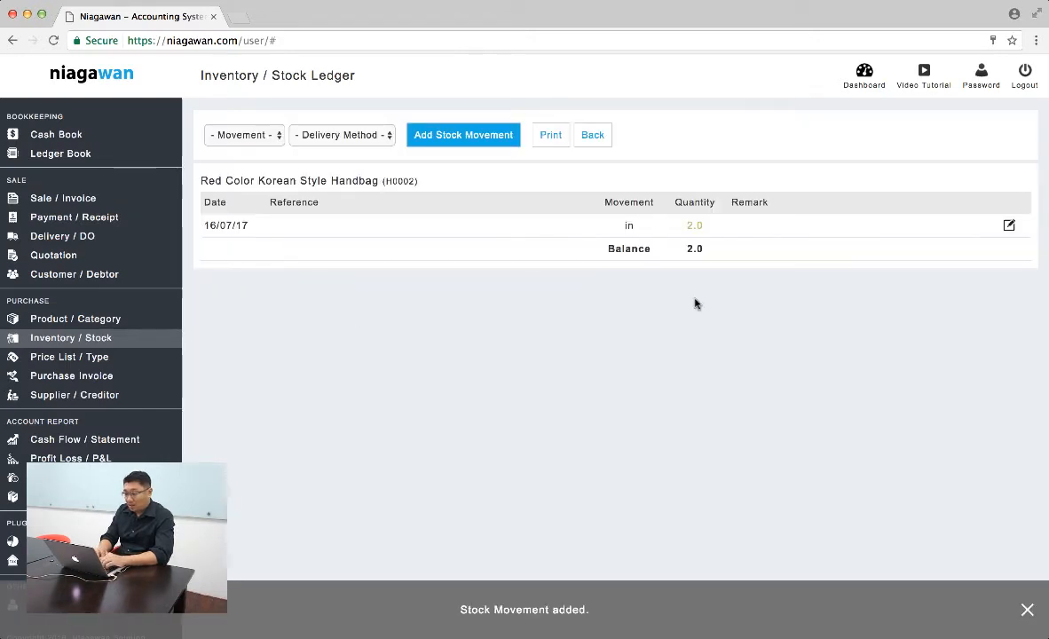
left_click(590, 134)
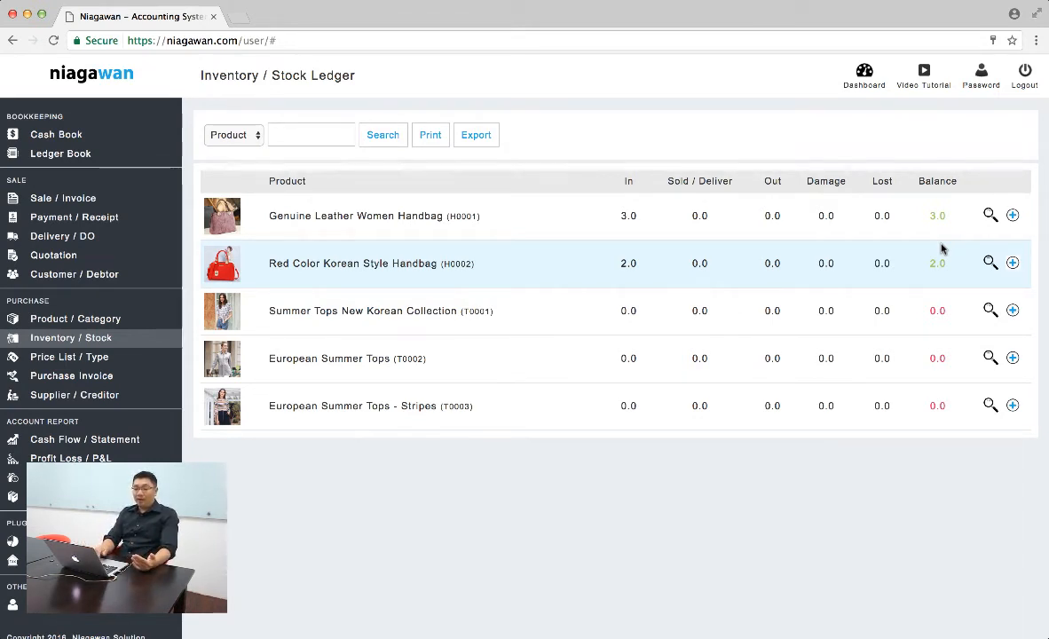
- Start a new purchase invoice and add 5 units of Summer Tops New Korean Collection to it
left_click(104, 377)
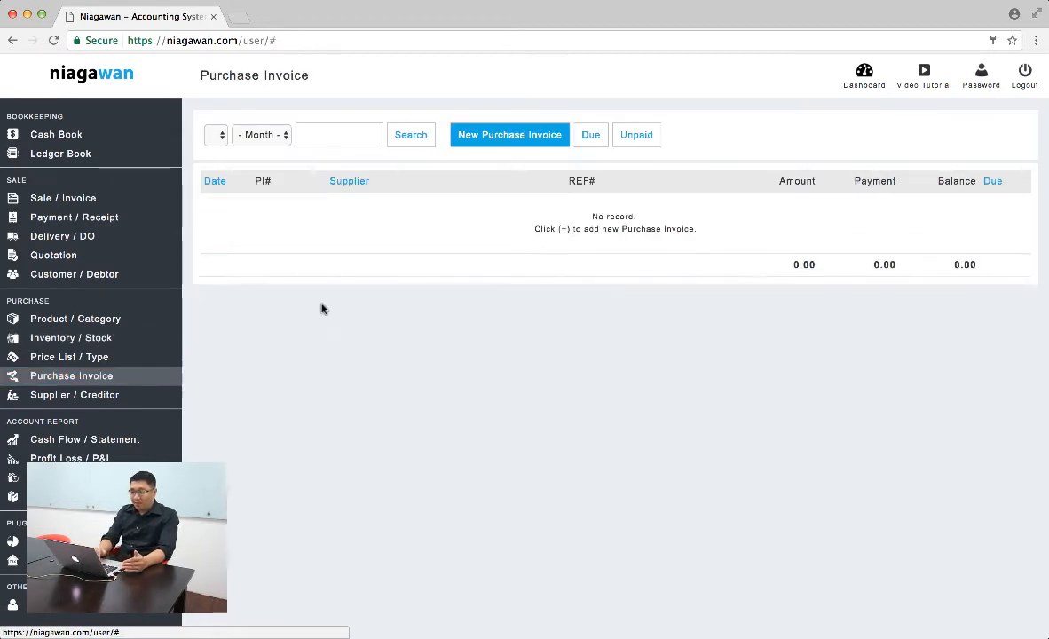
left_click(519, 137)
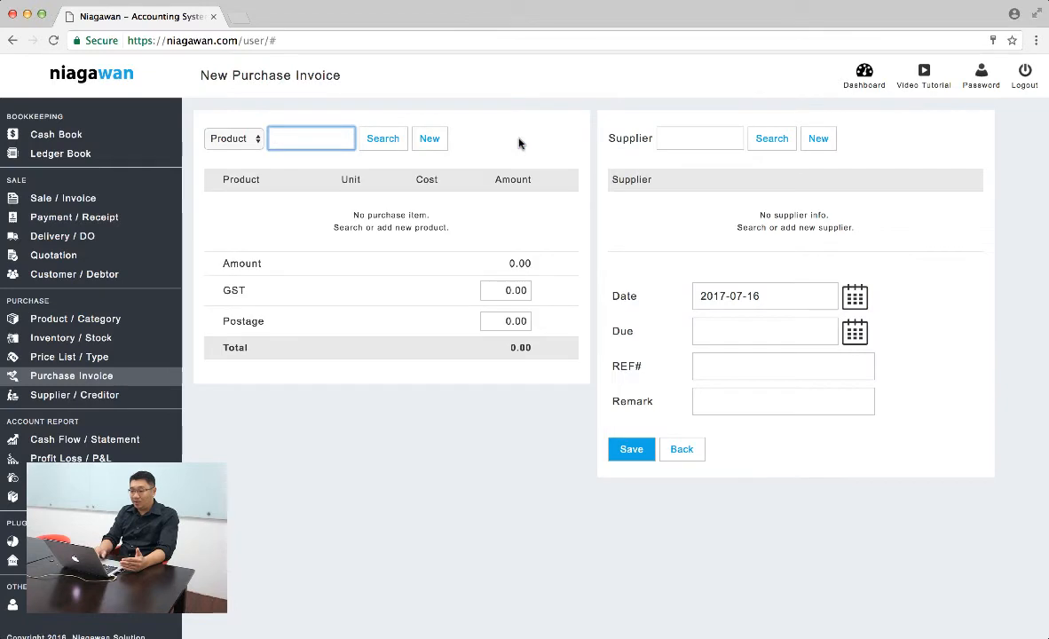
left_click(382, 142)
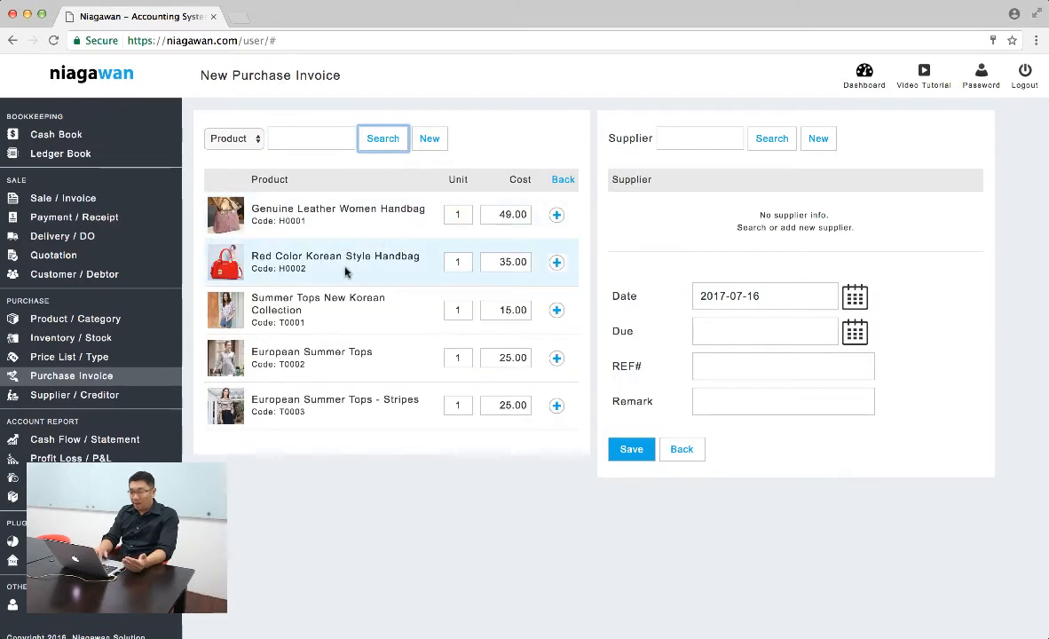
double_click(466, 310)
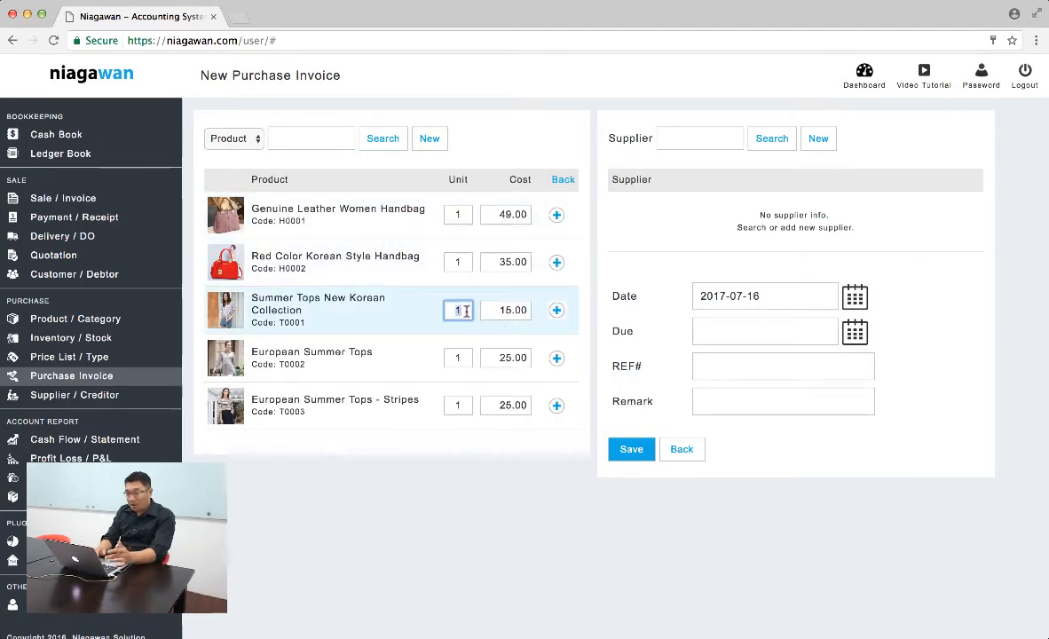
type("5")
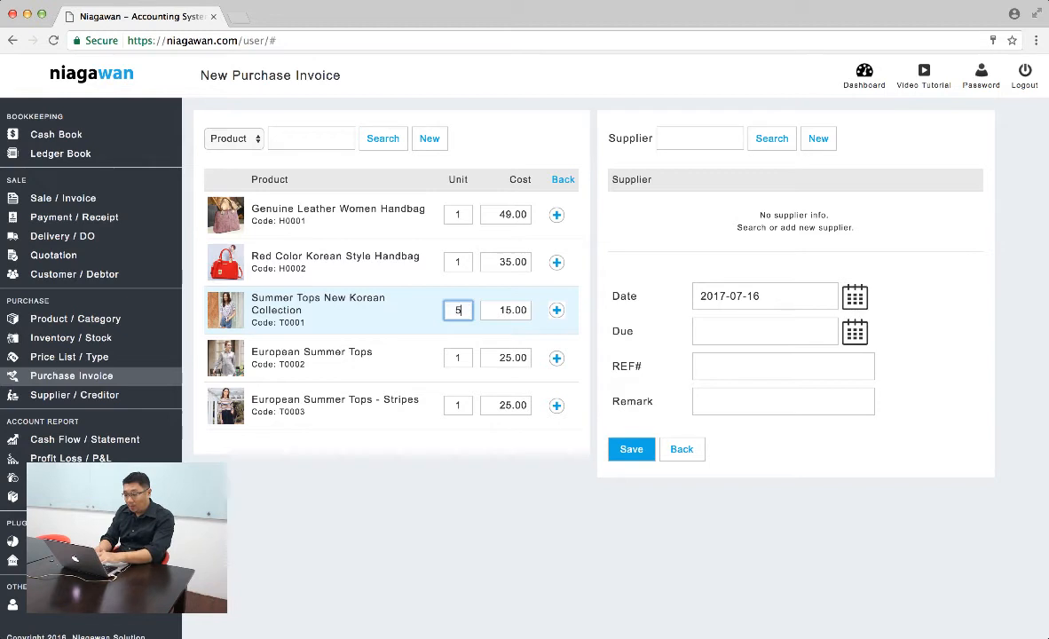
left_click(465, 358)
left_click(557, 310)
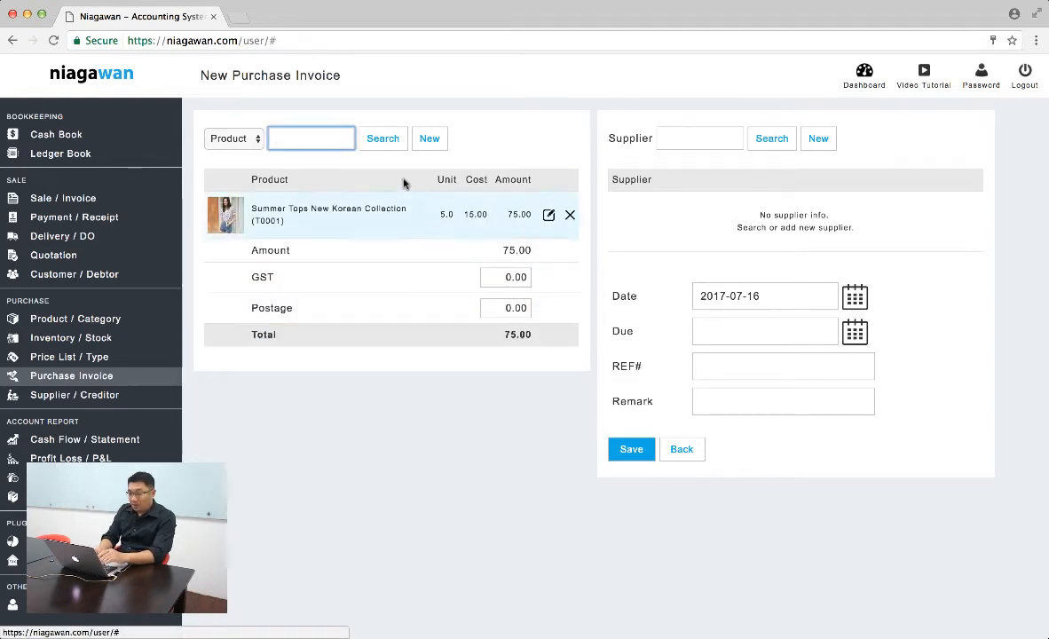
- Add 10 units of European Summer Tops (T0002) to the purchase invoice
left_click(388, 139)
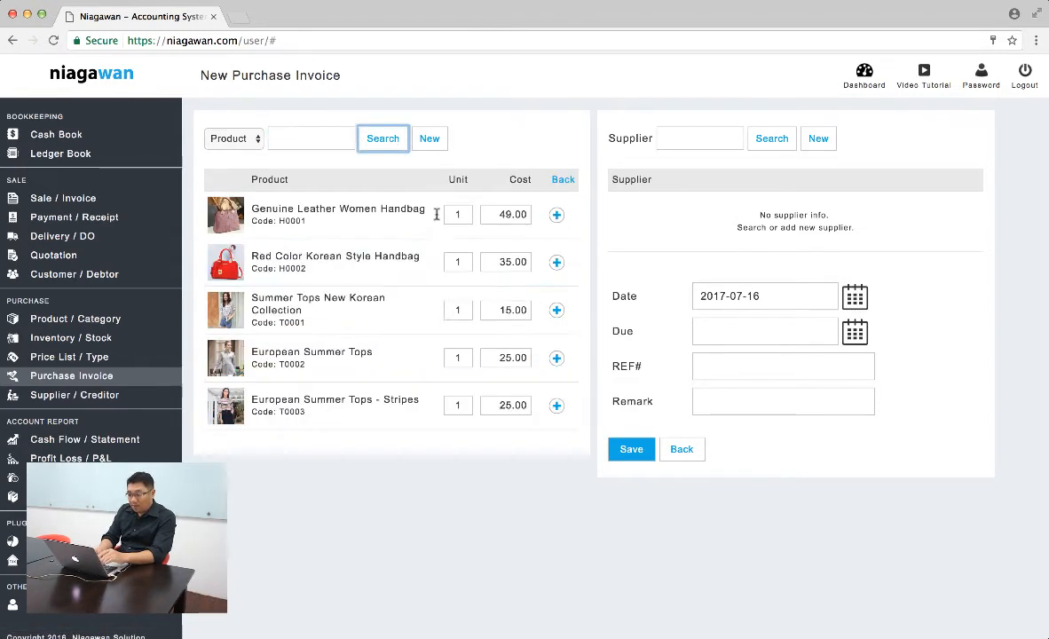
left_click(458, 358)
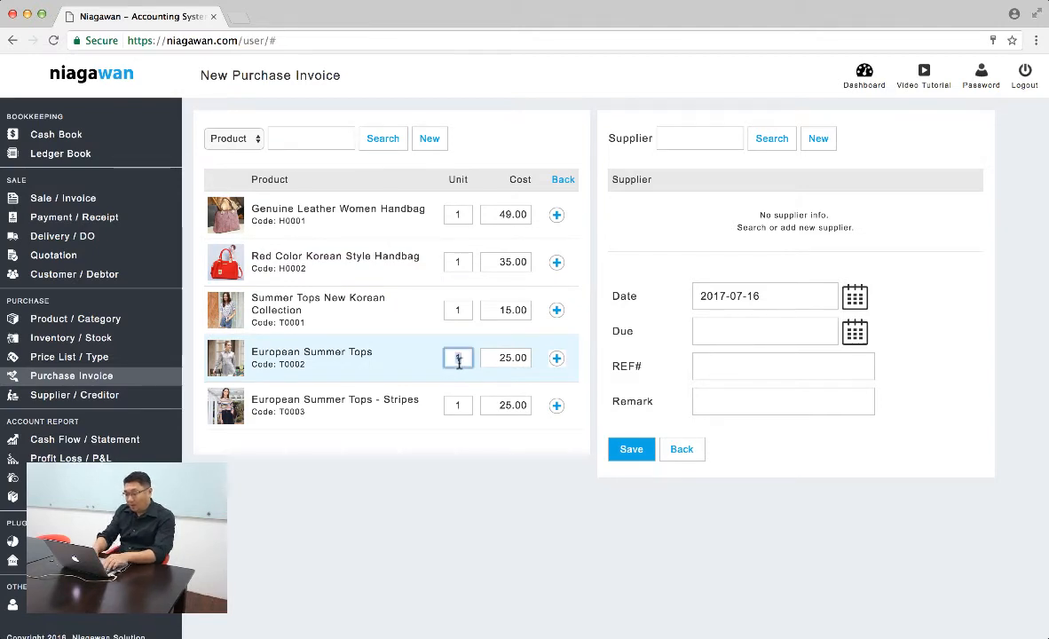
type("10")
left_click(556, 358)
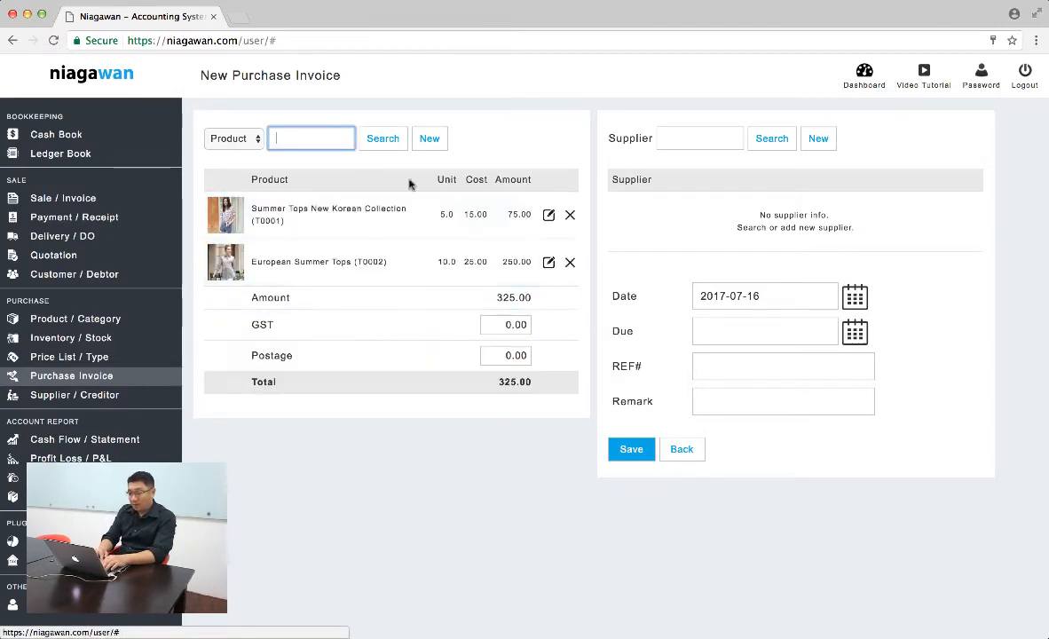
- Add 10 units of European Summer Tops - Stripes to the purchase invoice at a unit cost of 23
left_click(384, 147)
left_click(459, 405)
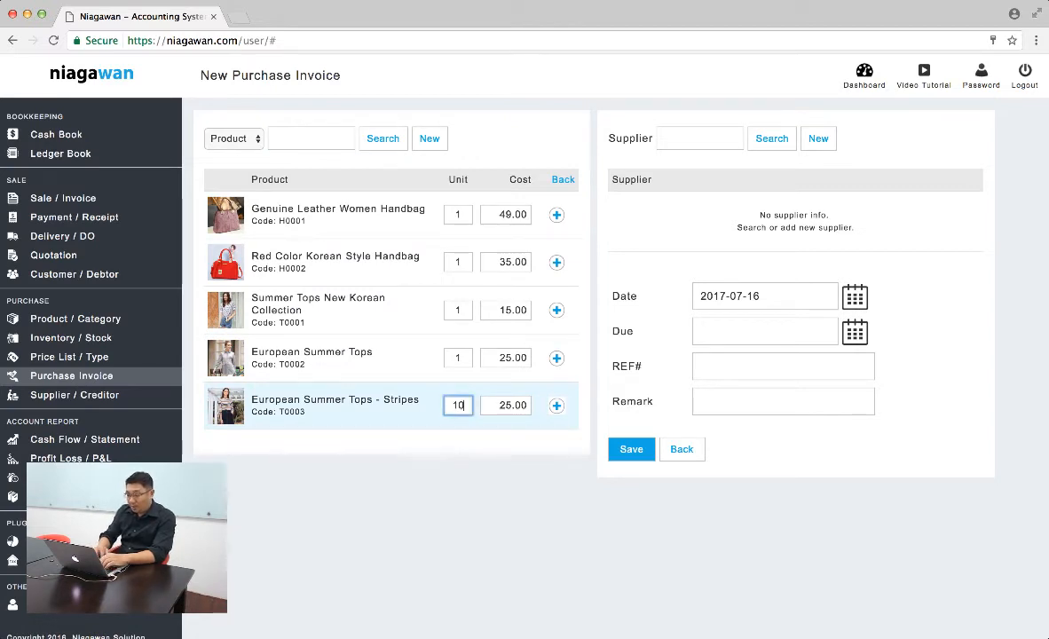
left_click(517, 406)
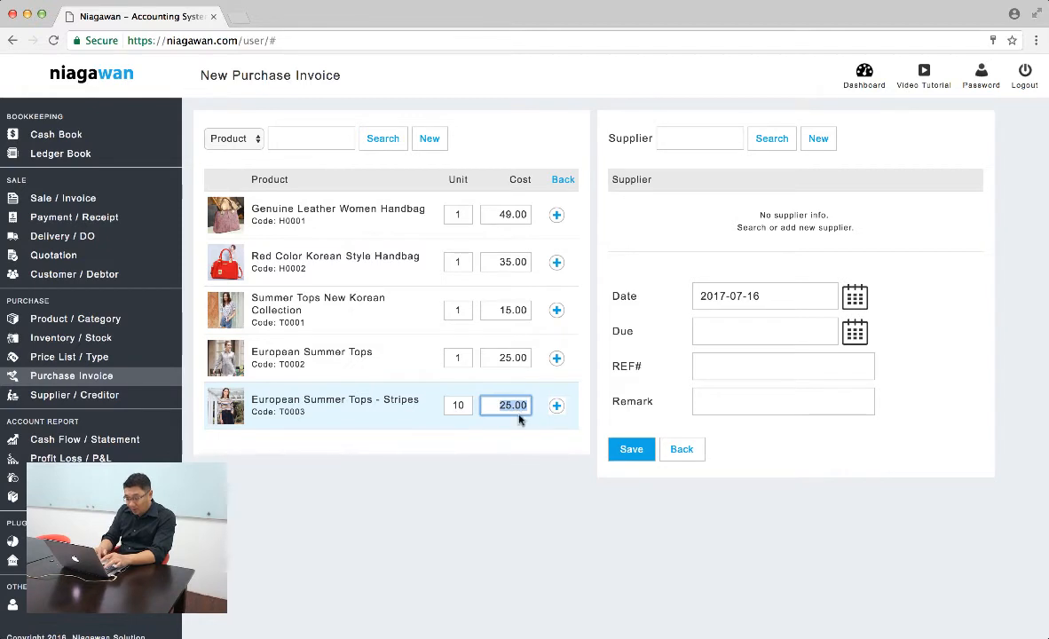
type("23")
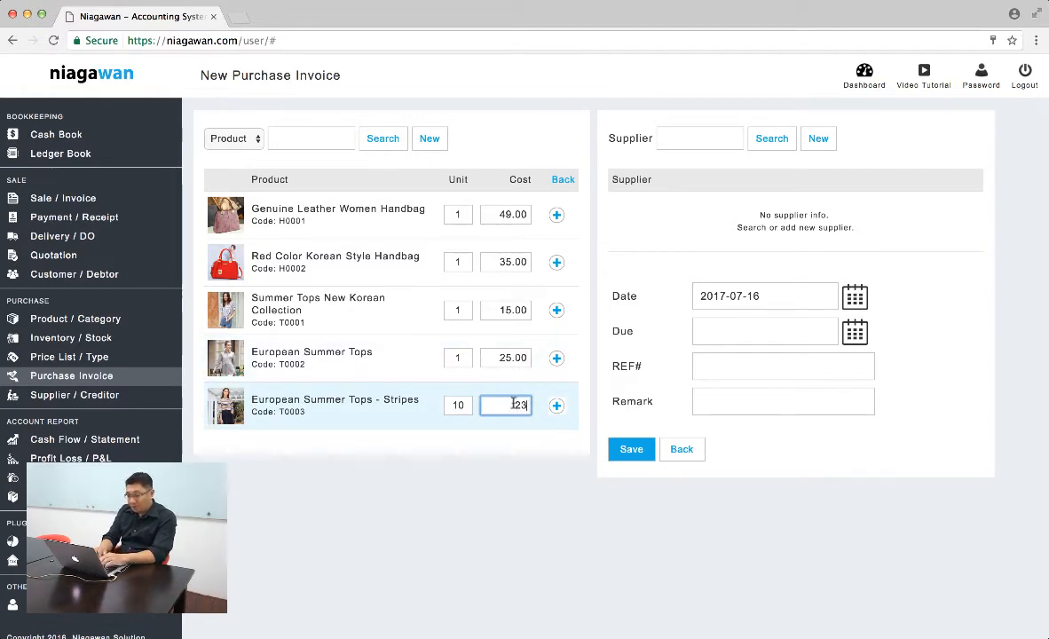
left_click(556, 405)
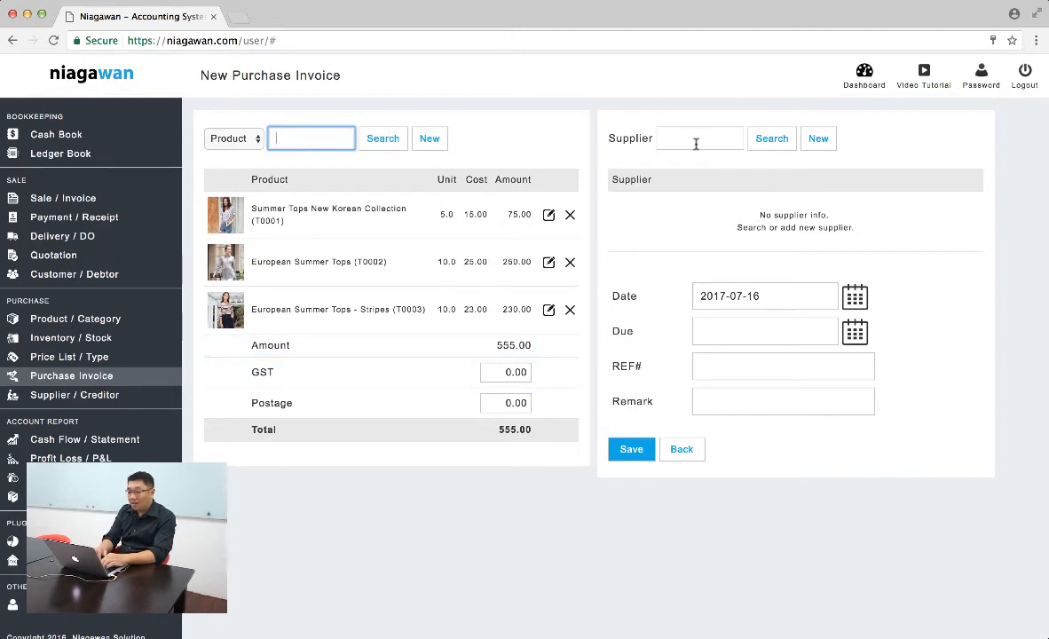
- Create the supplier ABC Trading with a contact name and phone number for the purchase invoice, and save it
left_click(815, 140)
type("ASB")
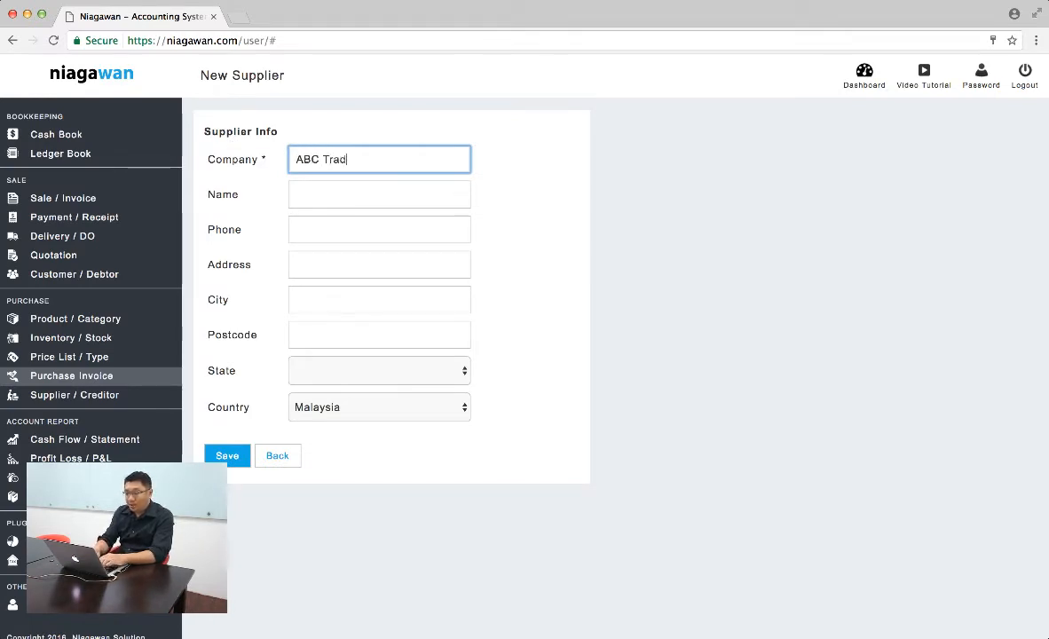
type(" Trading")
key("Tab")
type("A")
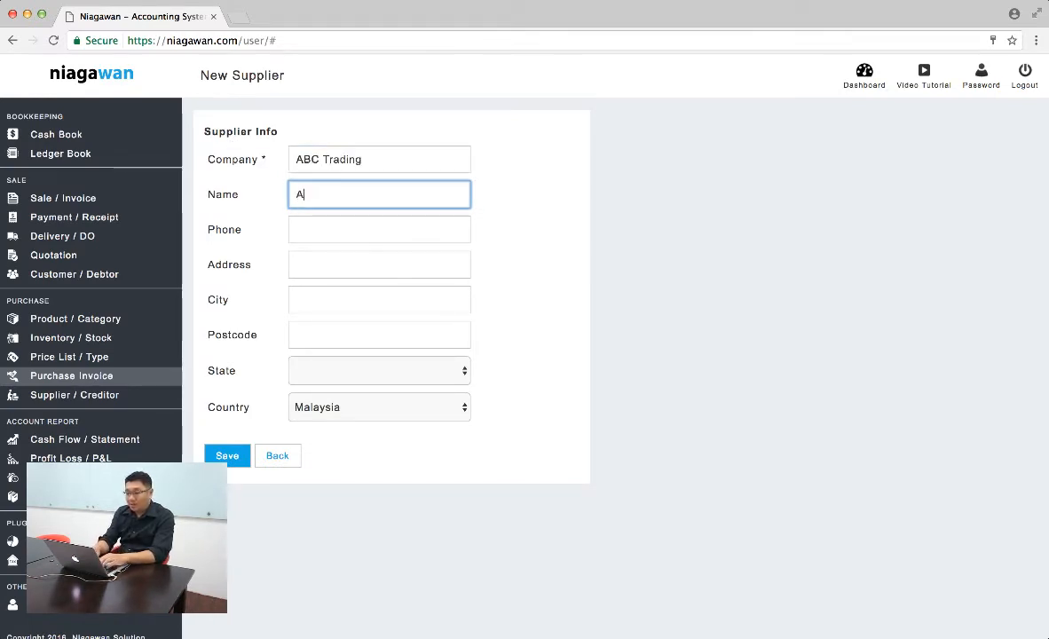
type("llen Lim")
key("Tab")
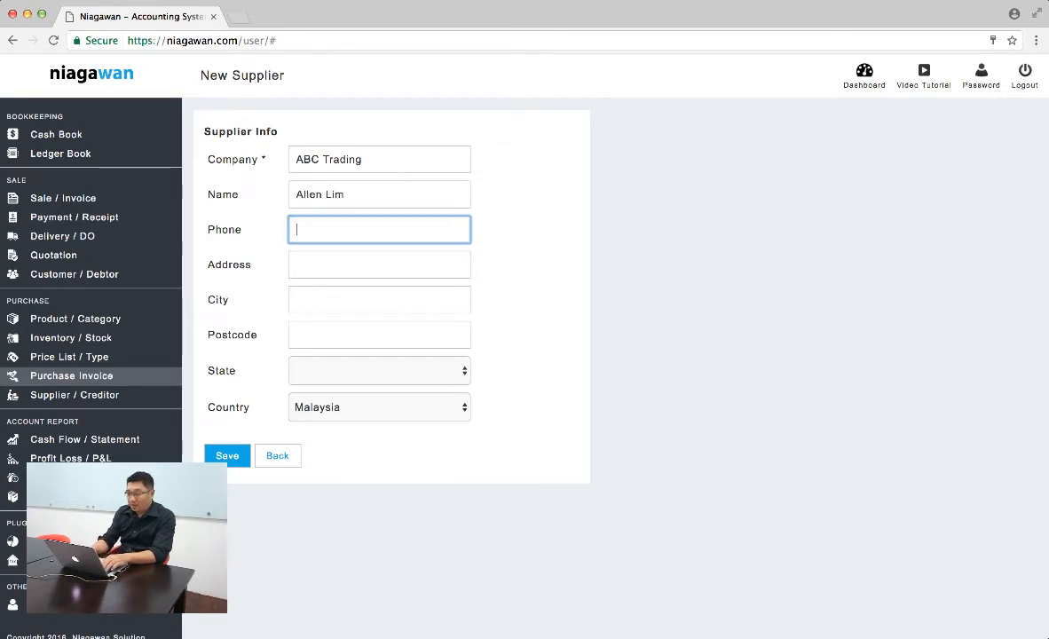
type("012345678")
key("Tab")
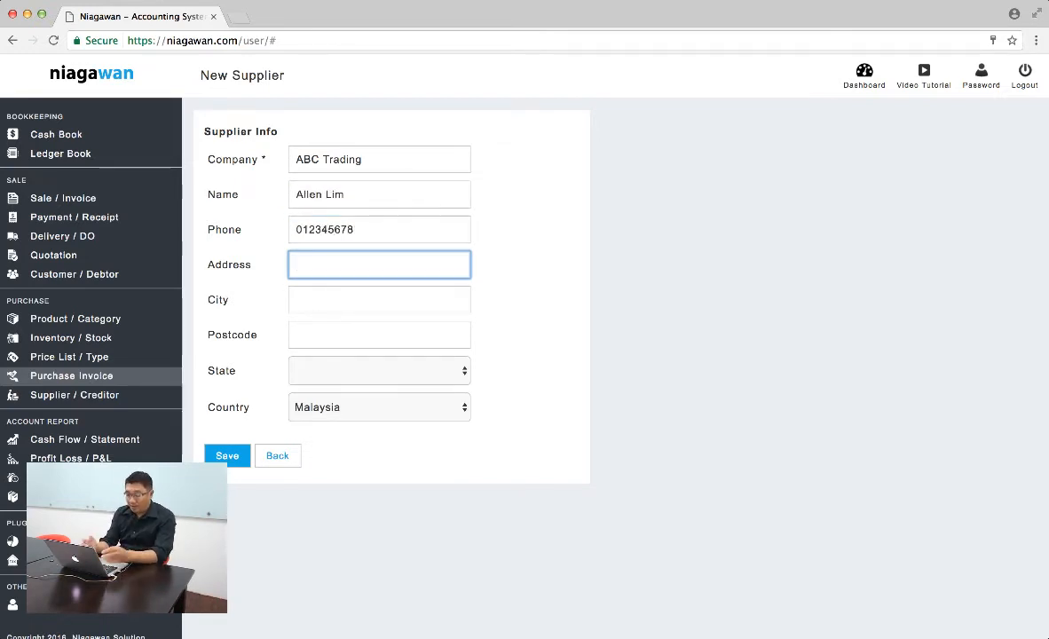
left_click(227, 455)
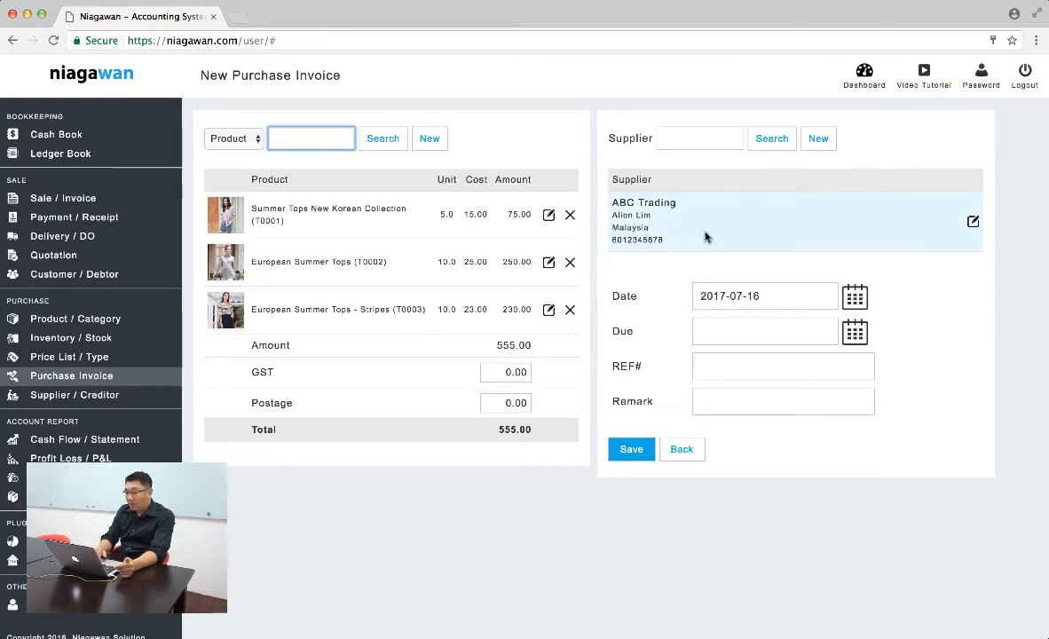
- Set the purchase invoice's due date to 13 August 2017 and save the invoice
left_click(784, 331)
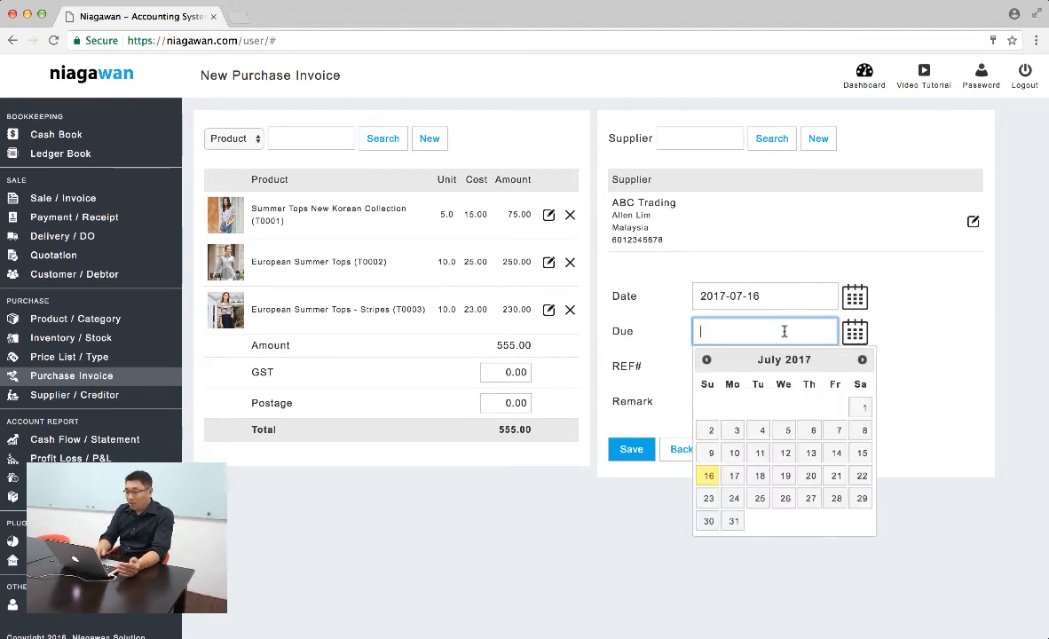
left_click(861, 360)
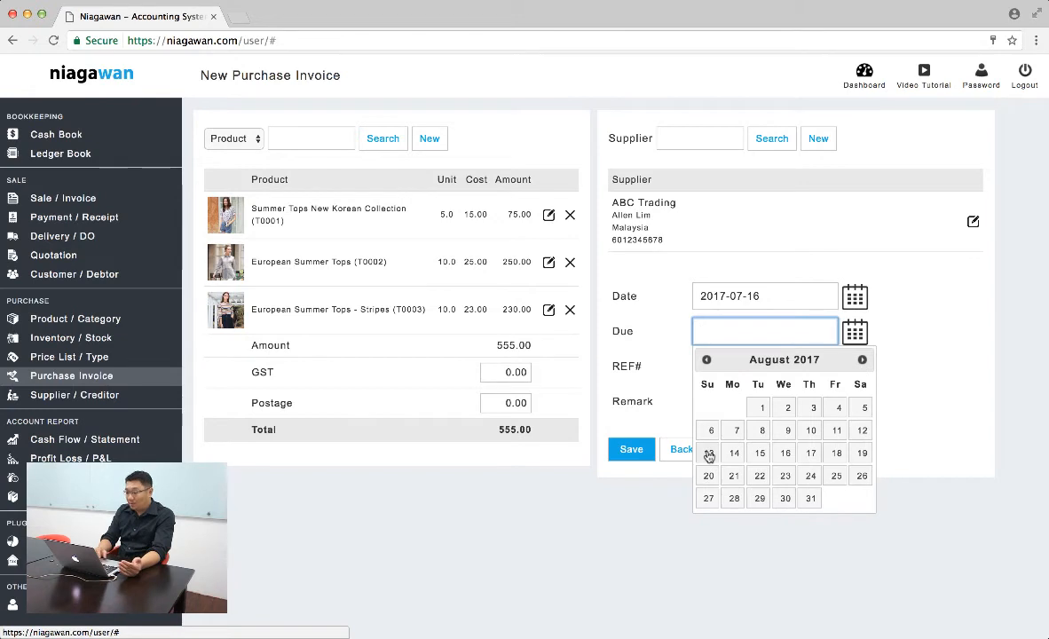
left_click(709, 453)
left_click(631, 449)
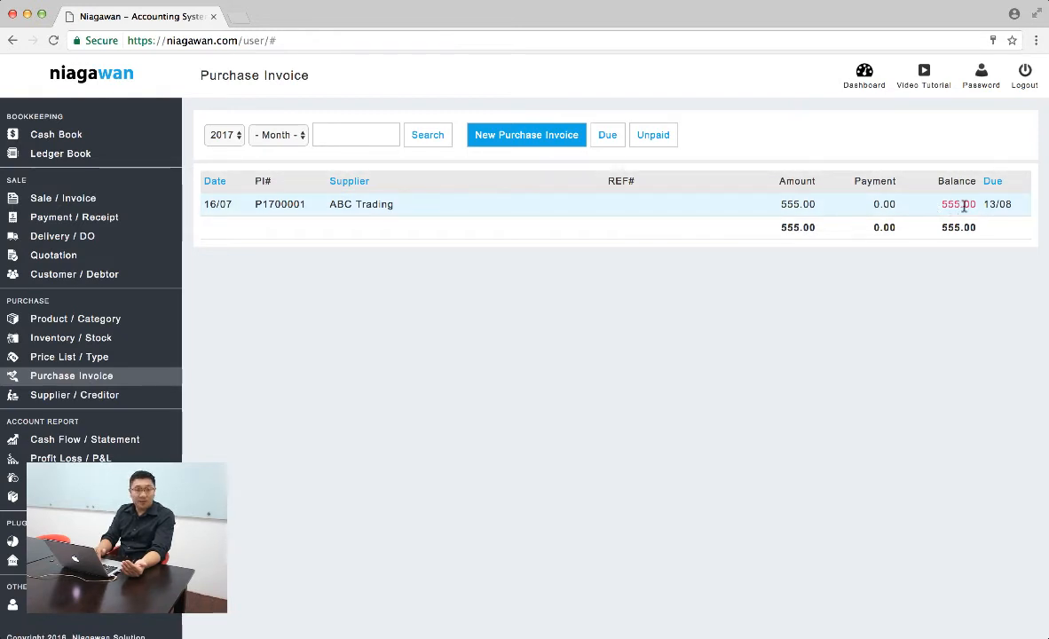
- Record a payment of 555 against the ABC Trading purchase invoice with the remark MBB12345, and save it
left_click(879, 204)
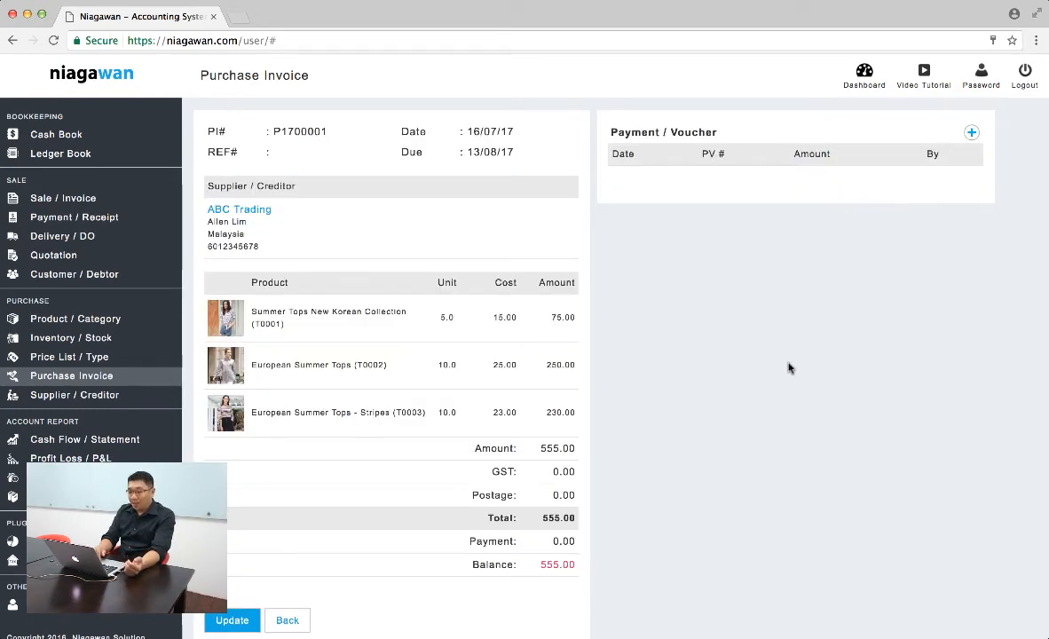
scroll(817, 335, "down", 2)
scroll(788, 319, "up", 2)
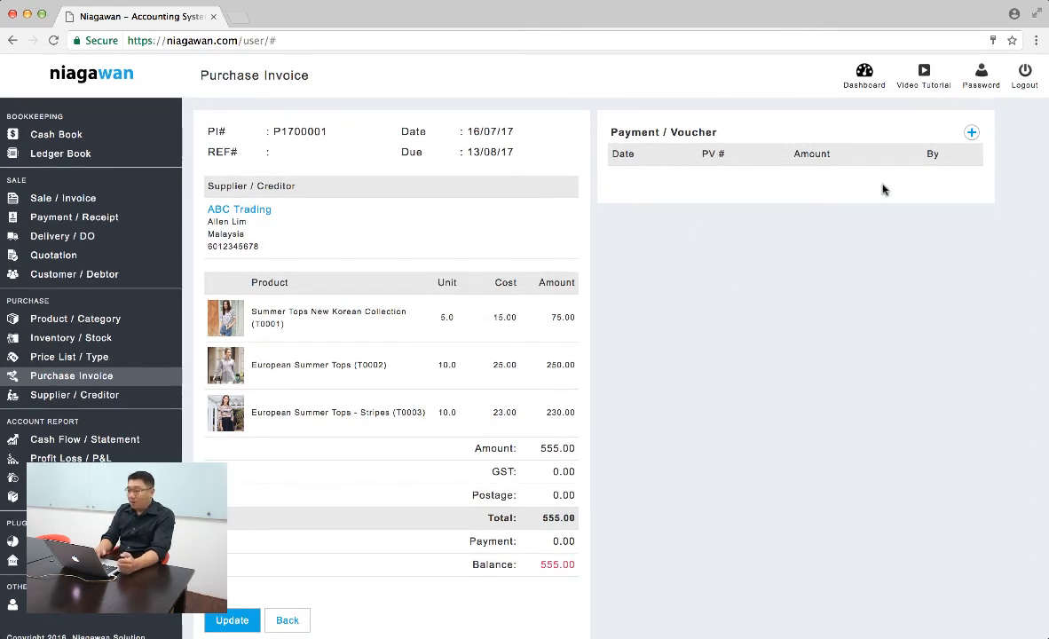
left_click(967, 132)
left_click(452, 268)
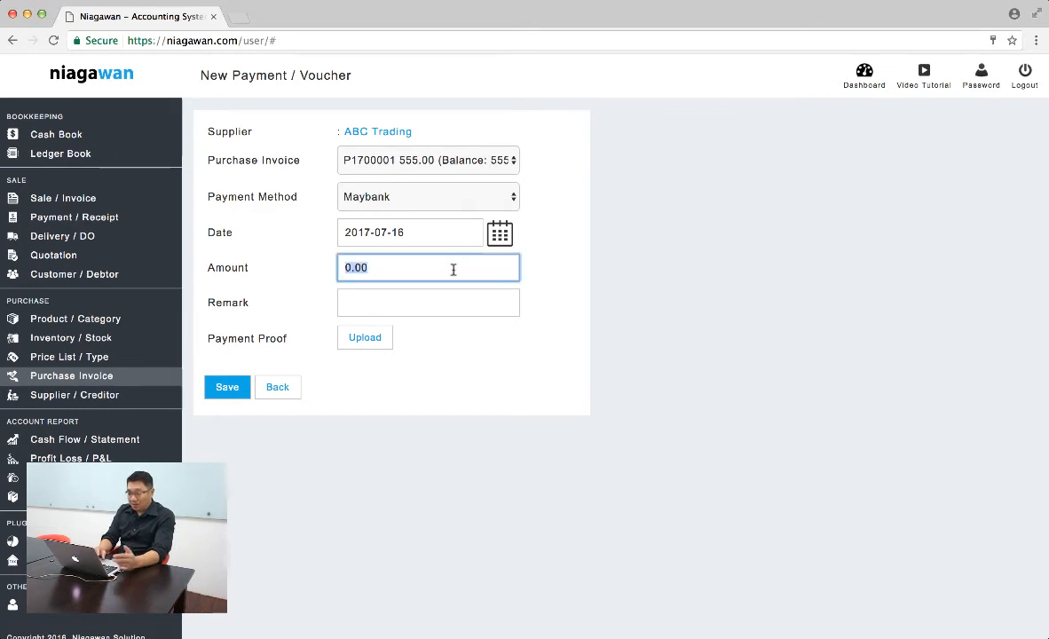
type("555")
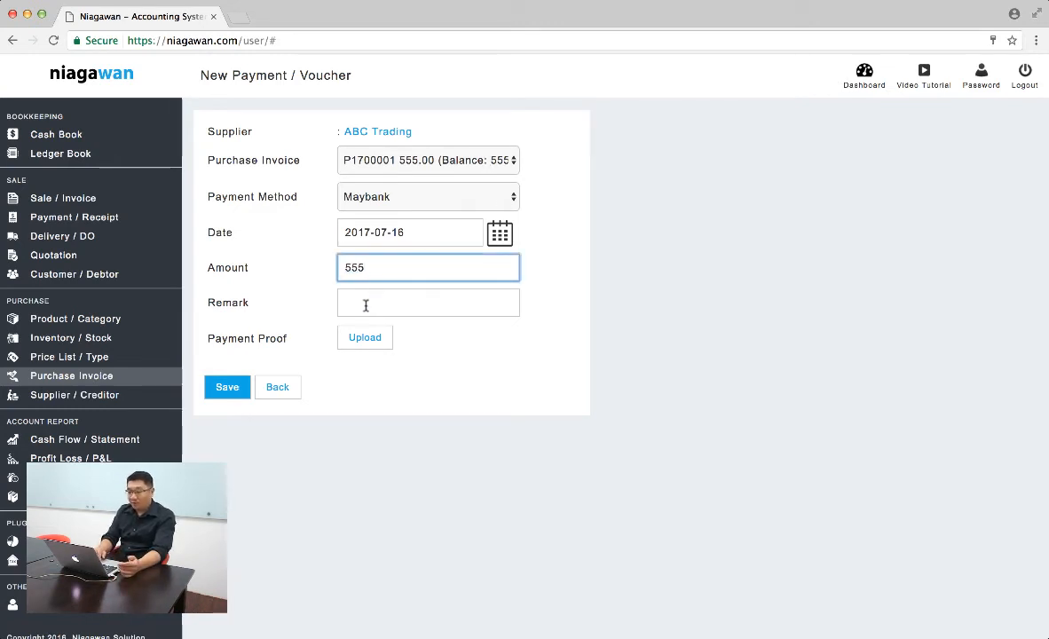
left_click(429, 311)
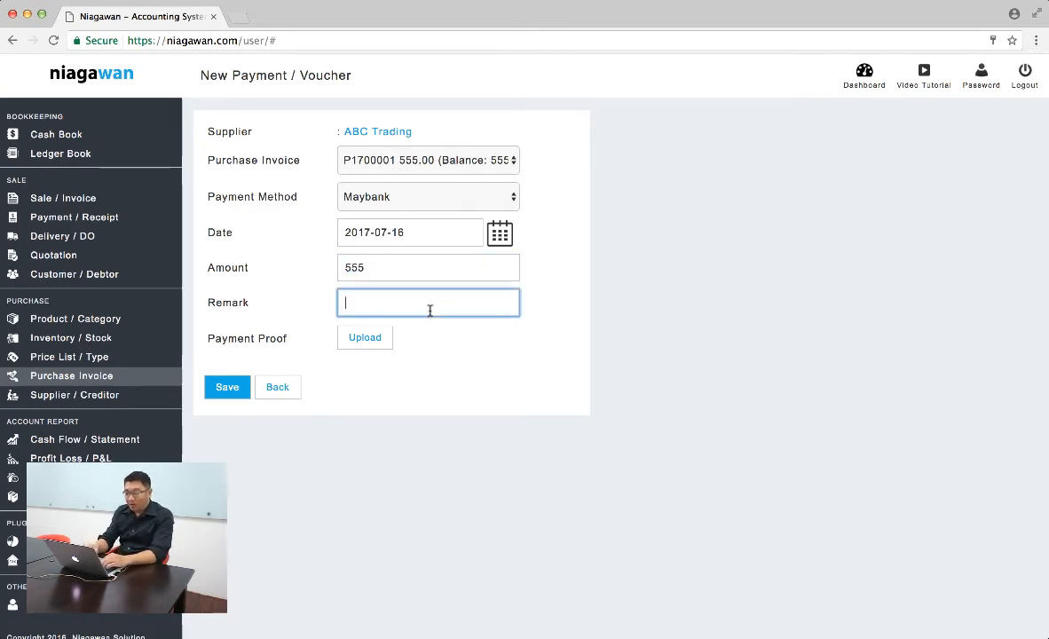
type("MBB123456")
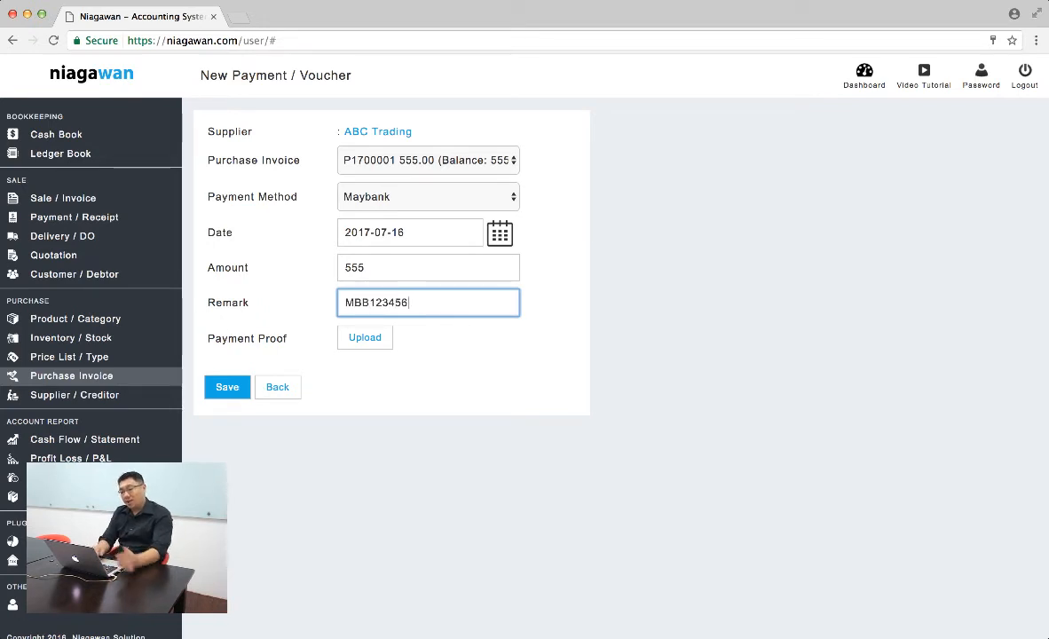
left_click(225, 387)
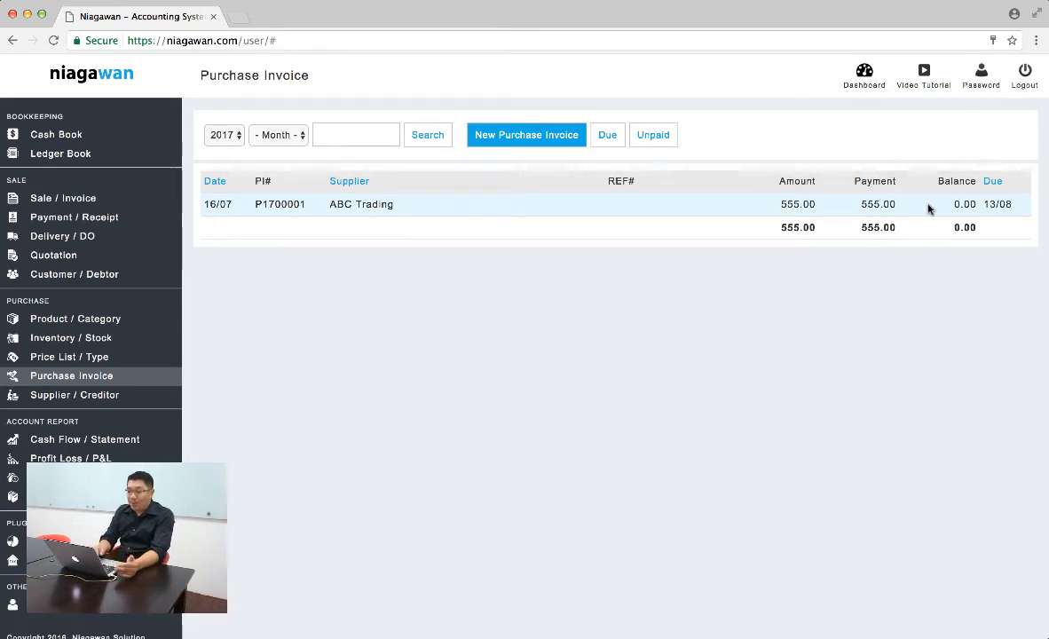
- Review the purchase's effect in the cash book, purchase invoice list, stock ledger and price list
left_click(59, 139)
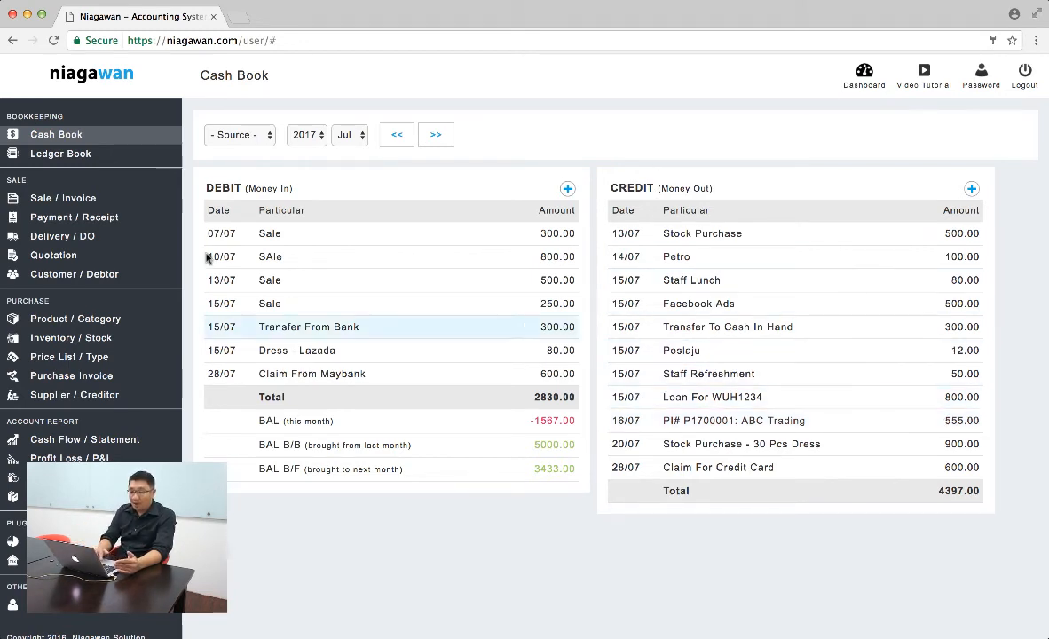
left_click(84, 375)
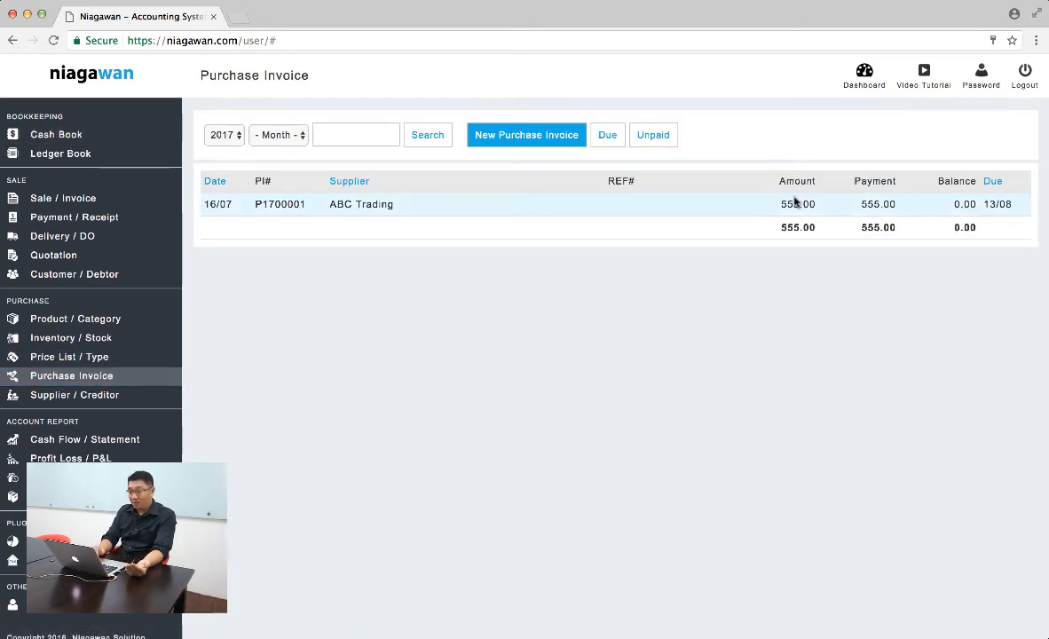
left_click(100, 347)
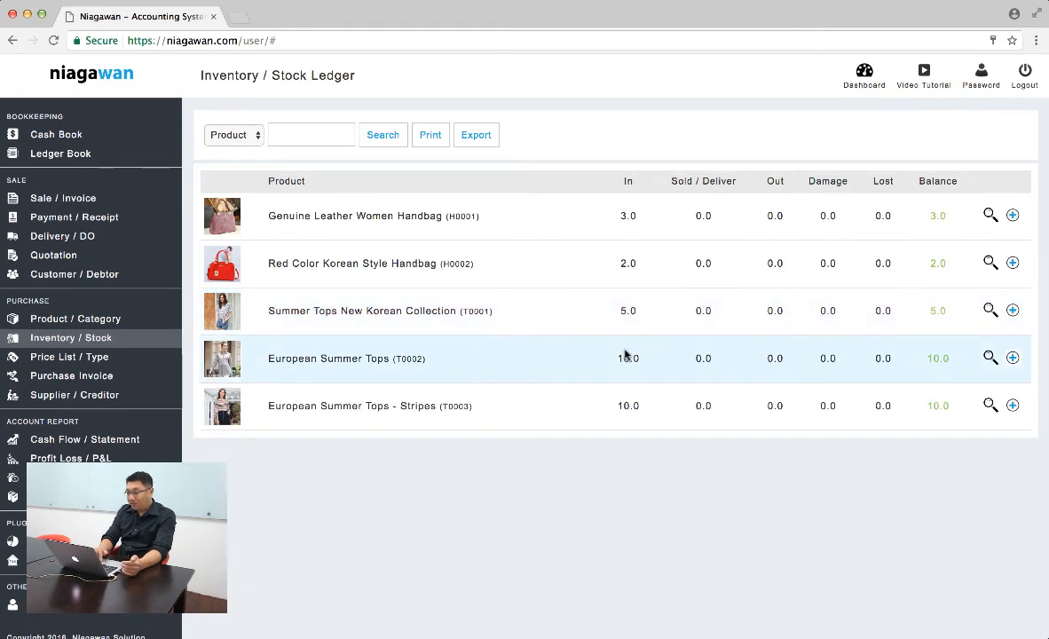
left_click(98, 359)
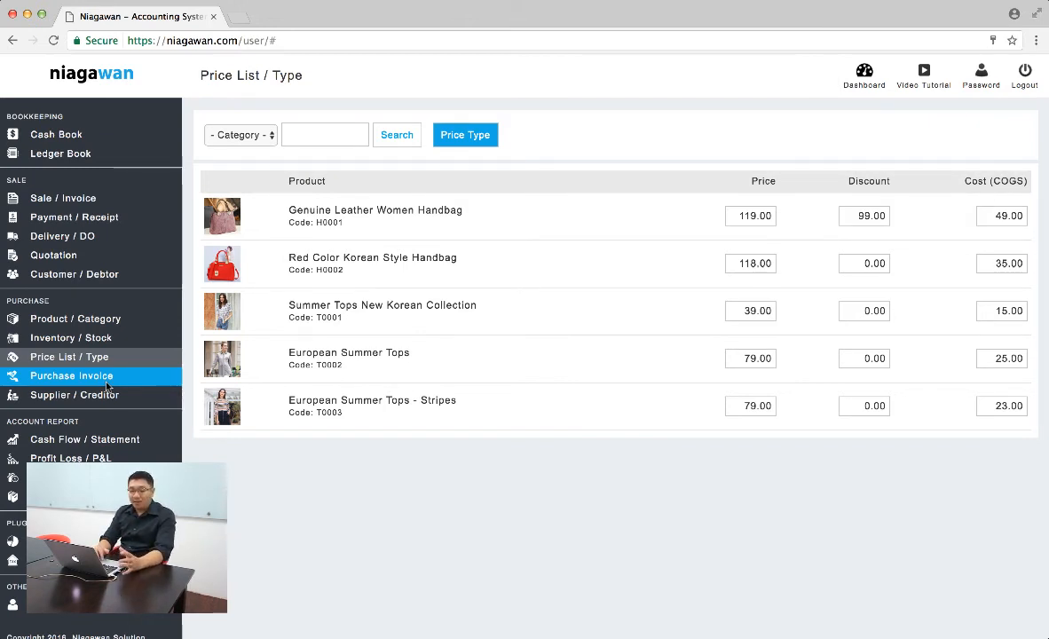
- Add a product named Open Item with a selling price of 0.00 and return to the product list
left_click(76, 318)
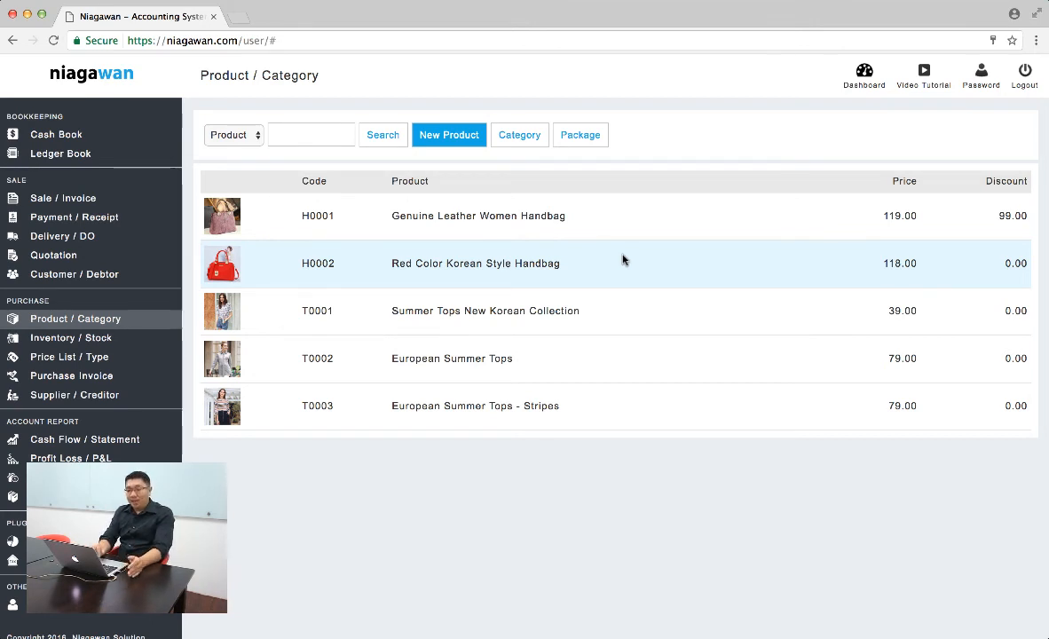
left_click(477, 133)
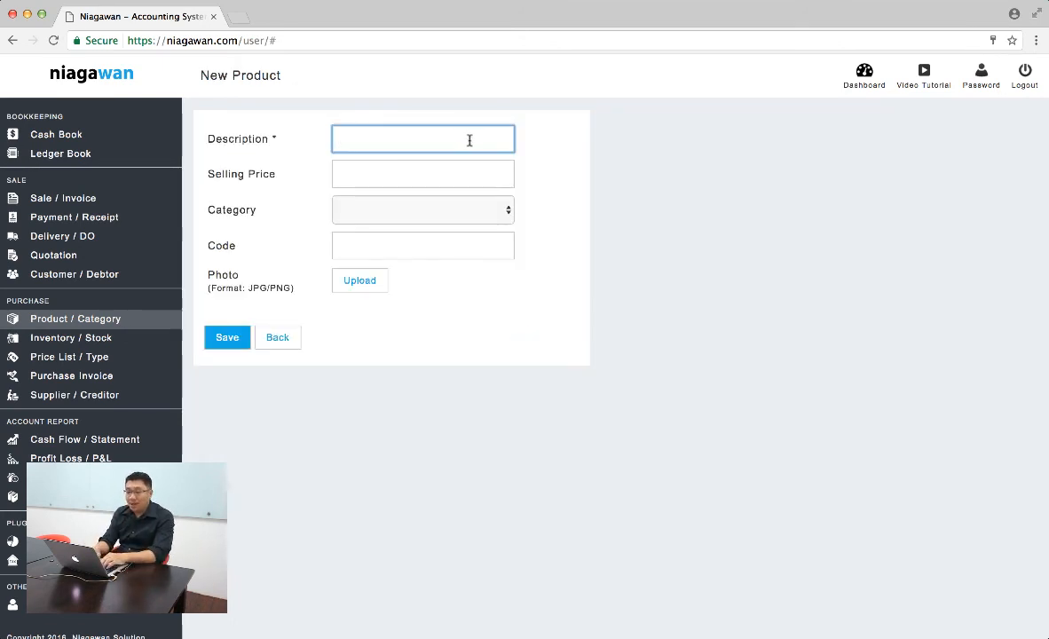
type("Ppen Item")
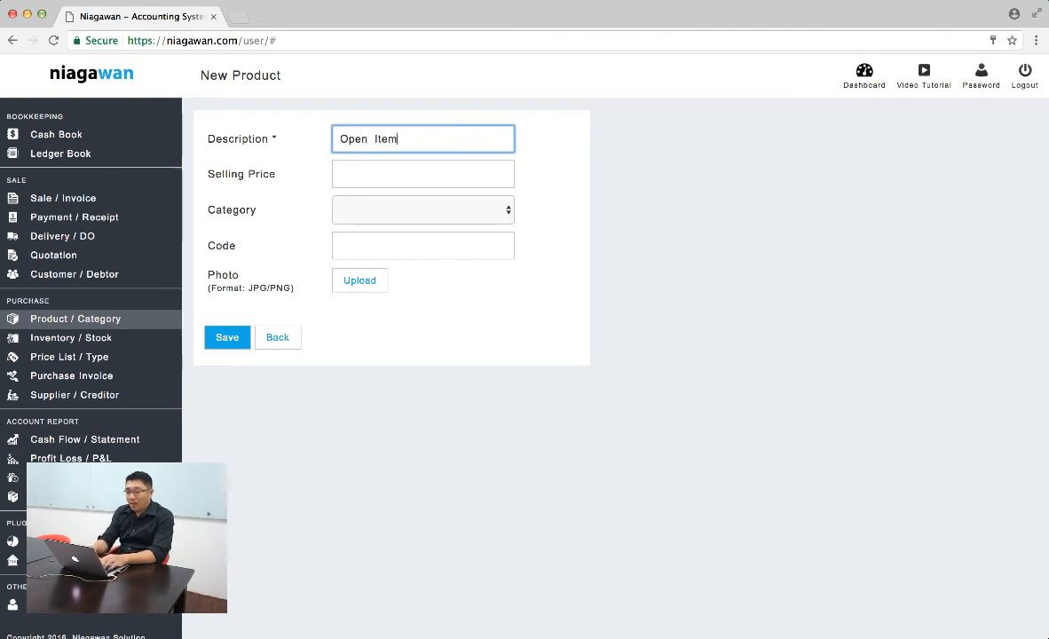
key("Tab")
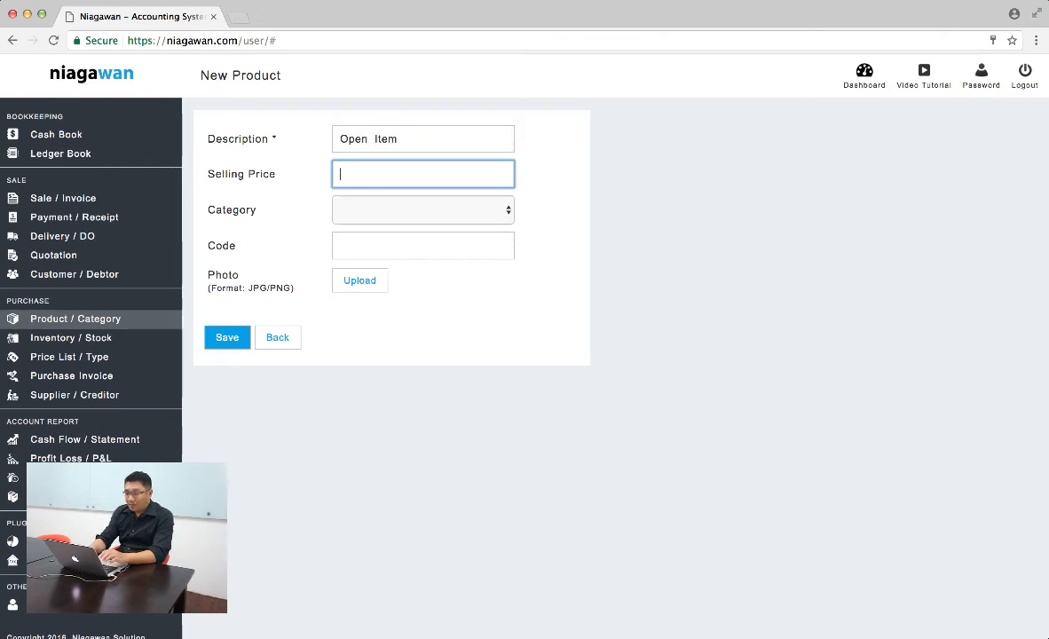
type("0.0")
left_click(227, 337)
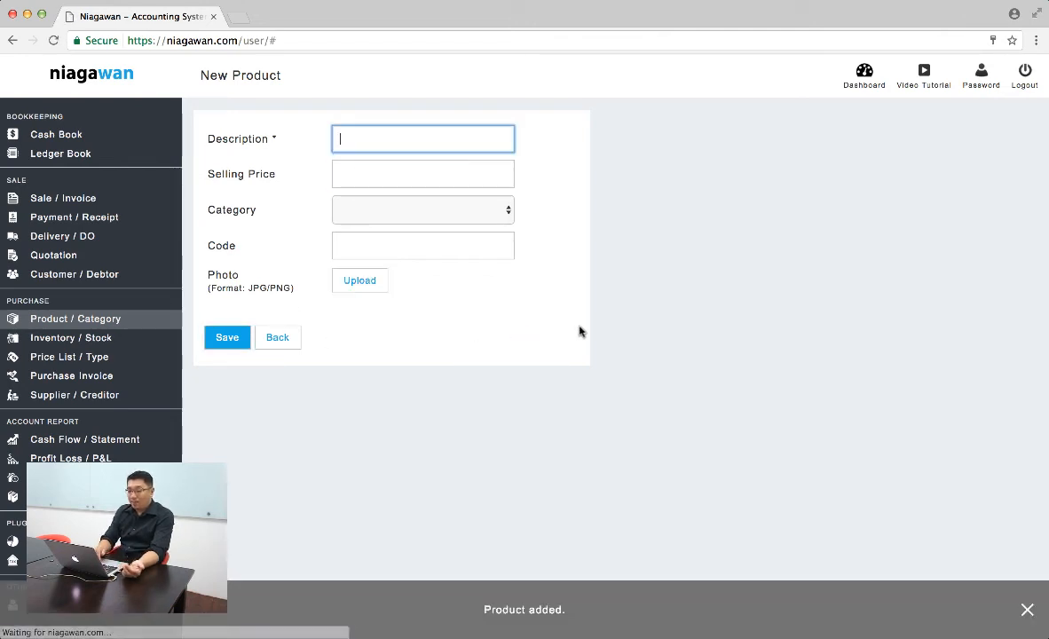
left_click(280, 337)
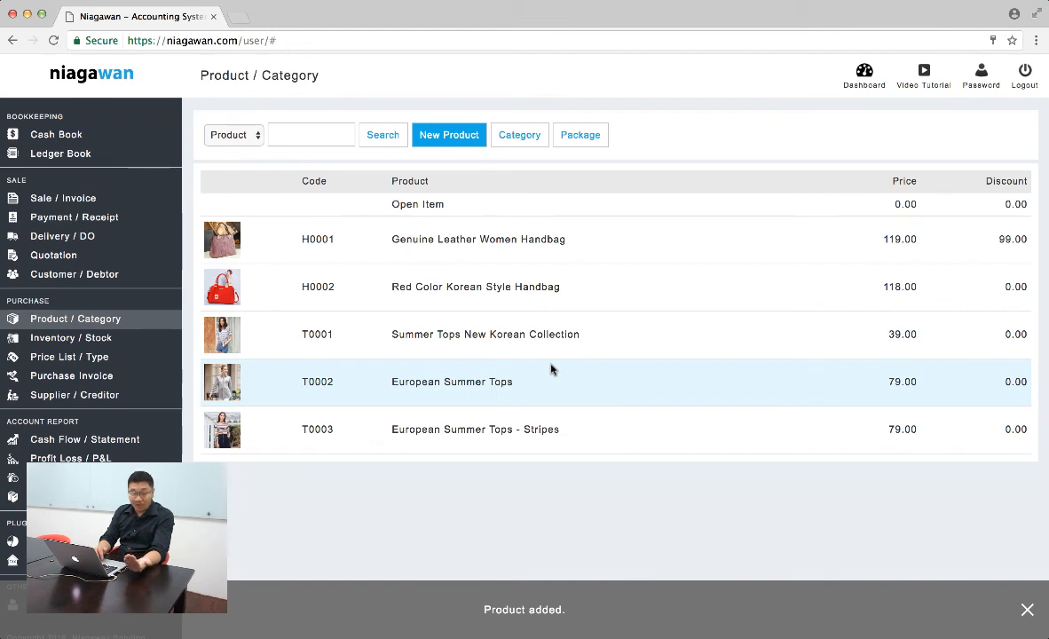
- Add a new product named Photograpy Service with a selling price of 0.00 and save it
left_click(444, 138)
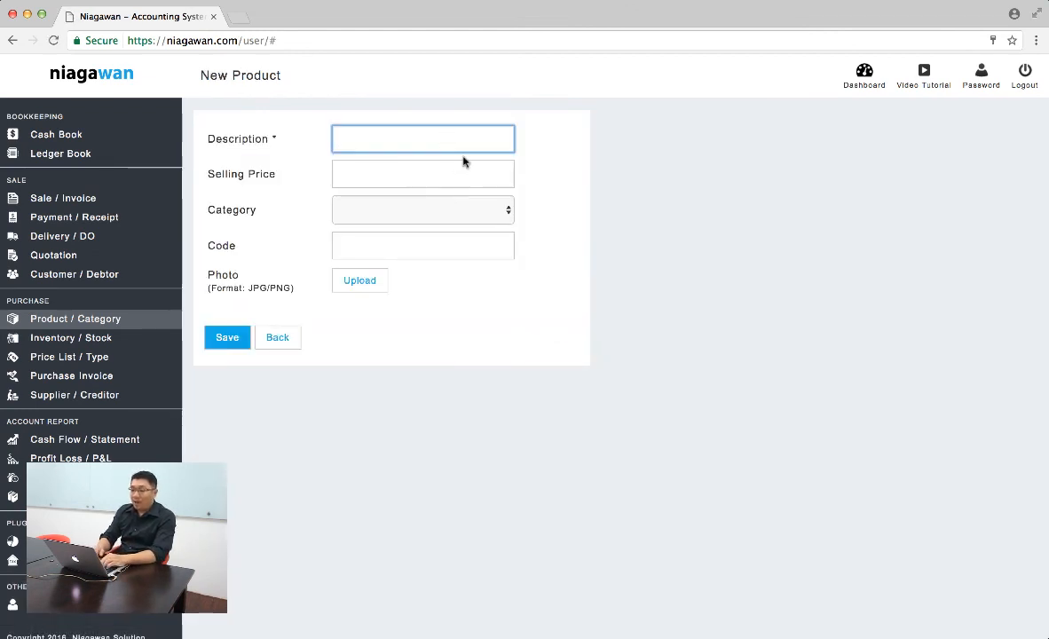
type("Photograpy S")
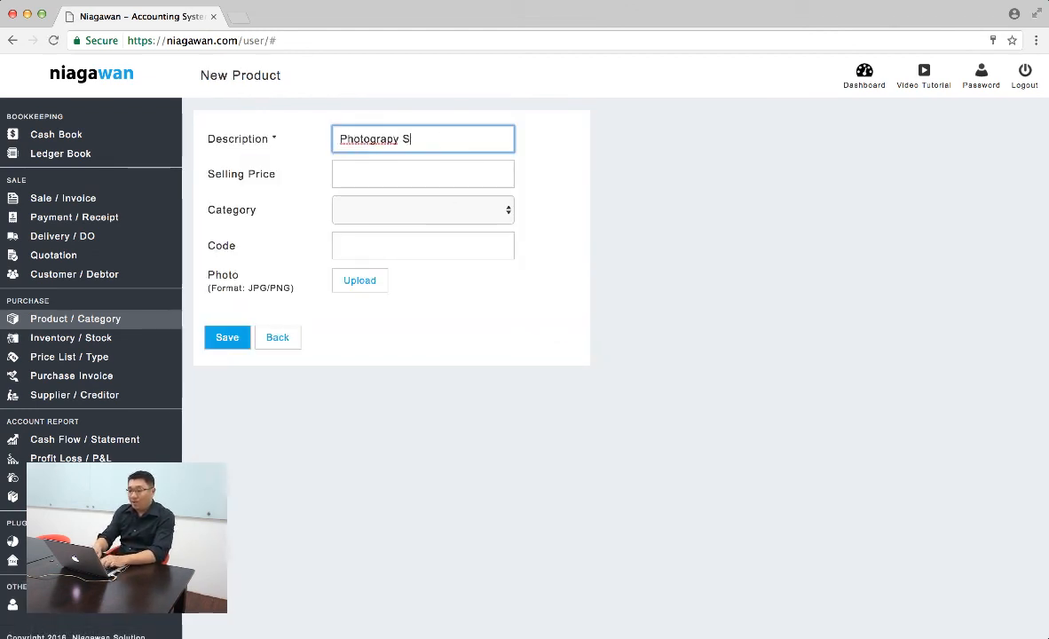
type("ervice")
key("Tab")
type("0.00")
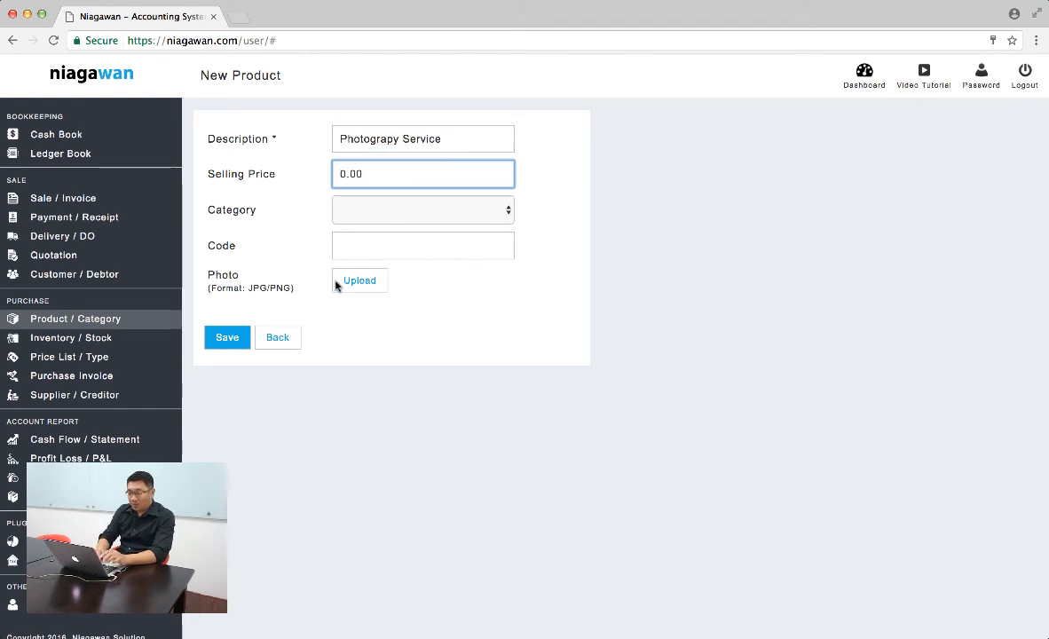
left_click(227, 338)
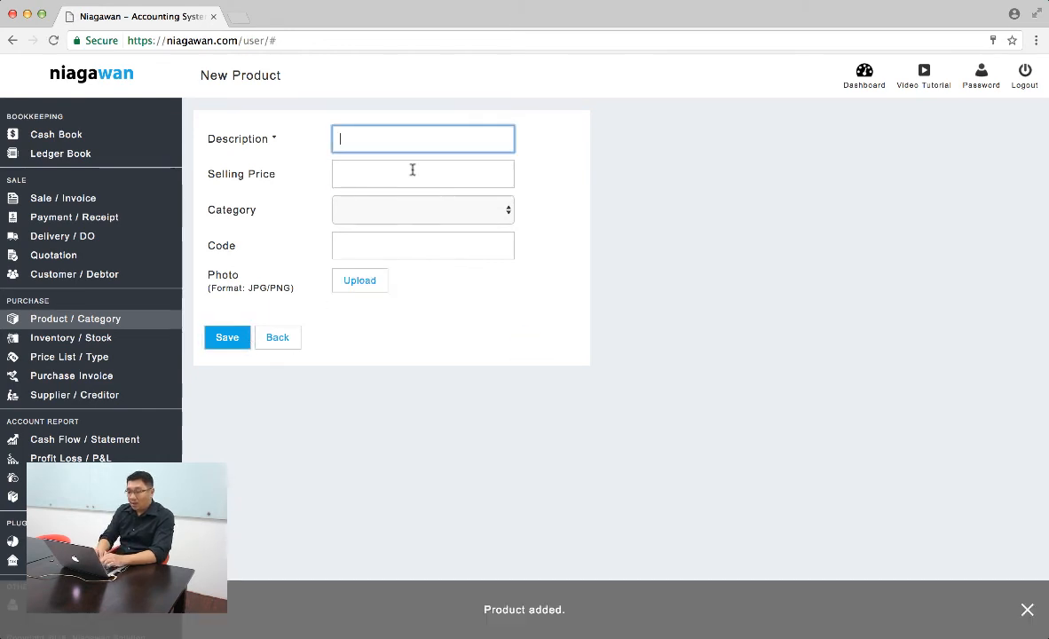
- Add a product named Printing Service with a selling price of 0.00, save it and open the price list
type("Printing Service")
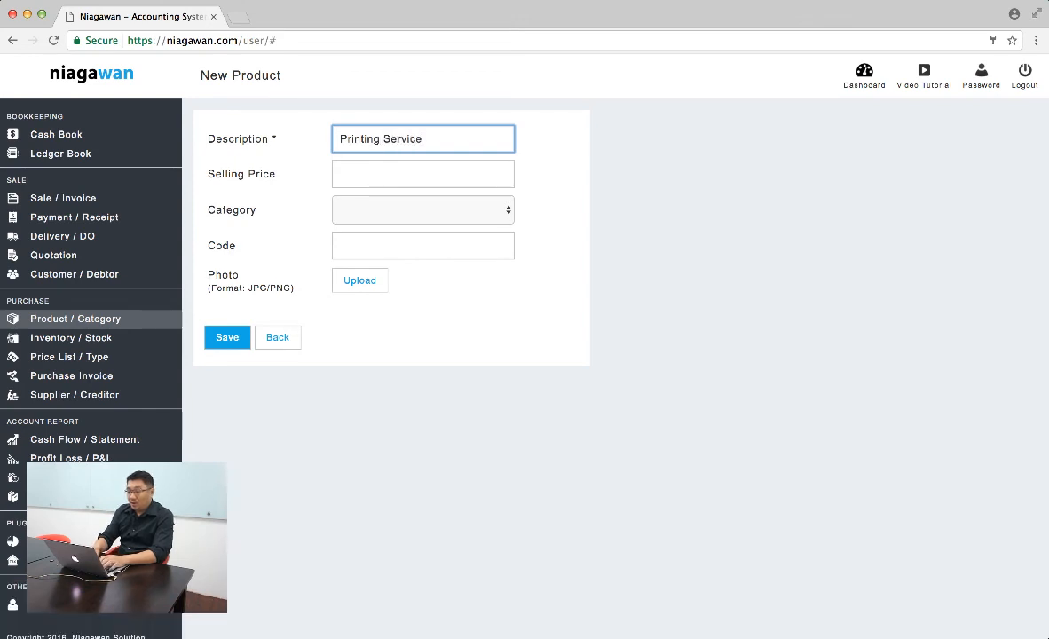
key("Tab")
type("0.00")
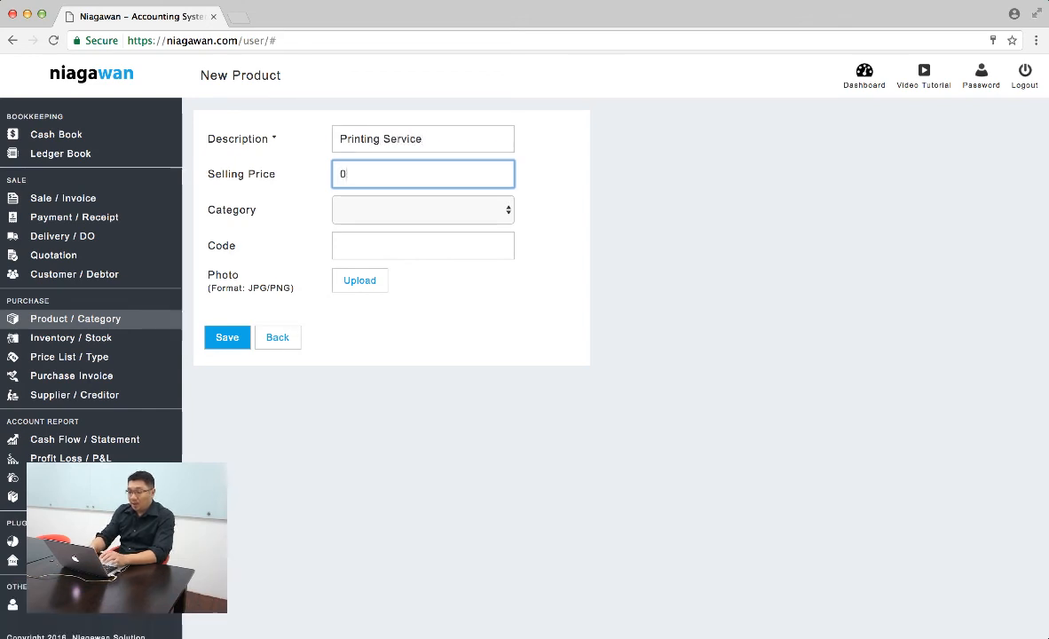
left_click(239, 329)
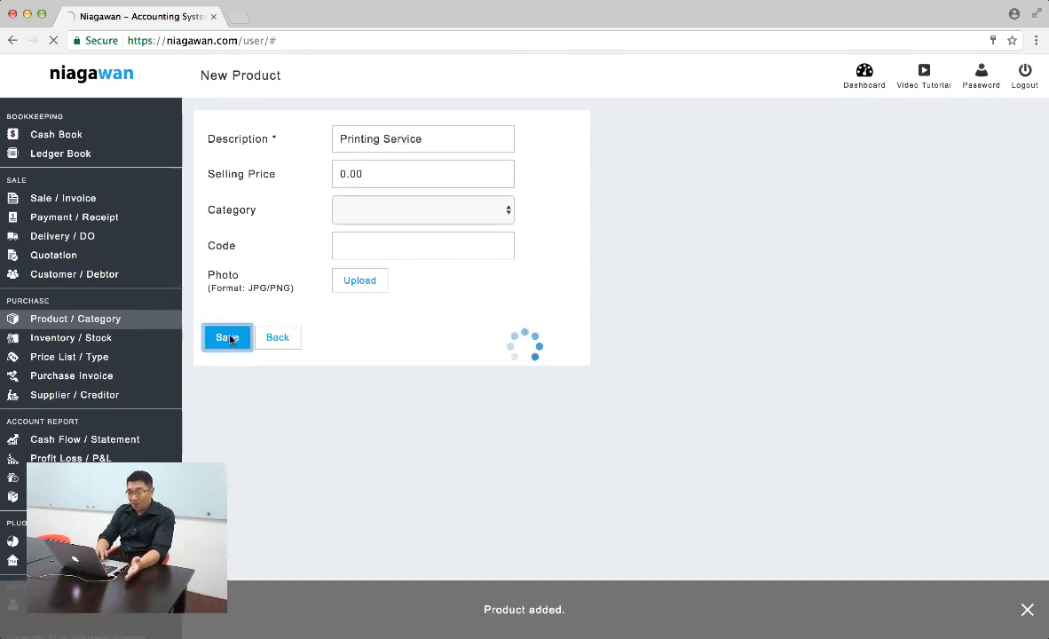
left_click(84, 358)
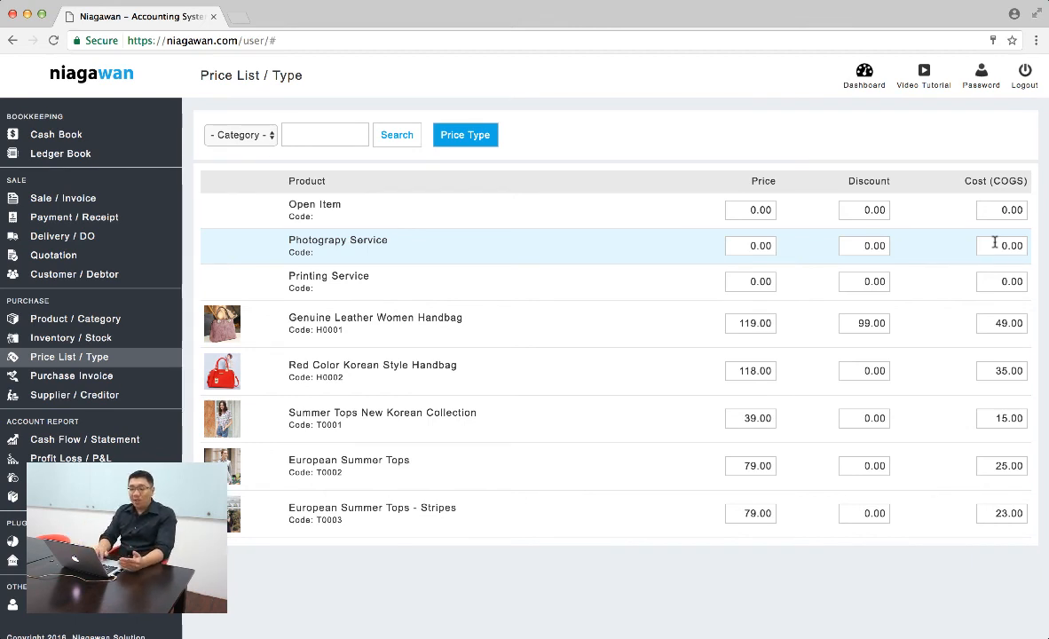
- Start a new sales invoice and add one unit of Printing Service to it
left_click(80, 202)
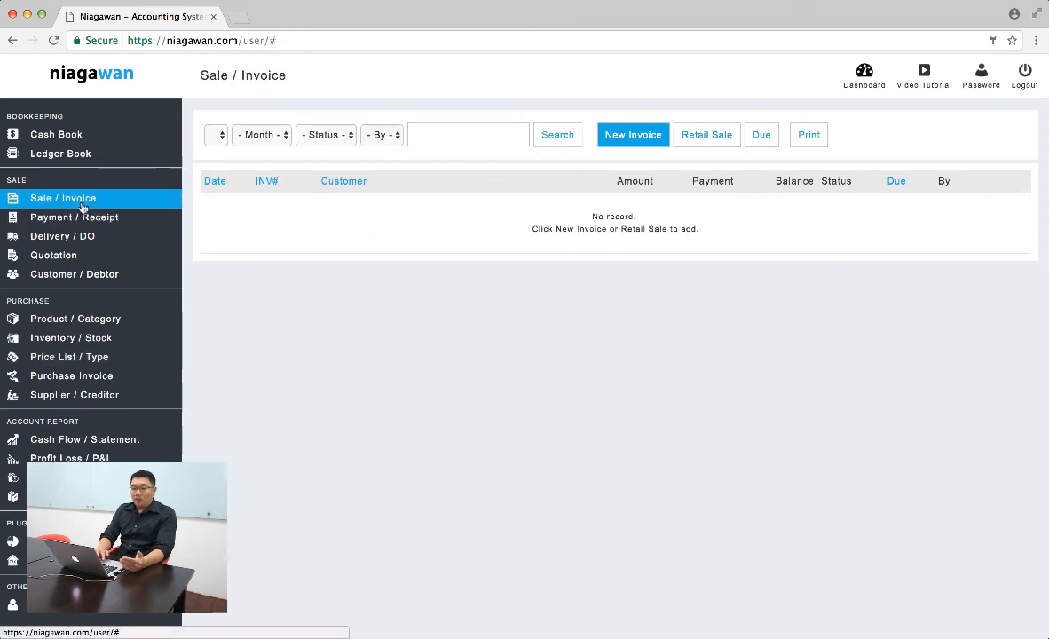
left_click(633, 135)
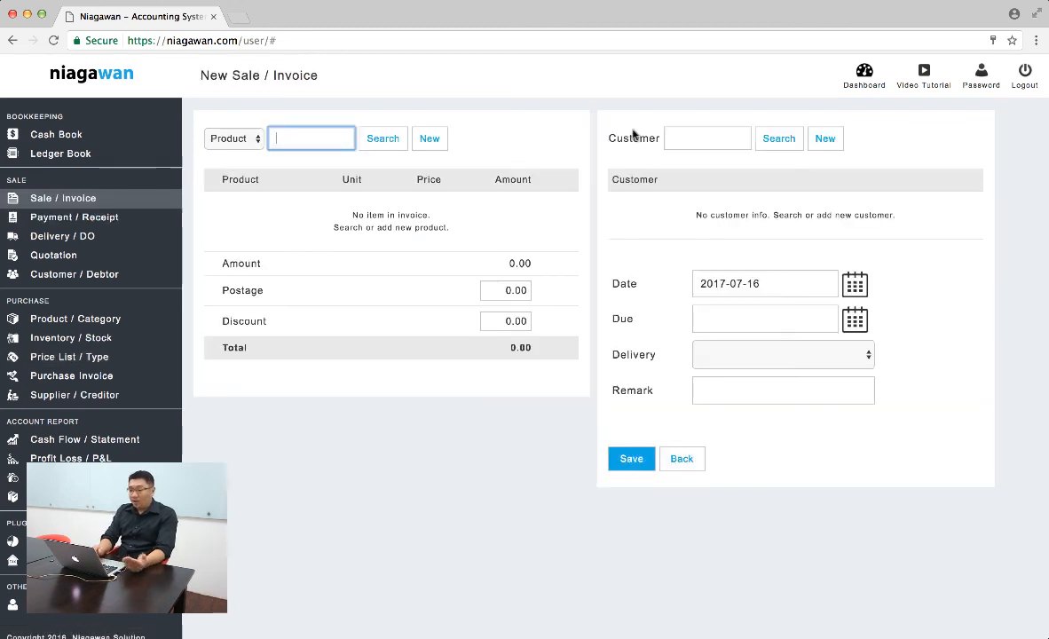
left_click(372, 137)
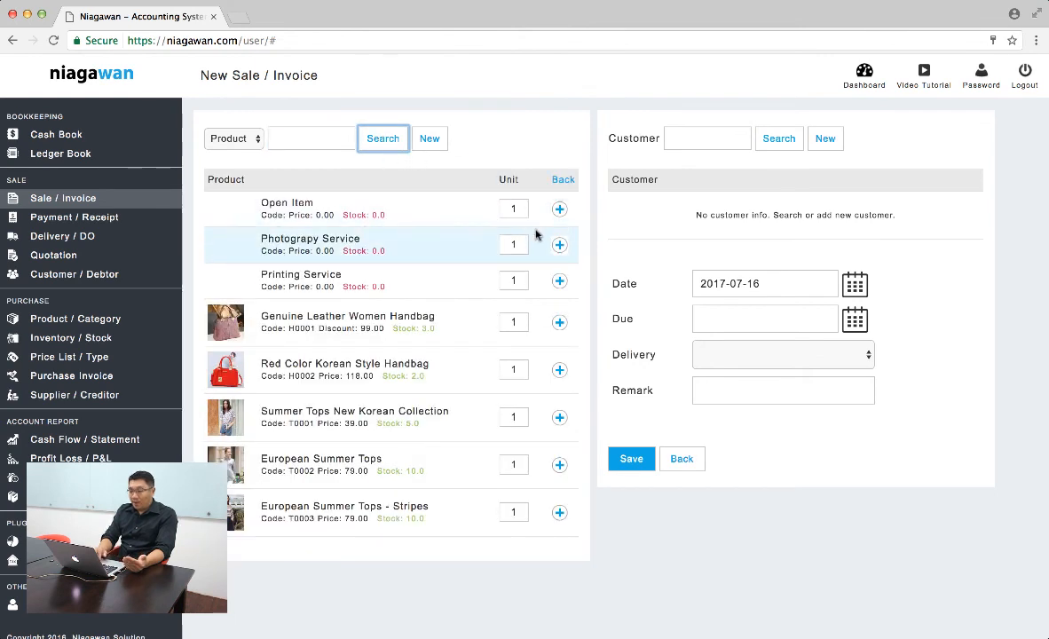
left_click(559, 280)
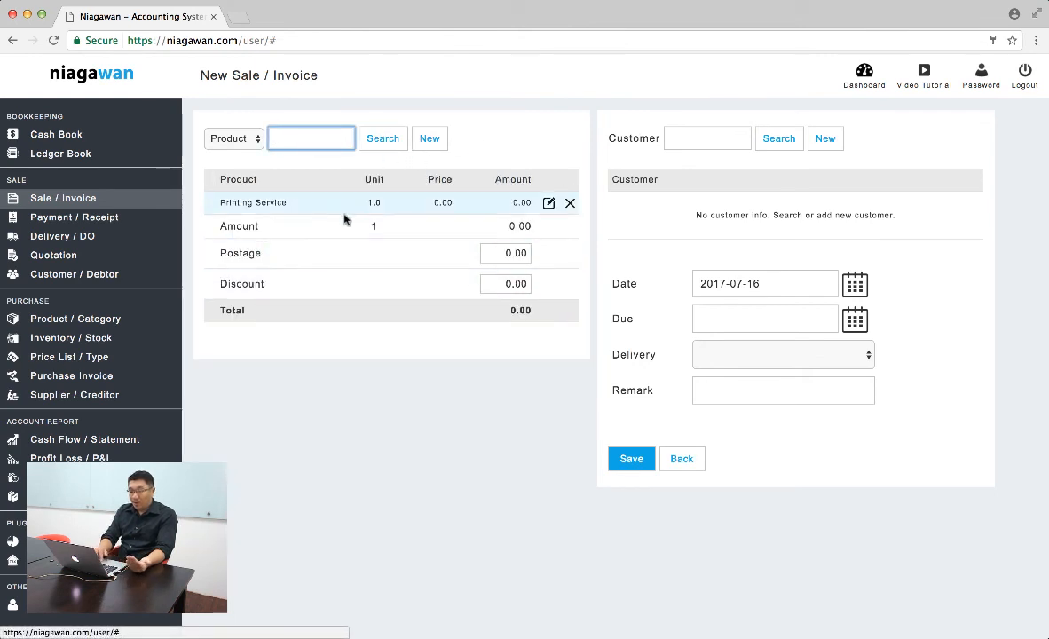
- Extend the Printing Service invoice line's description with the lines "- 1000pcs offset printing", "- Full color", "- Matt Lamination" and "- Diecut"
left_click(548, 203)
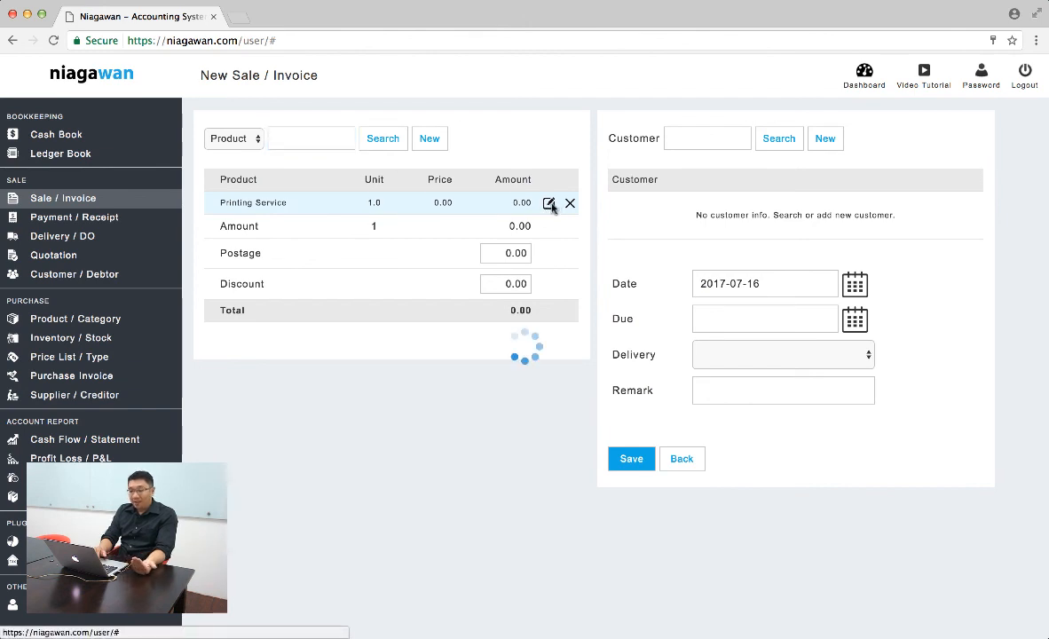
left_click(416, 245)
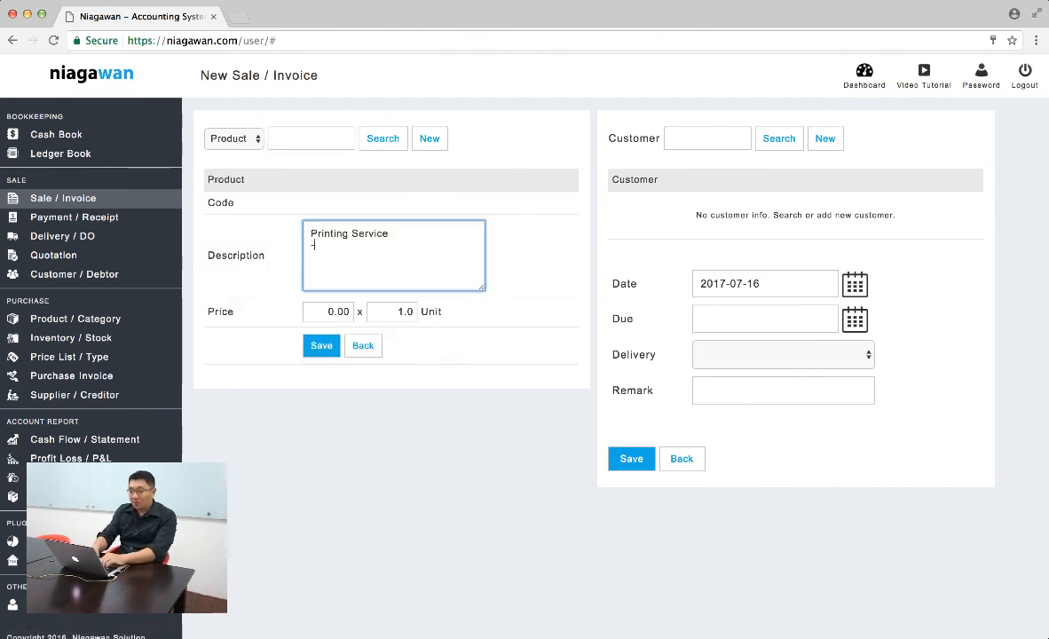
type("1000")
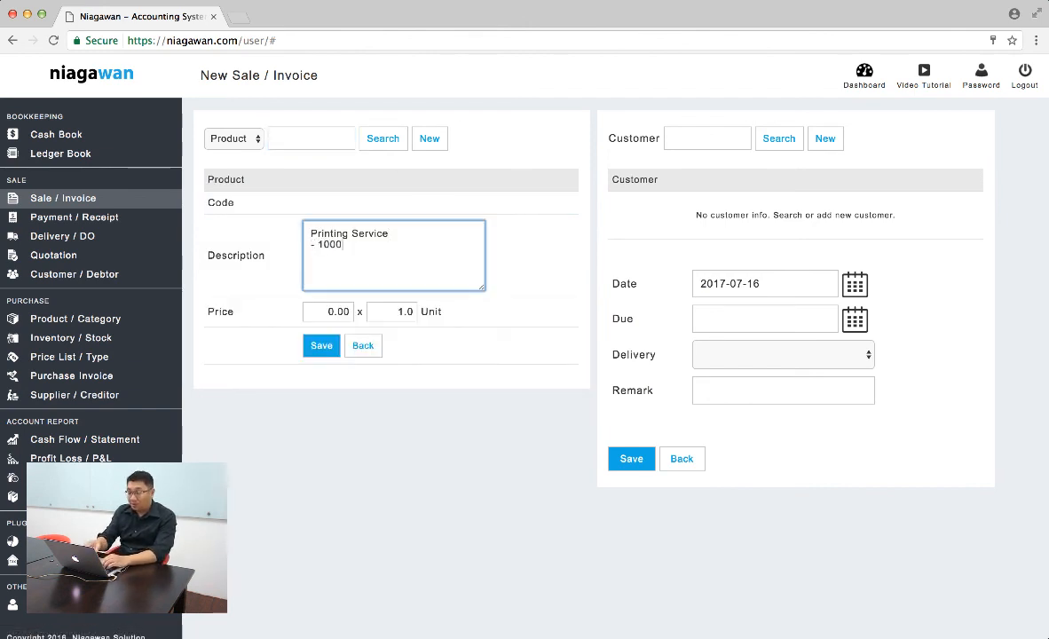
type("pcs ")
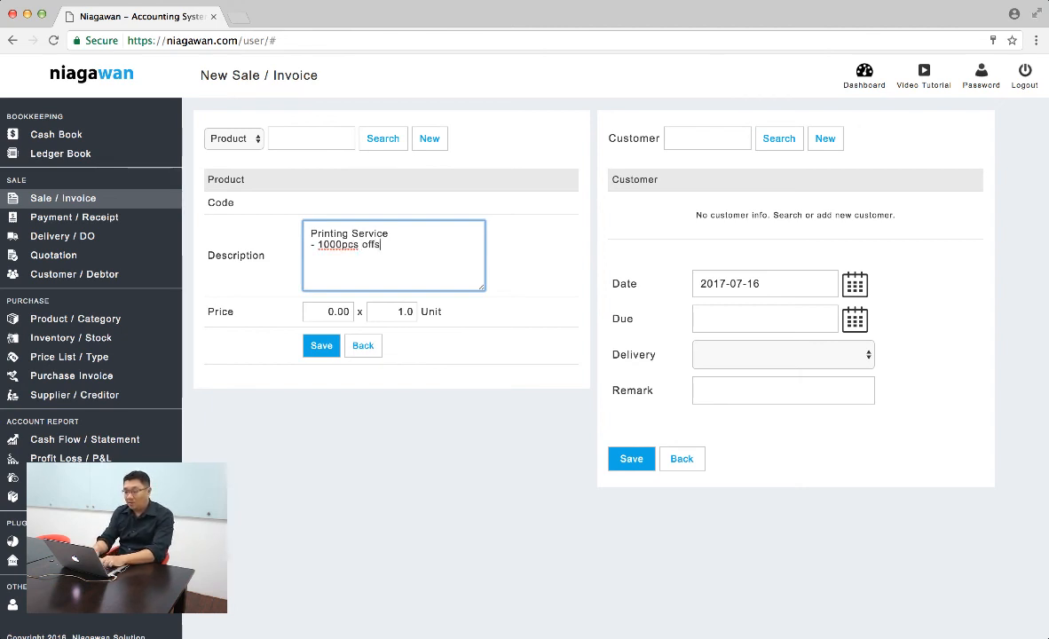
type("offset printing")
key("Return")
type("- Ful")
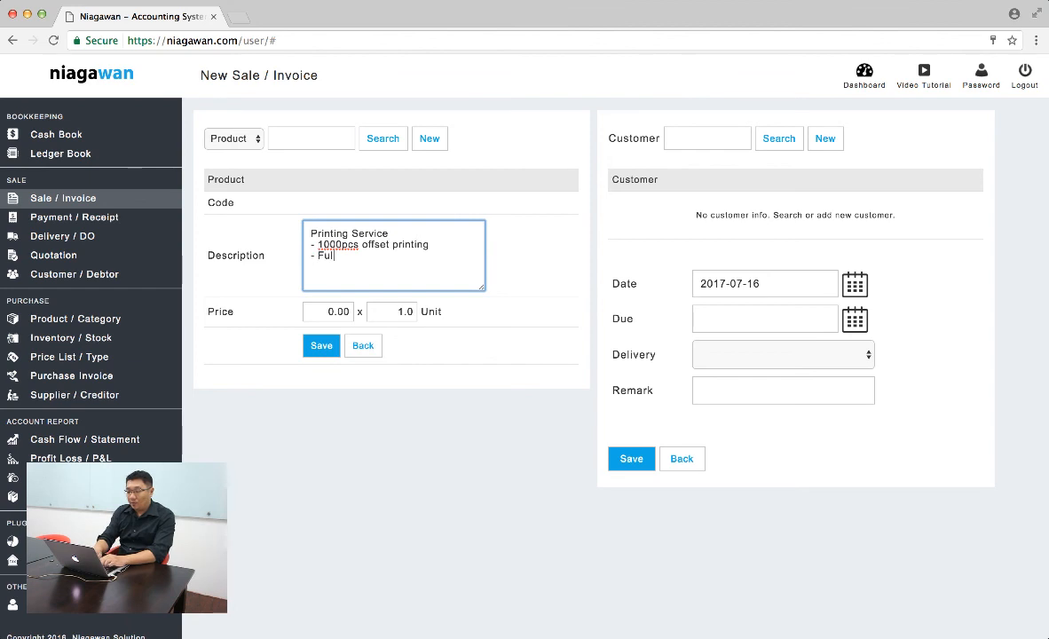
type("l color ")
type("- Mat")
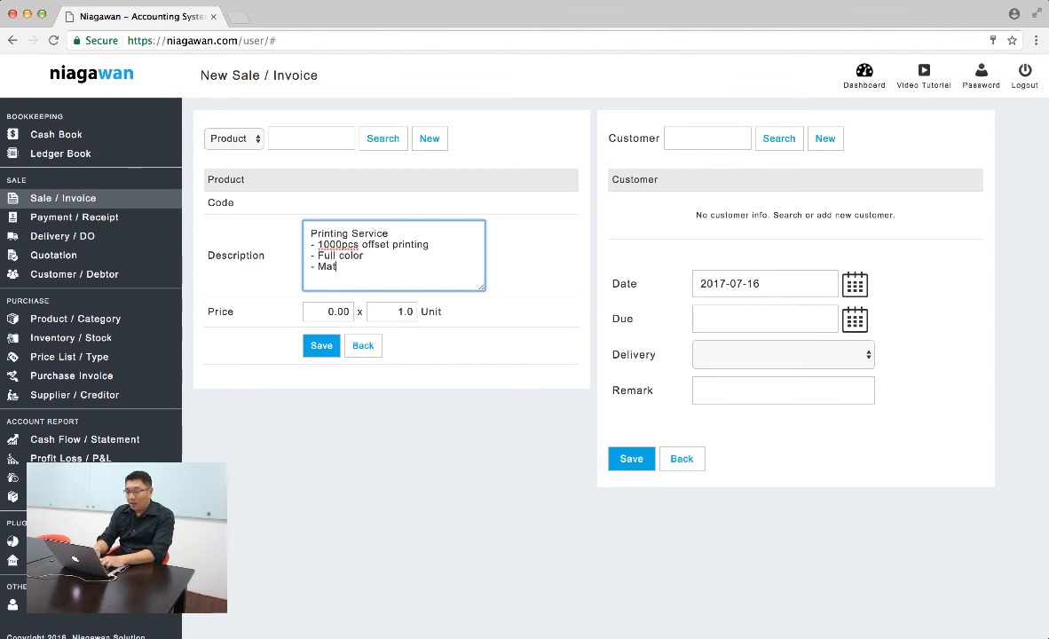
type("t Lamination ")
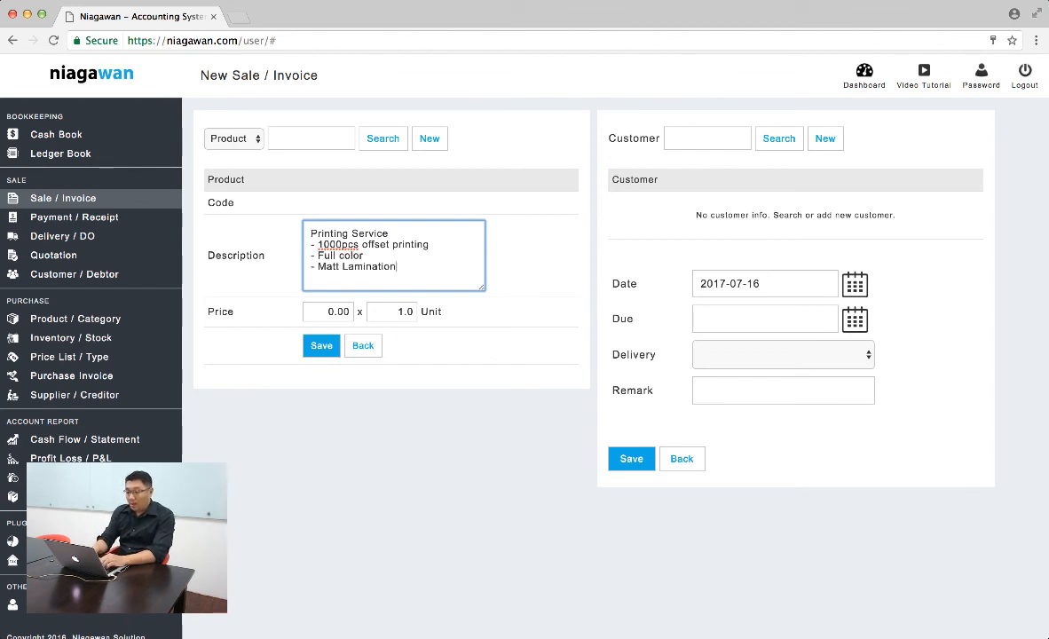
type("- Diecut")
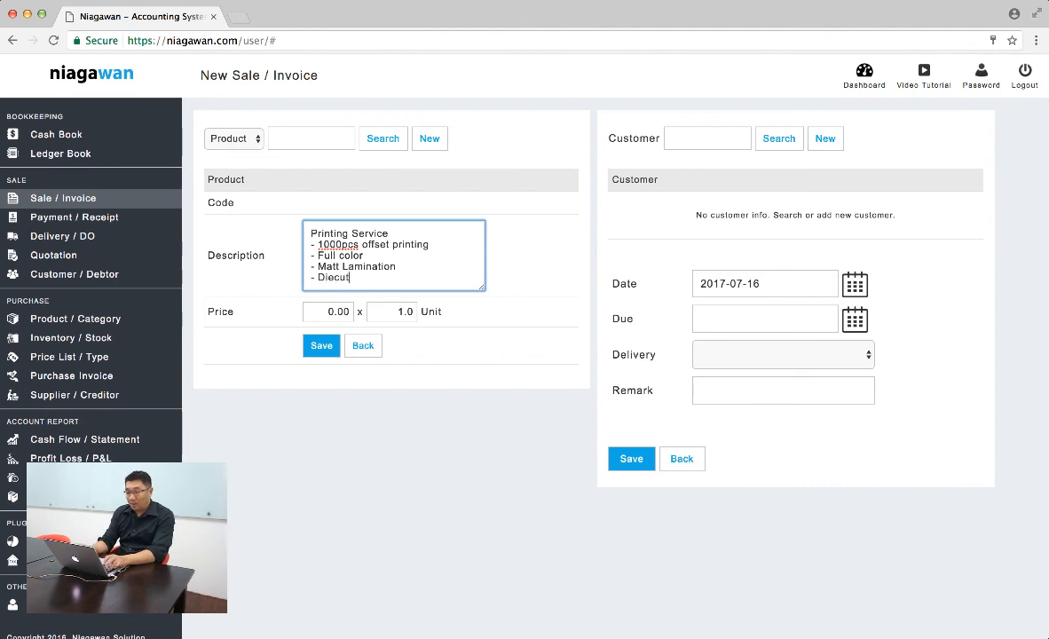
- Set the Printing Service line's price to 500 and save the line
key("Tab")
type("500")
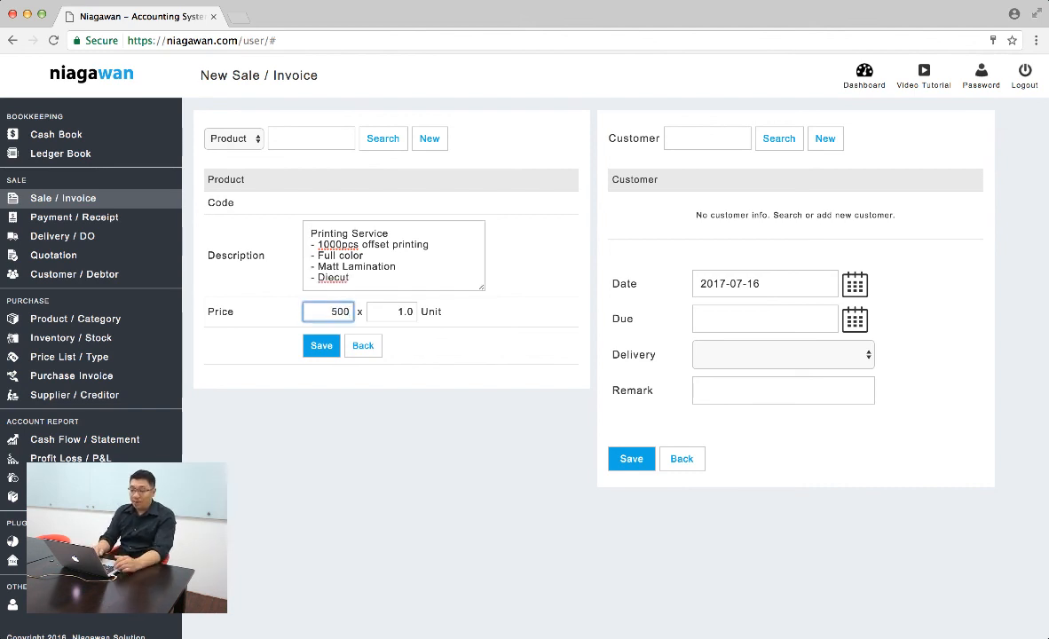
left_click(321, 346)
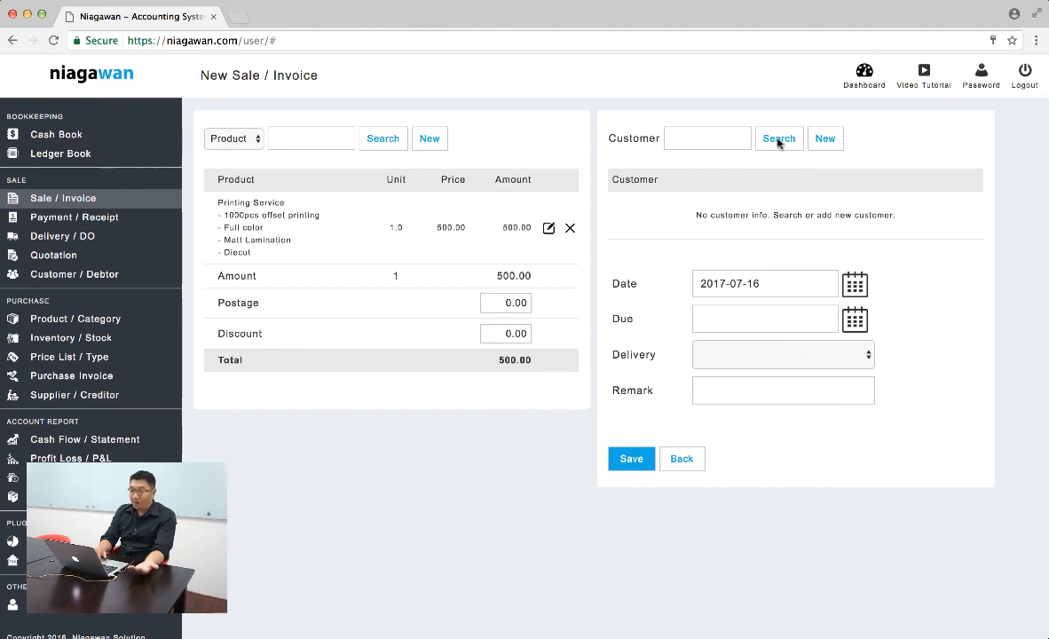
- Add a new customer by name with shipping info copied from the customer info, and save the sales invoice
left_click(823, 138)
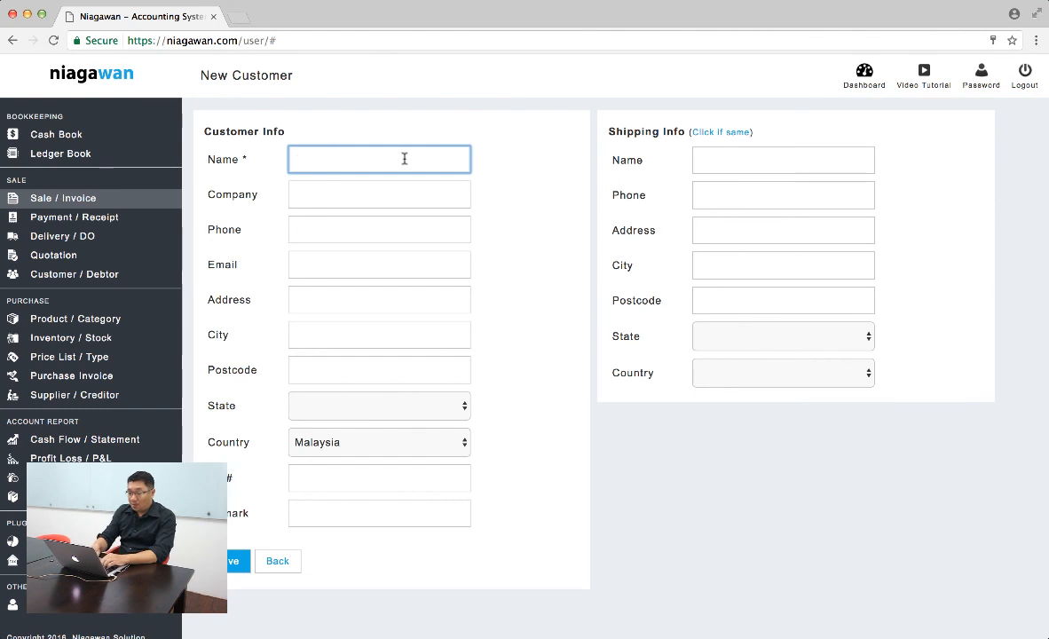
type("Ali")
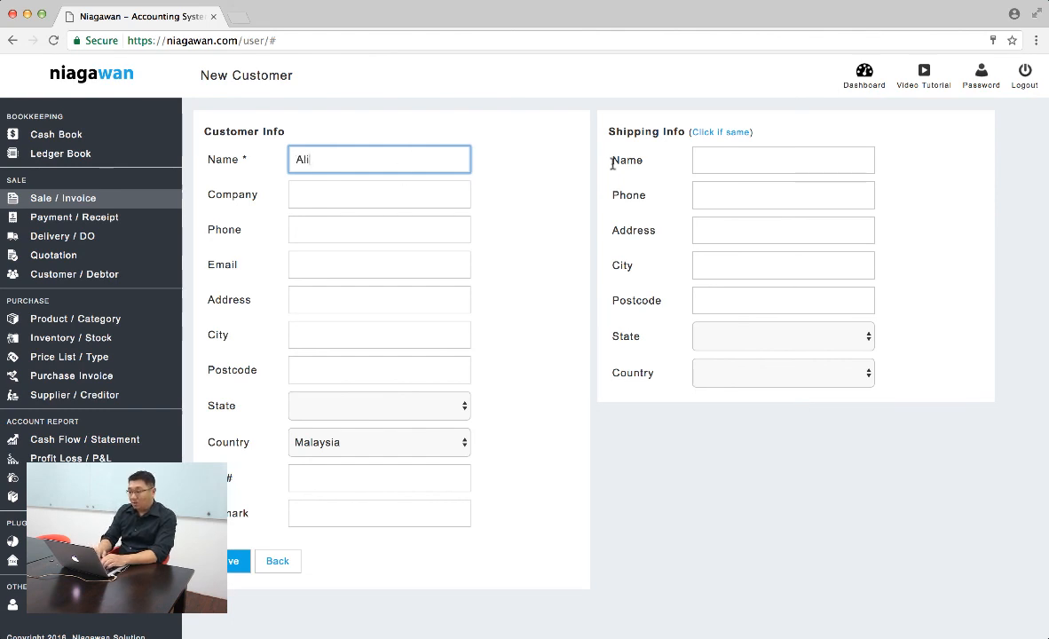
left_click(699, 133)
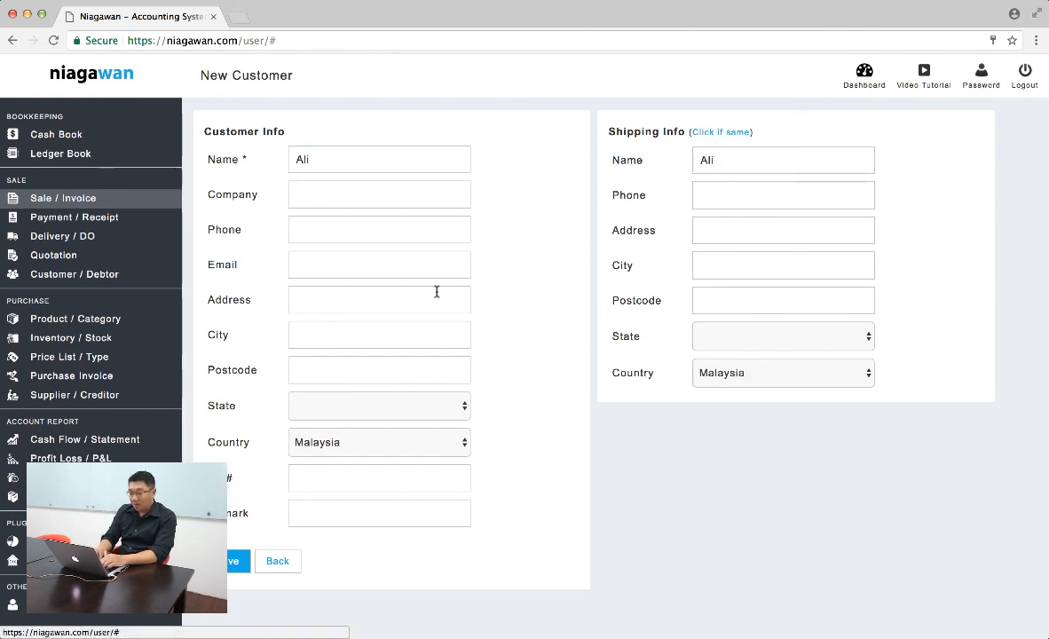
left_click(235, 562)
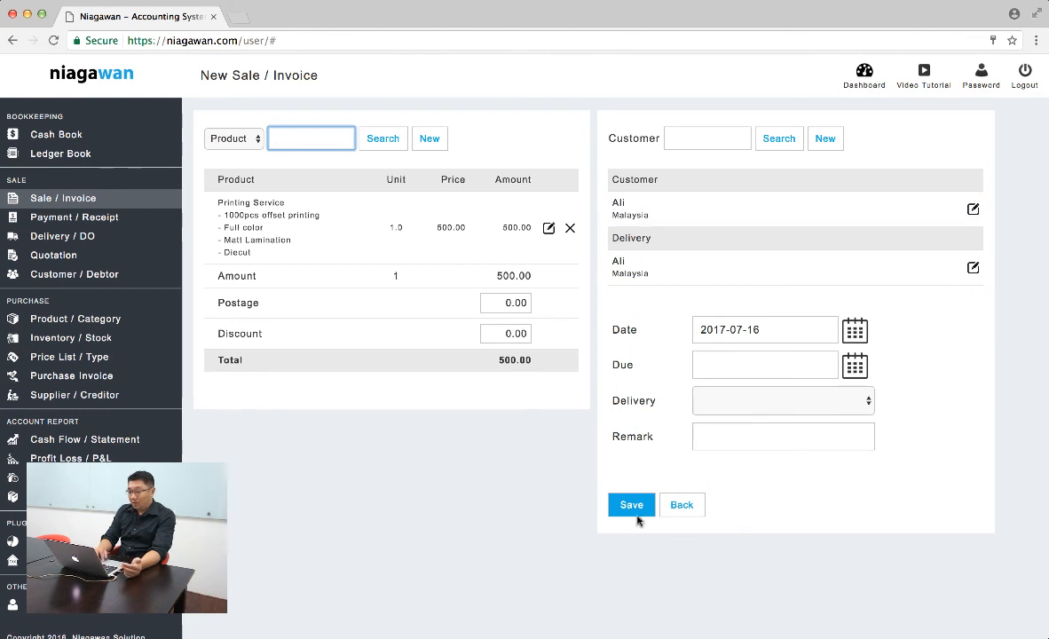
left_click(624, 510)
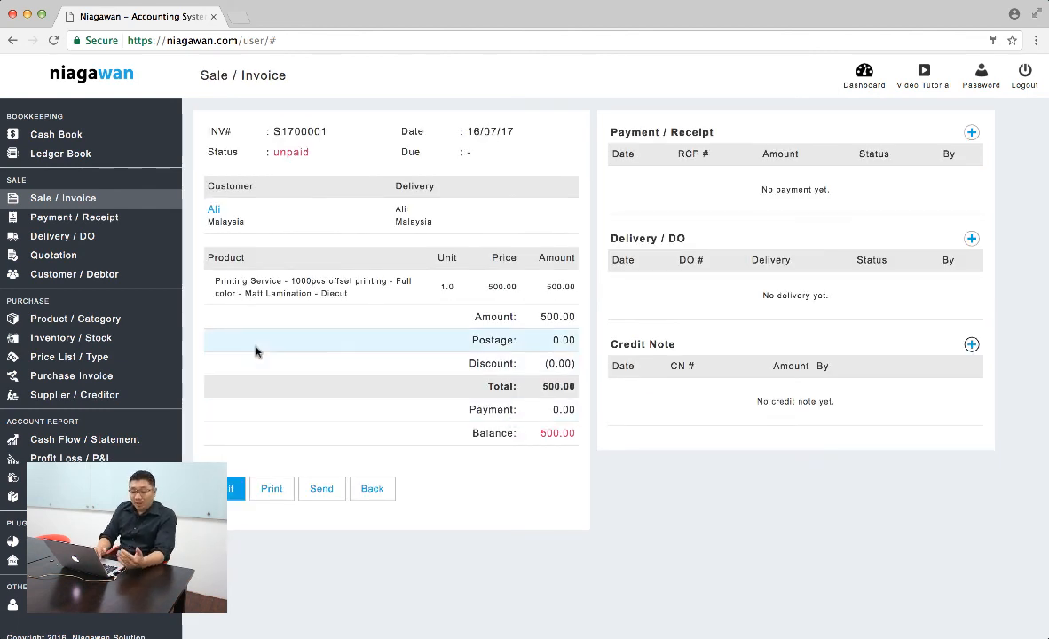
- Open the Printing Service product's details from the product list
left_click(72, 318)
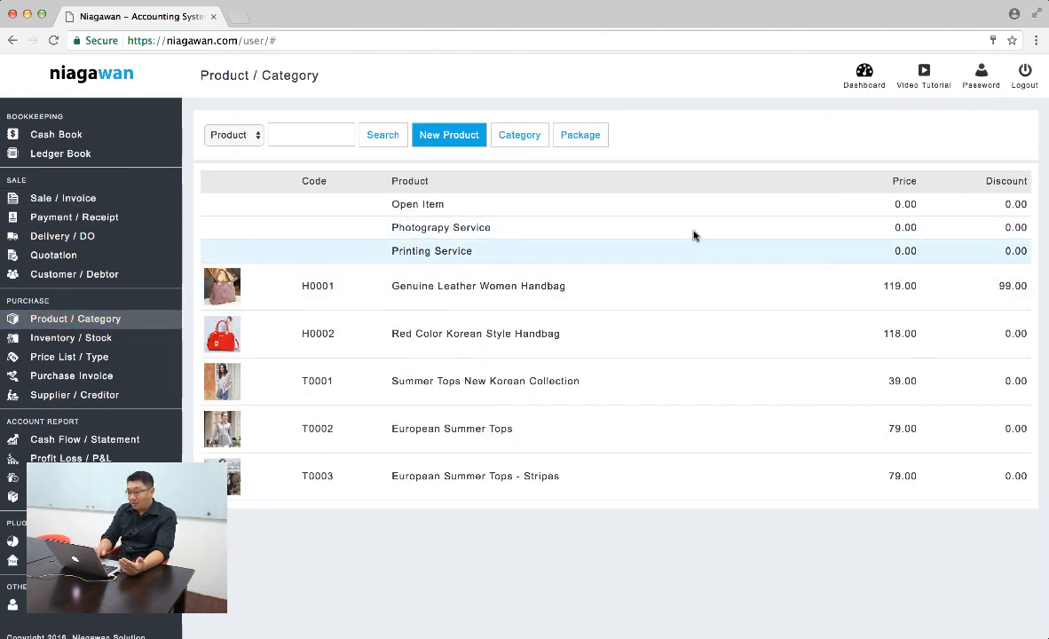
left_click(649, 253)
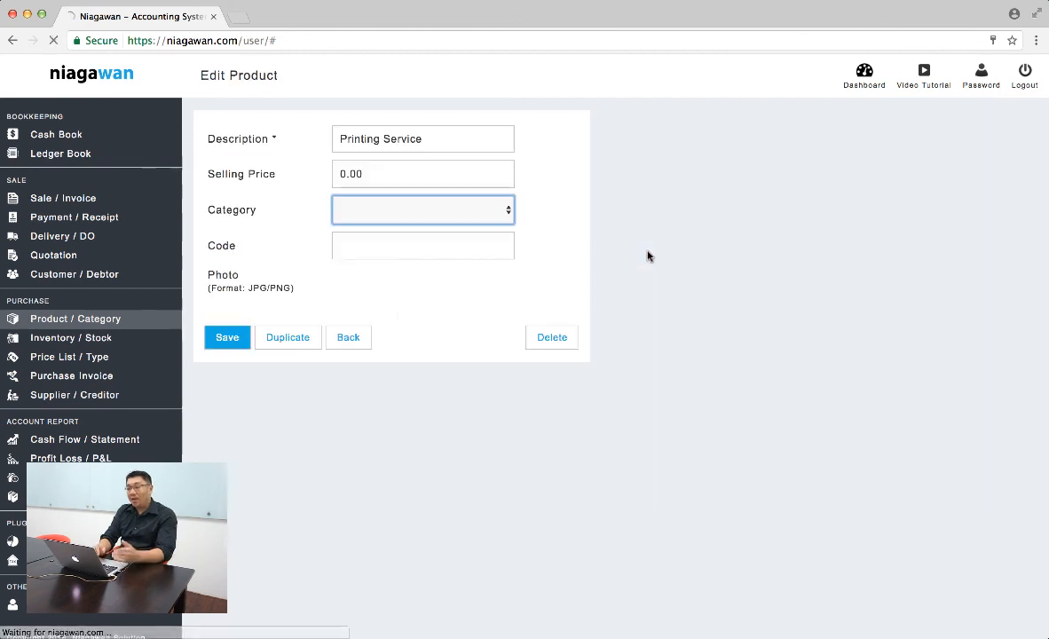